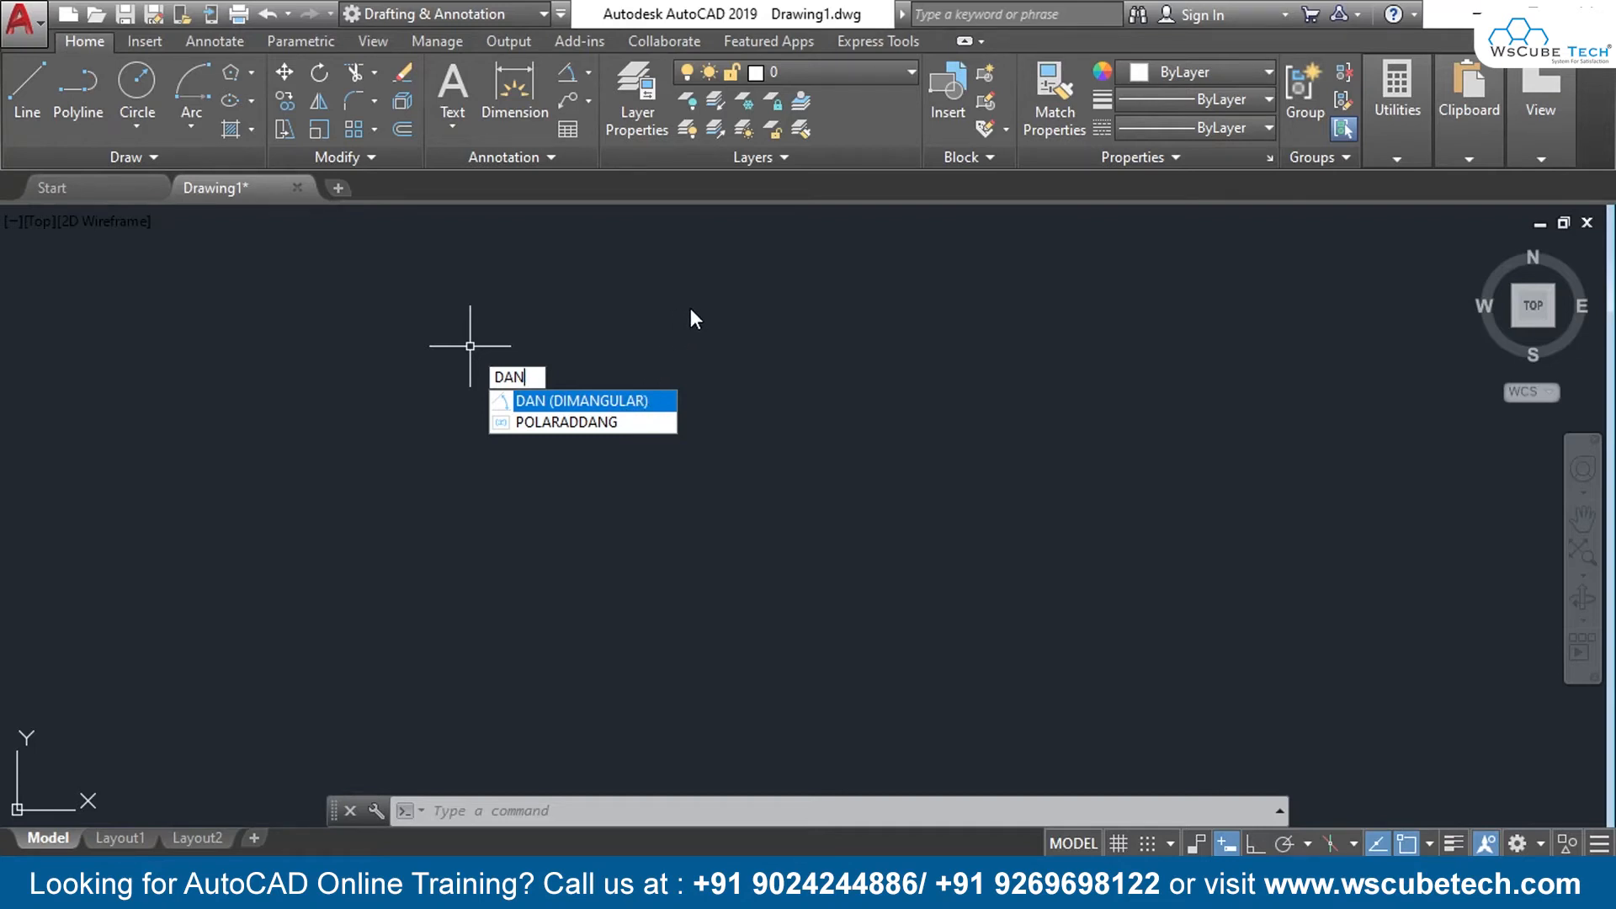
Step: Draw a horizontal line in the middle of the drawing area with Ortho on
key("Escape")
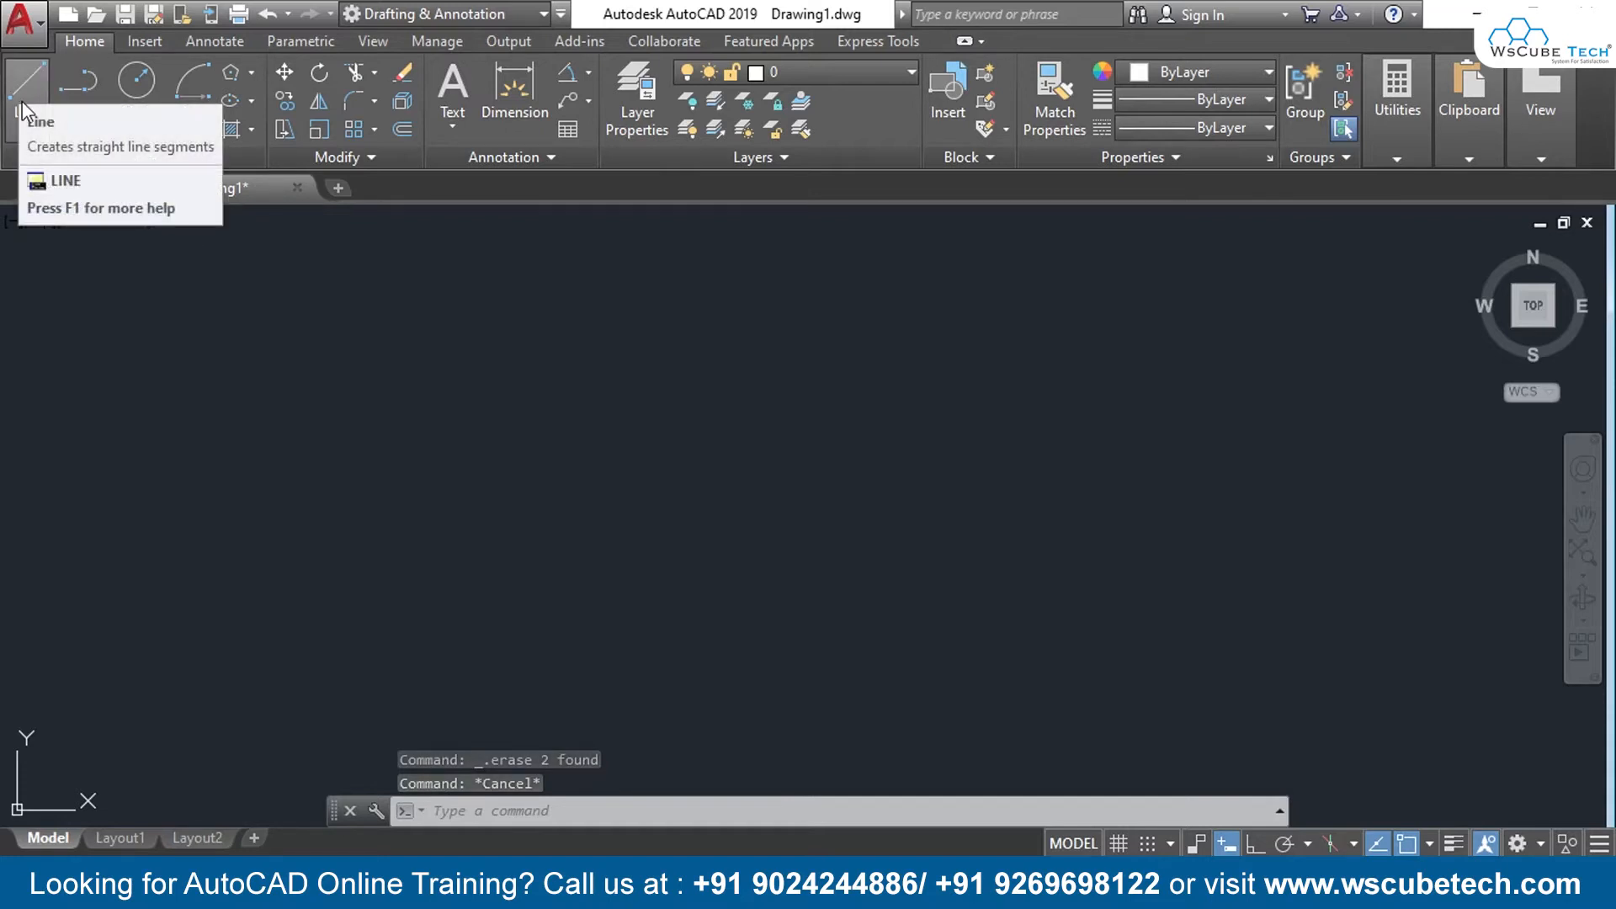
left_click(27, 110)
key("F8")
left_click(532, 510)
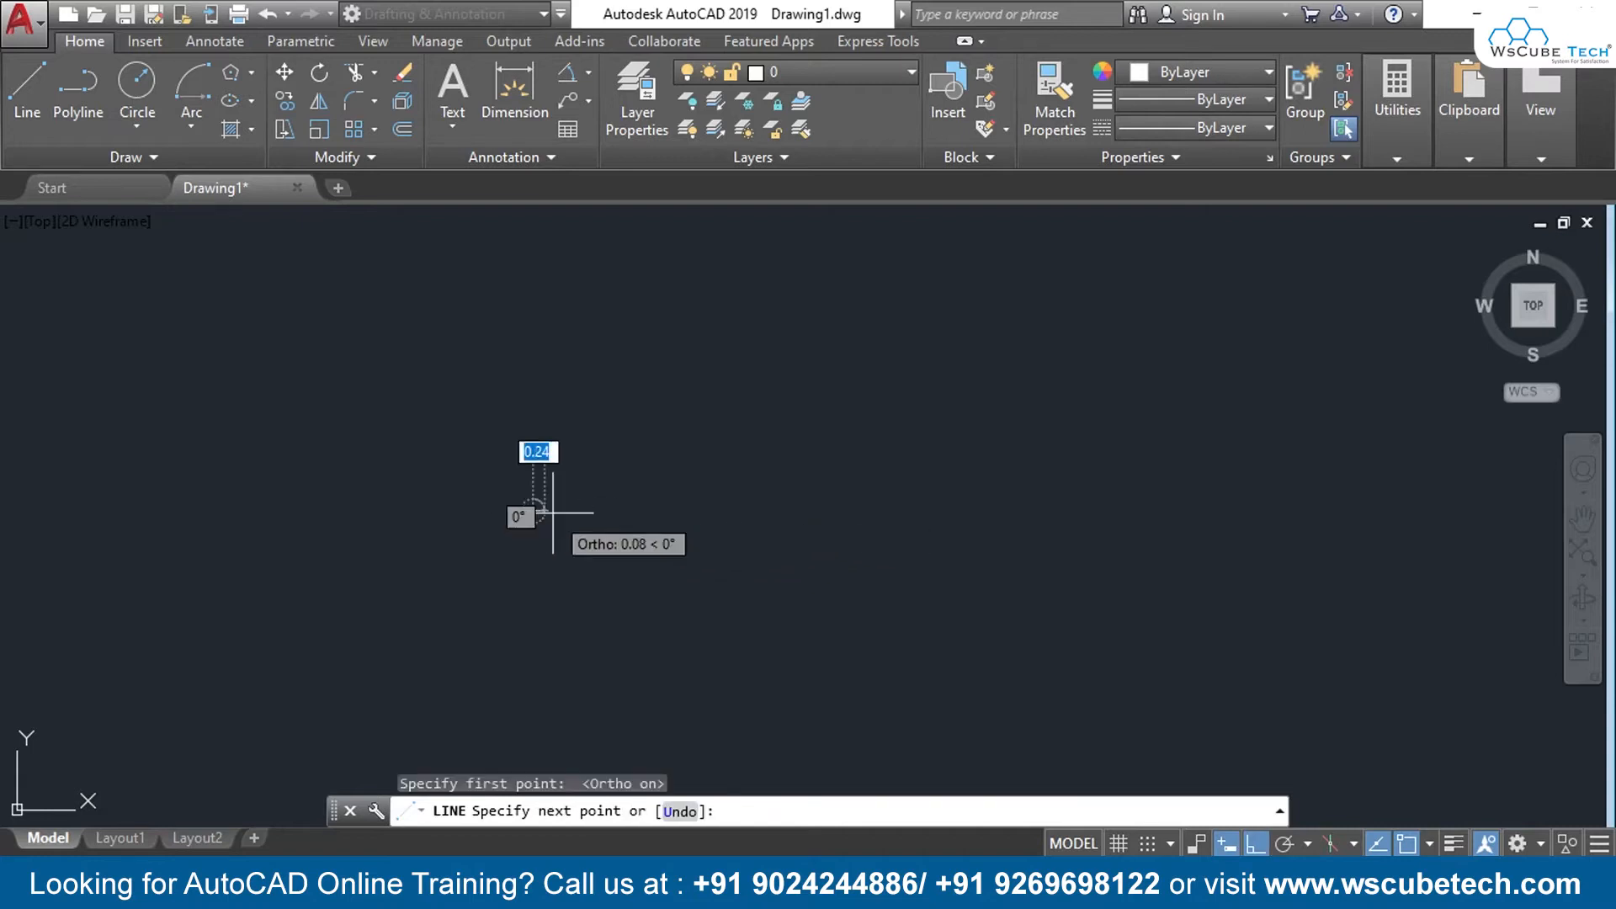
left_click(842, 527)
key("Return")
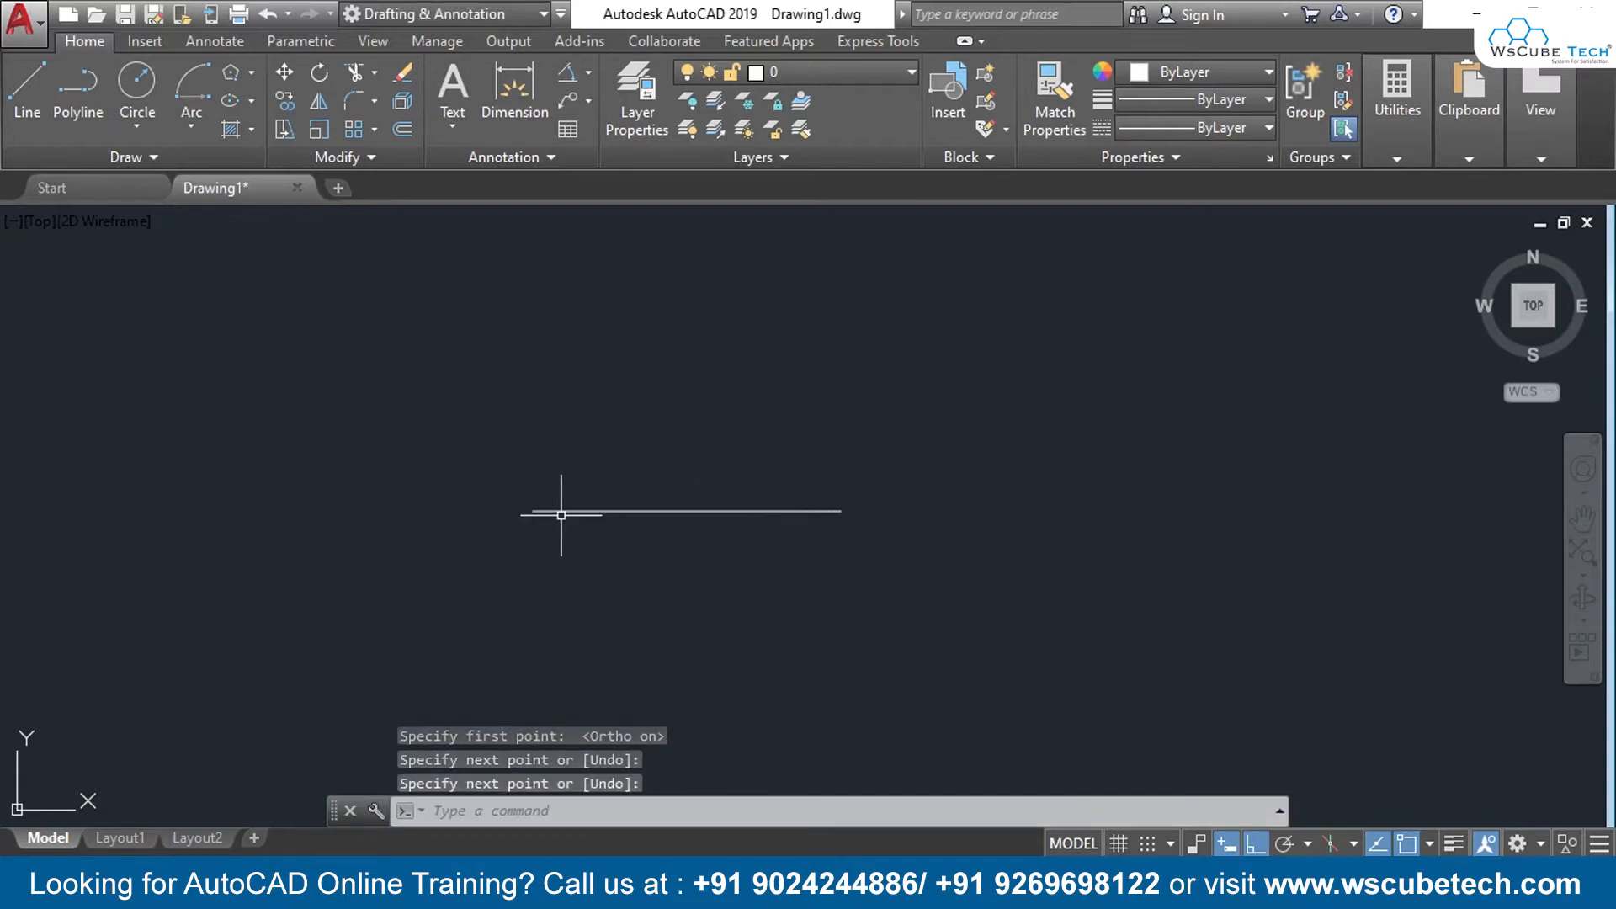
Step: Draw a second line with Ortho off, rising from the horizontal line's left endpoint at about 37°
key("Return")
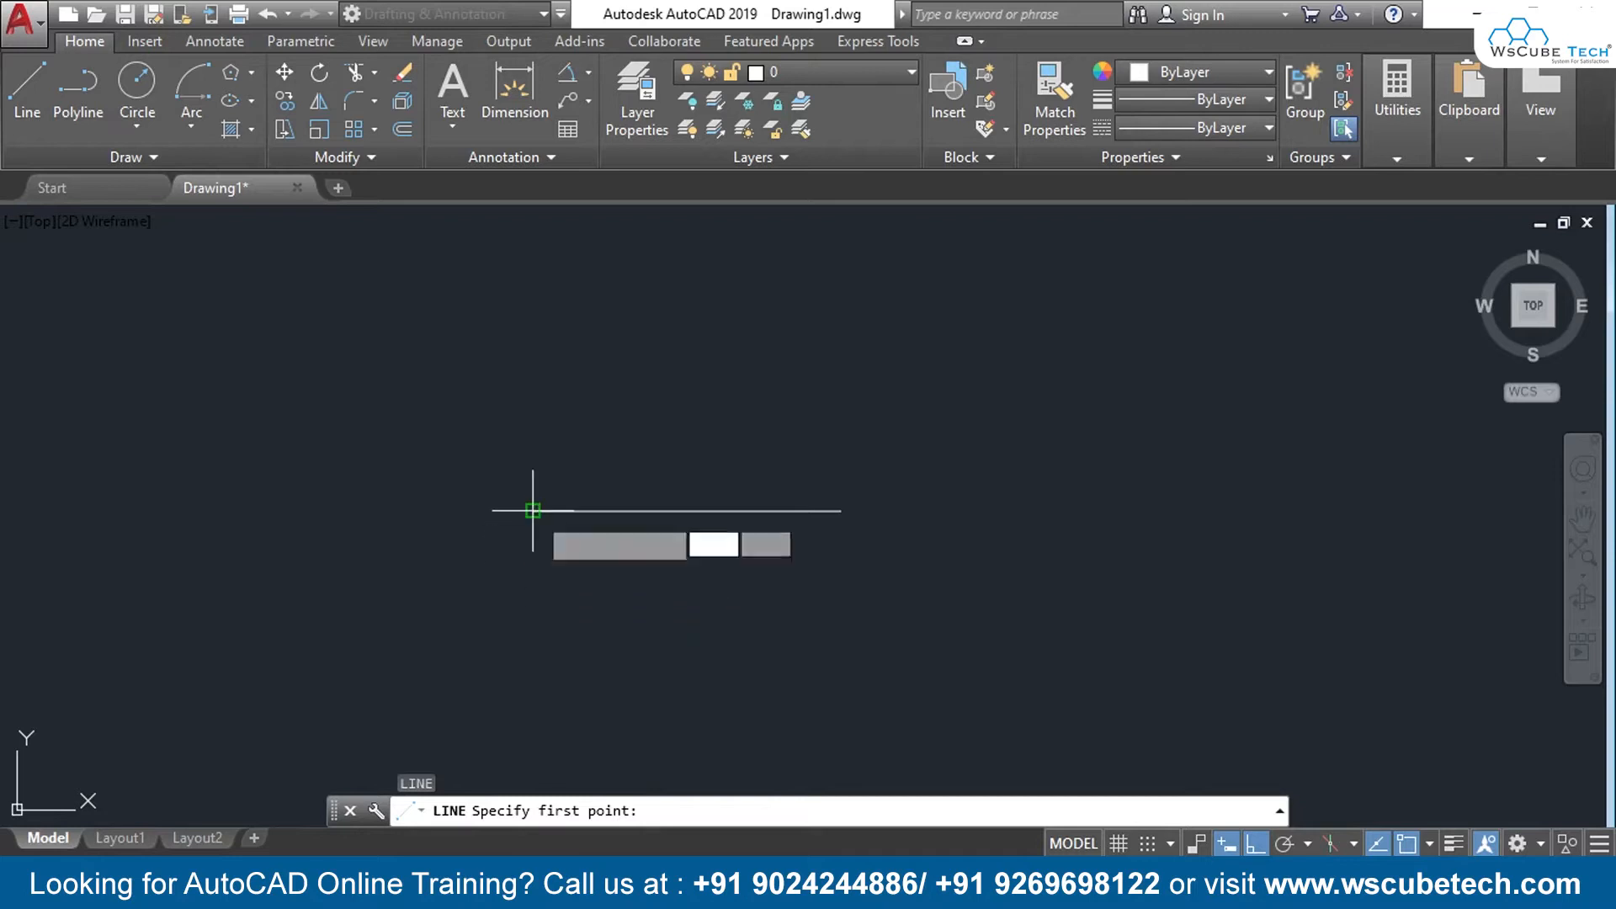
left_click(533, 510)
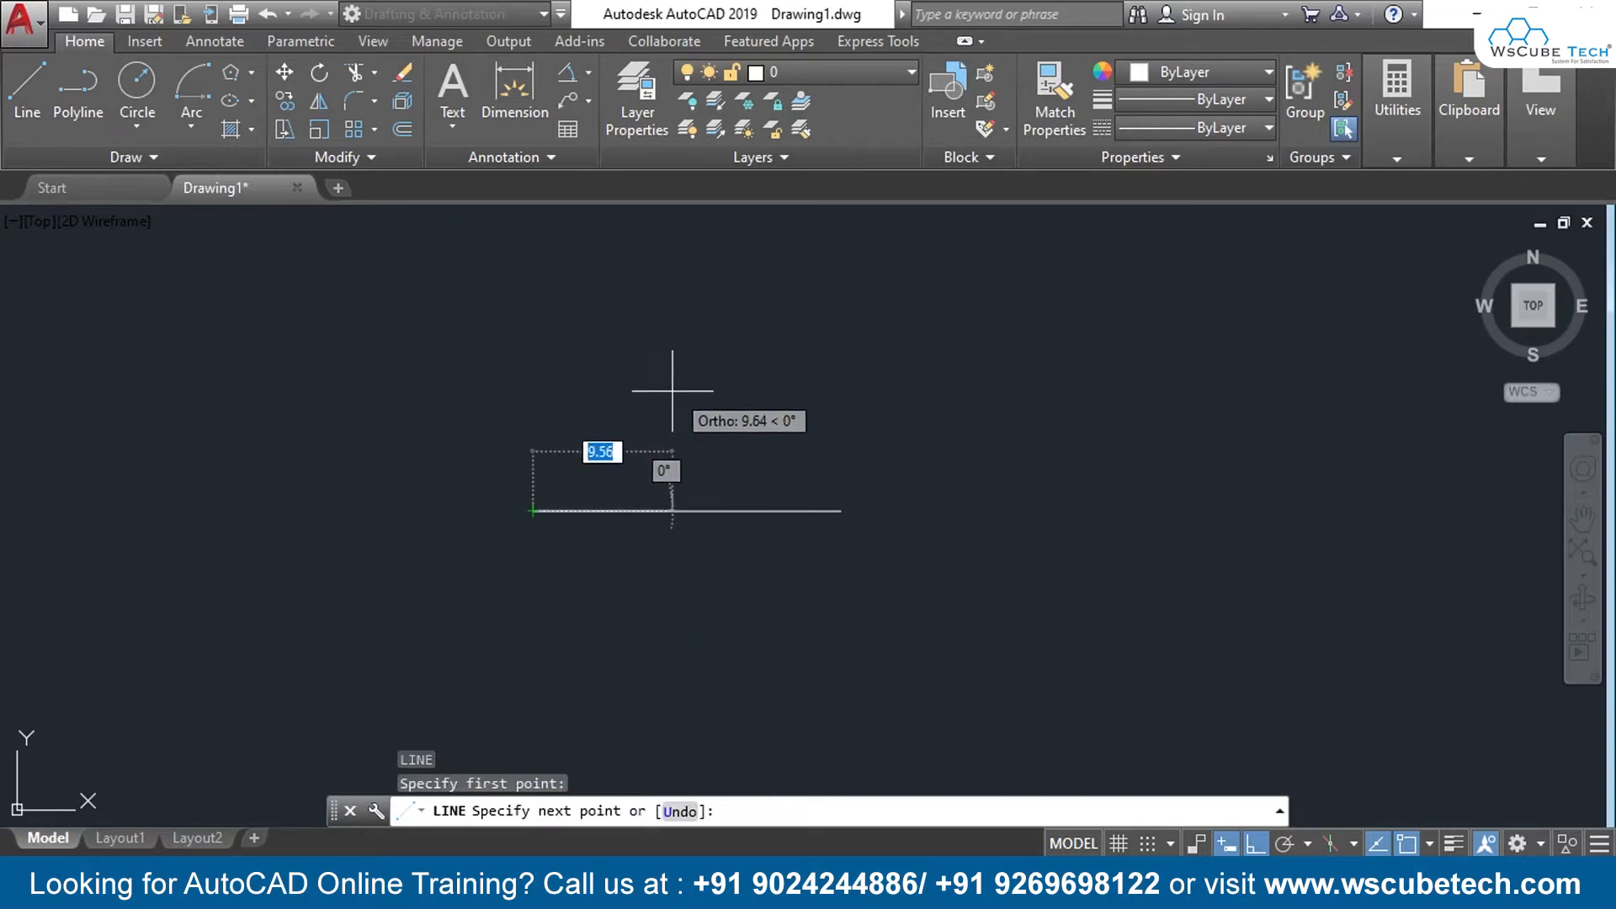
key("F8")
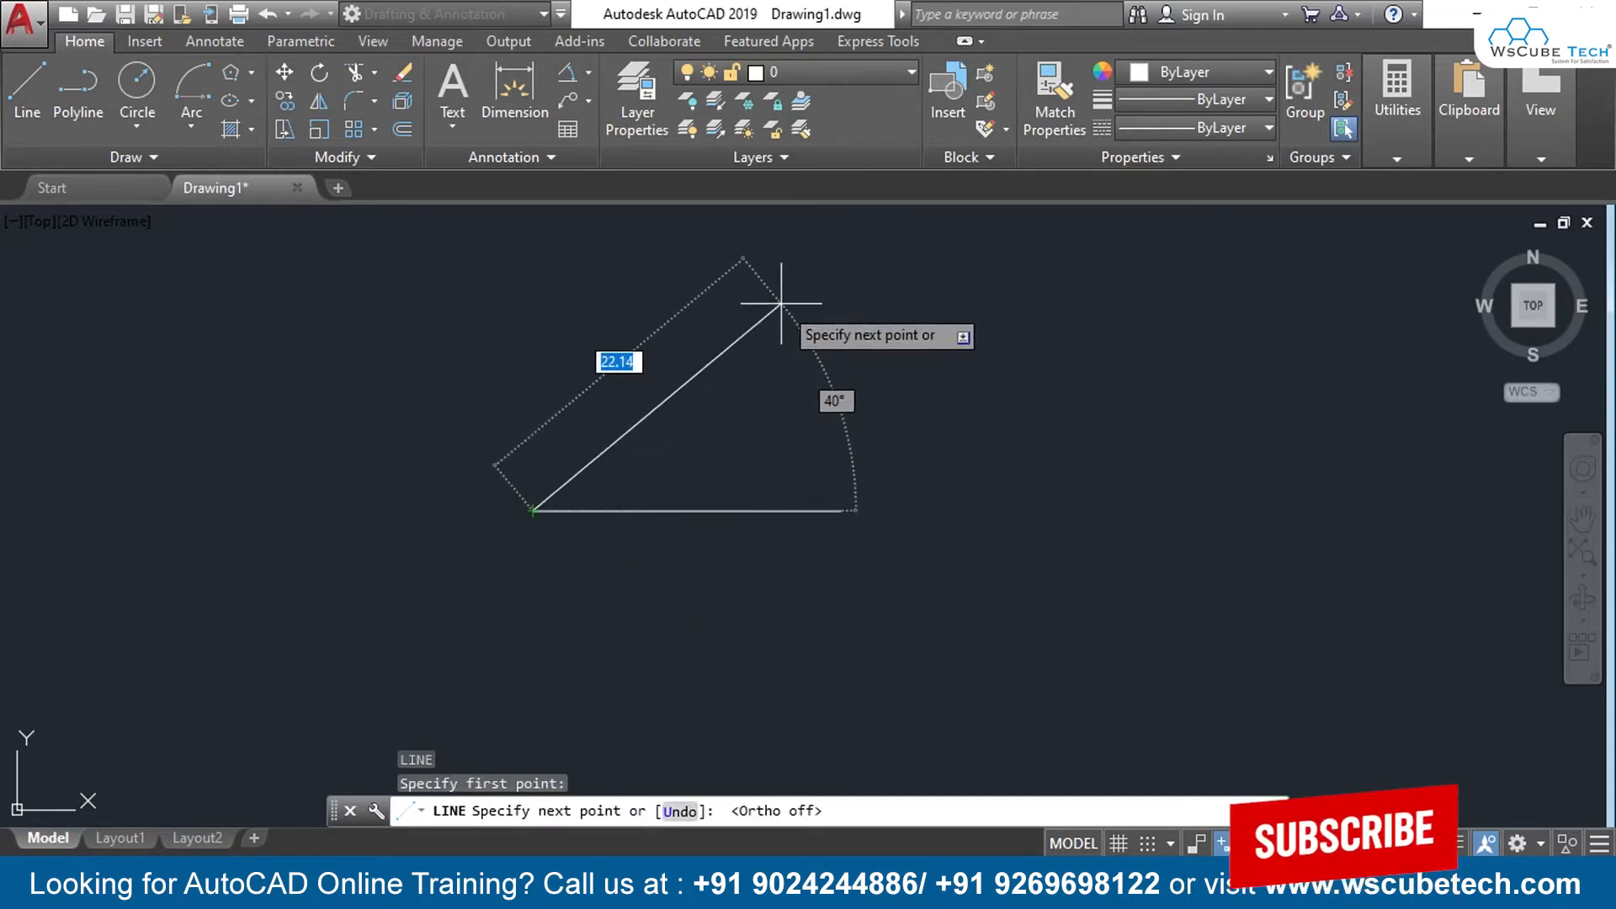
left_click(785, 316)
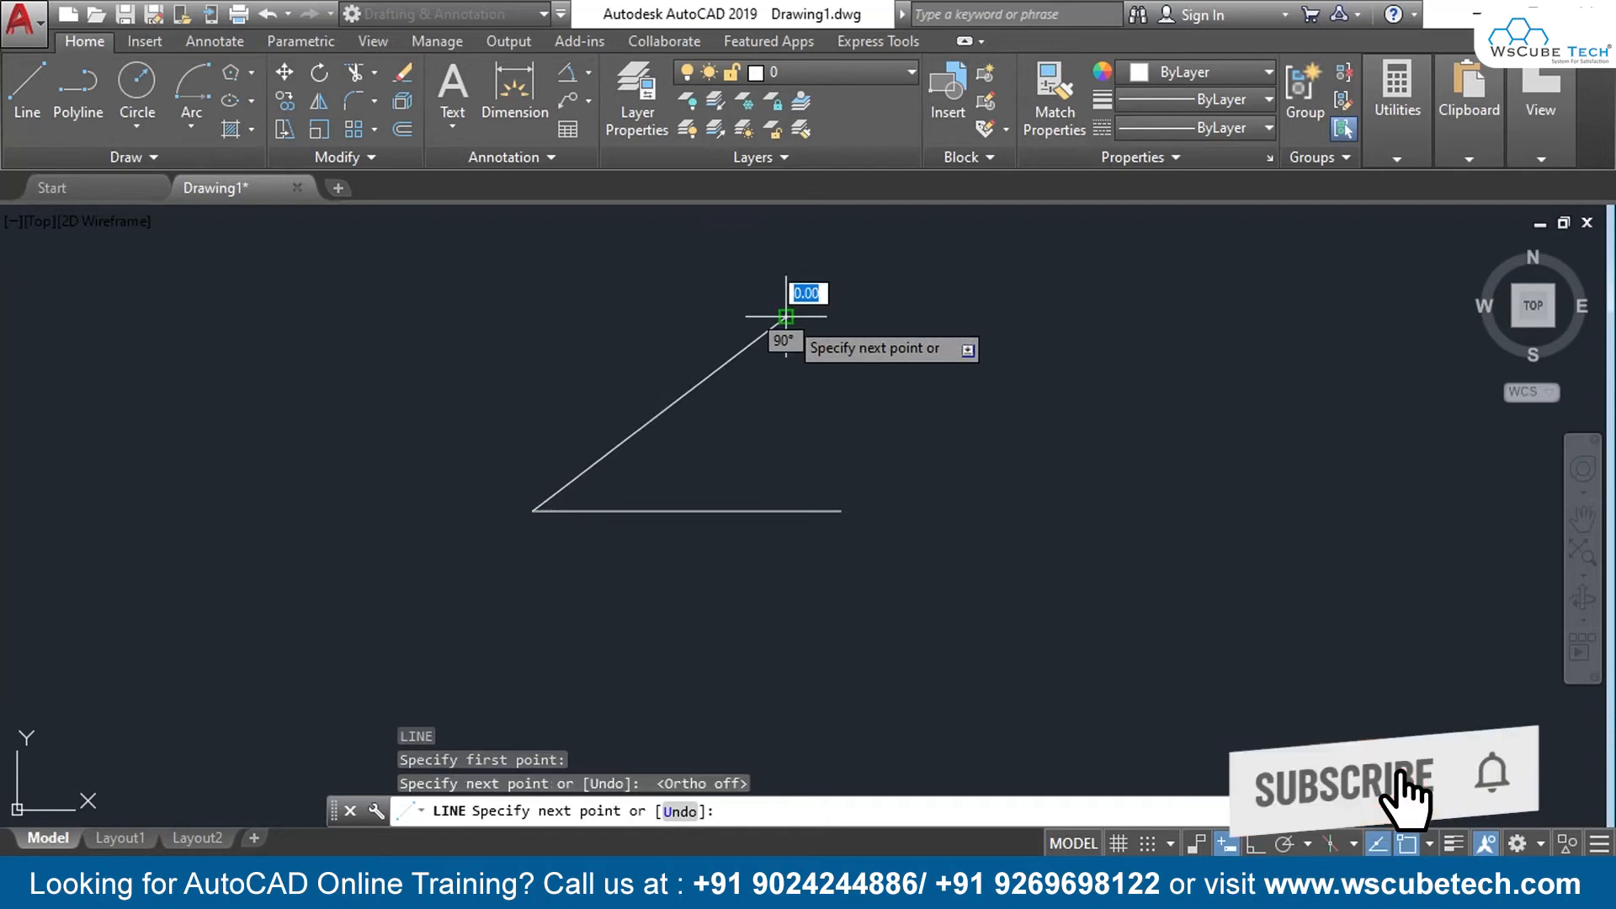
key("Return")
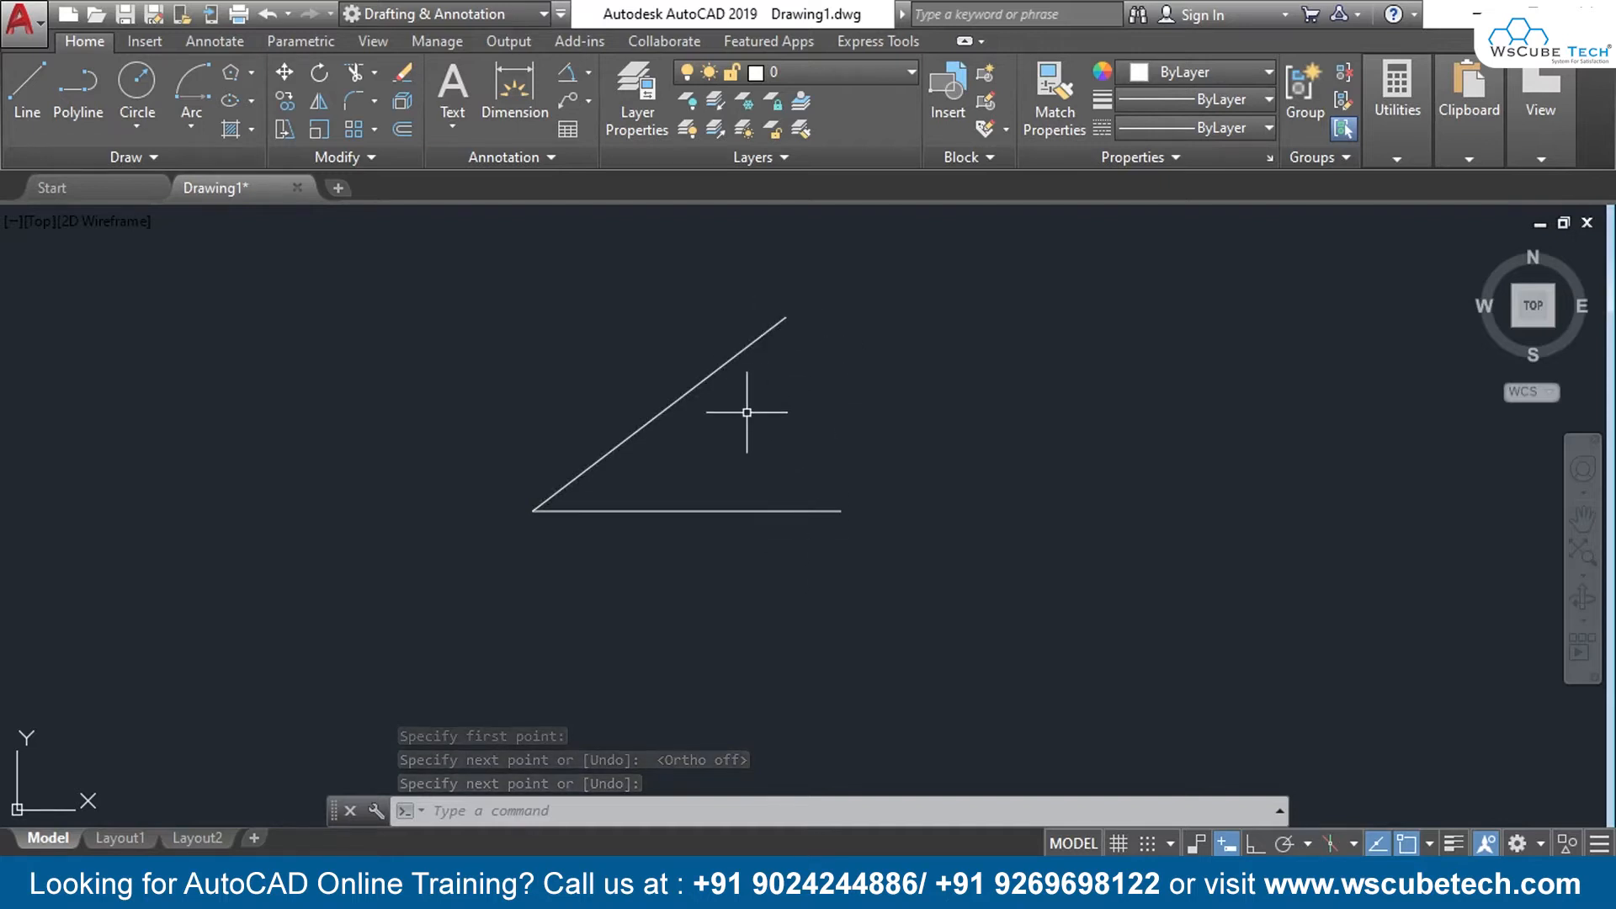
Step: Add an angular dimension between the inclined and horizontal lines, placing its arc just beyond their open ends
left_click(588, 73)
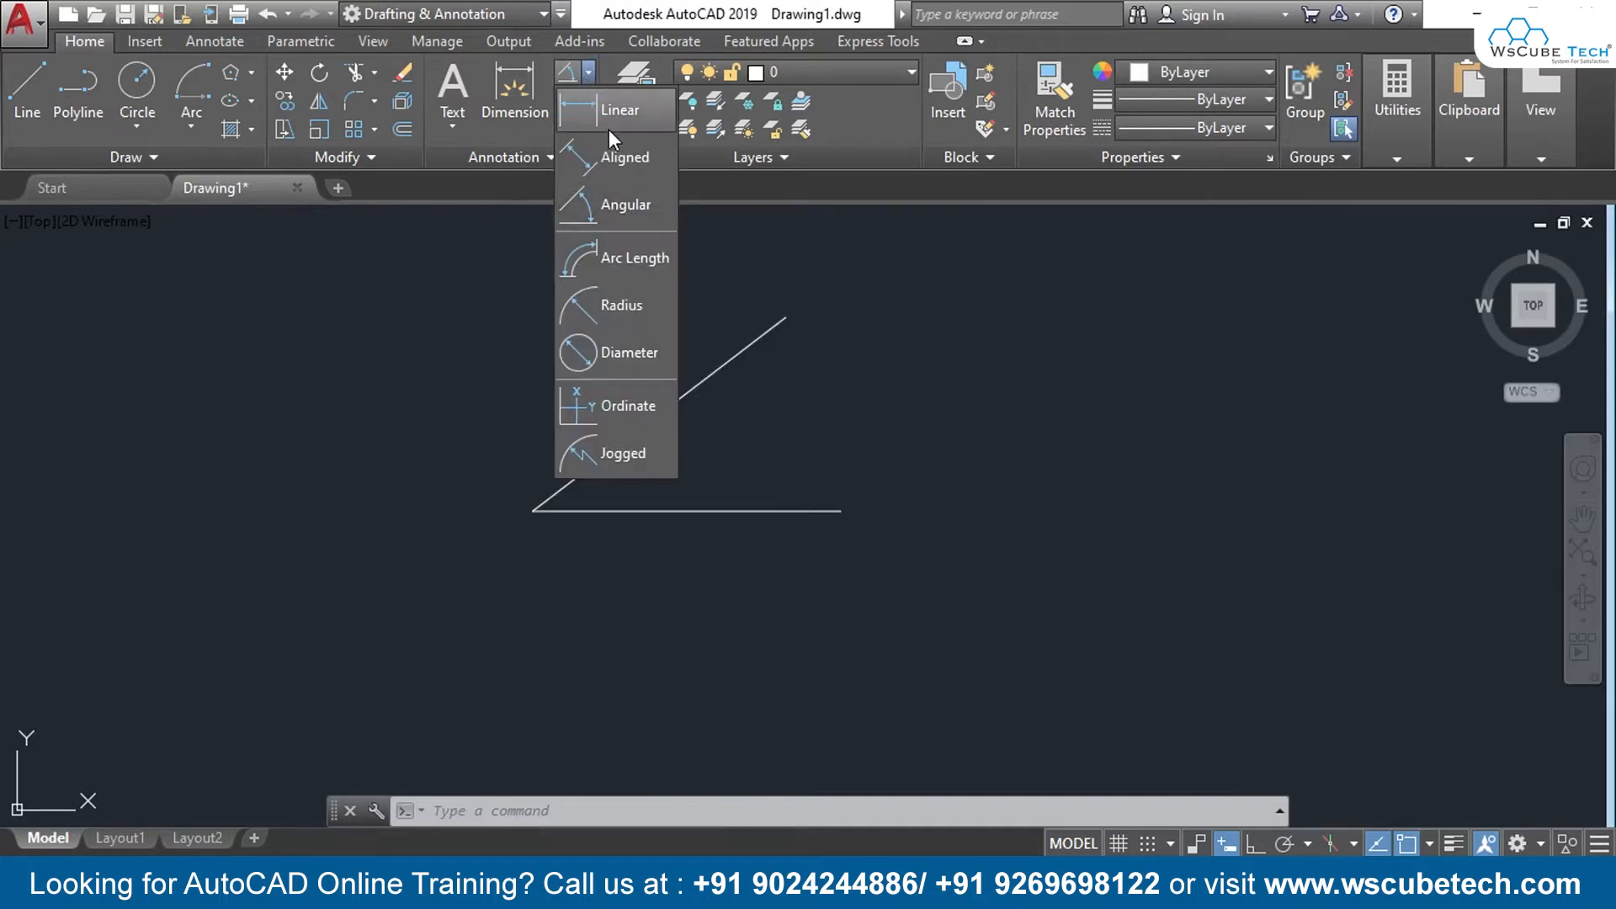
left_click(626, 207)
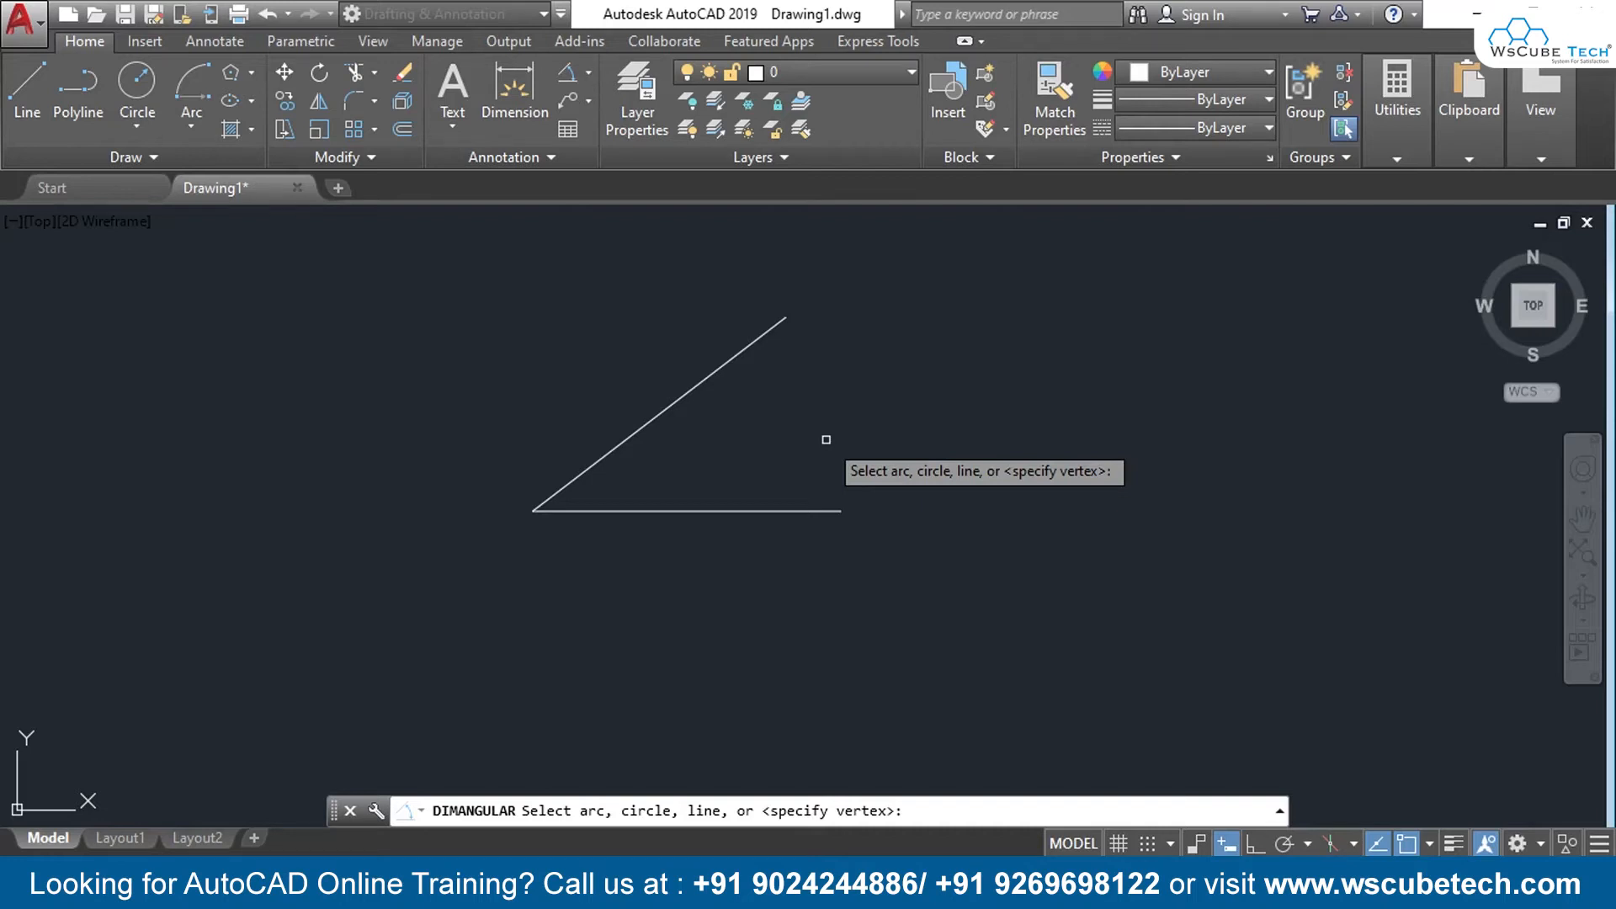
left_click(679, 396)
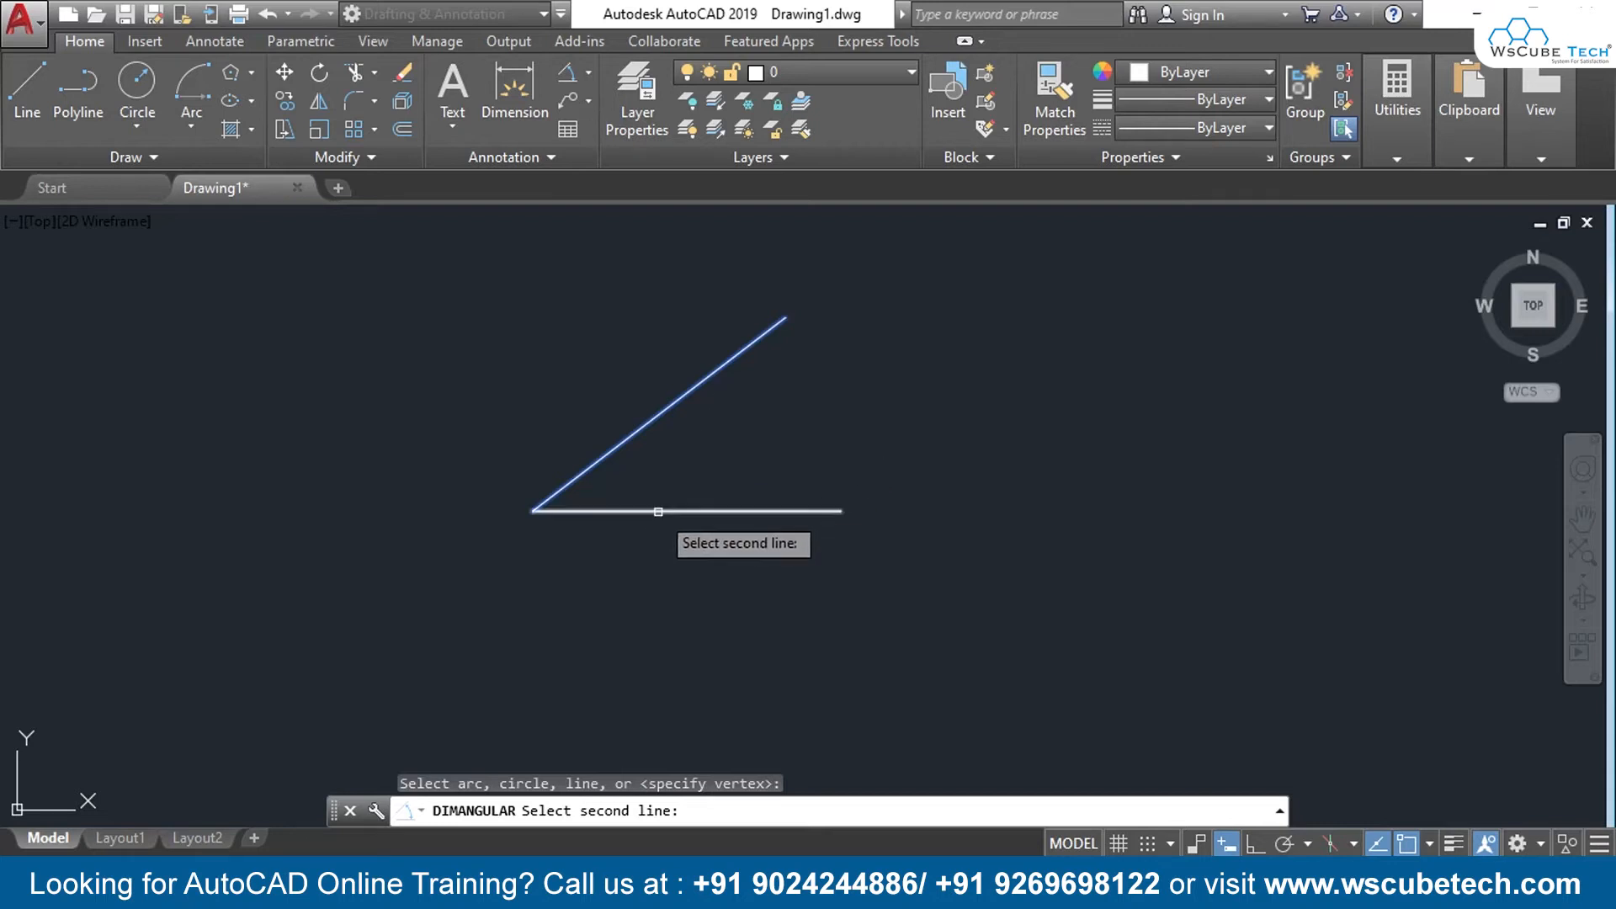
left_click(657, 512)
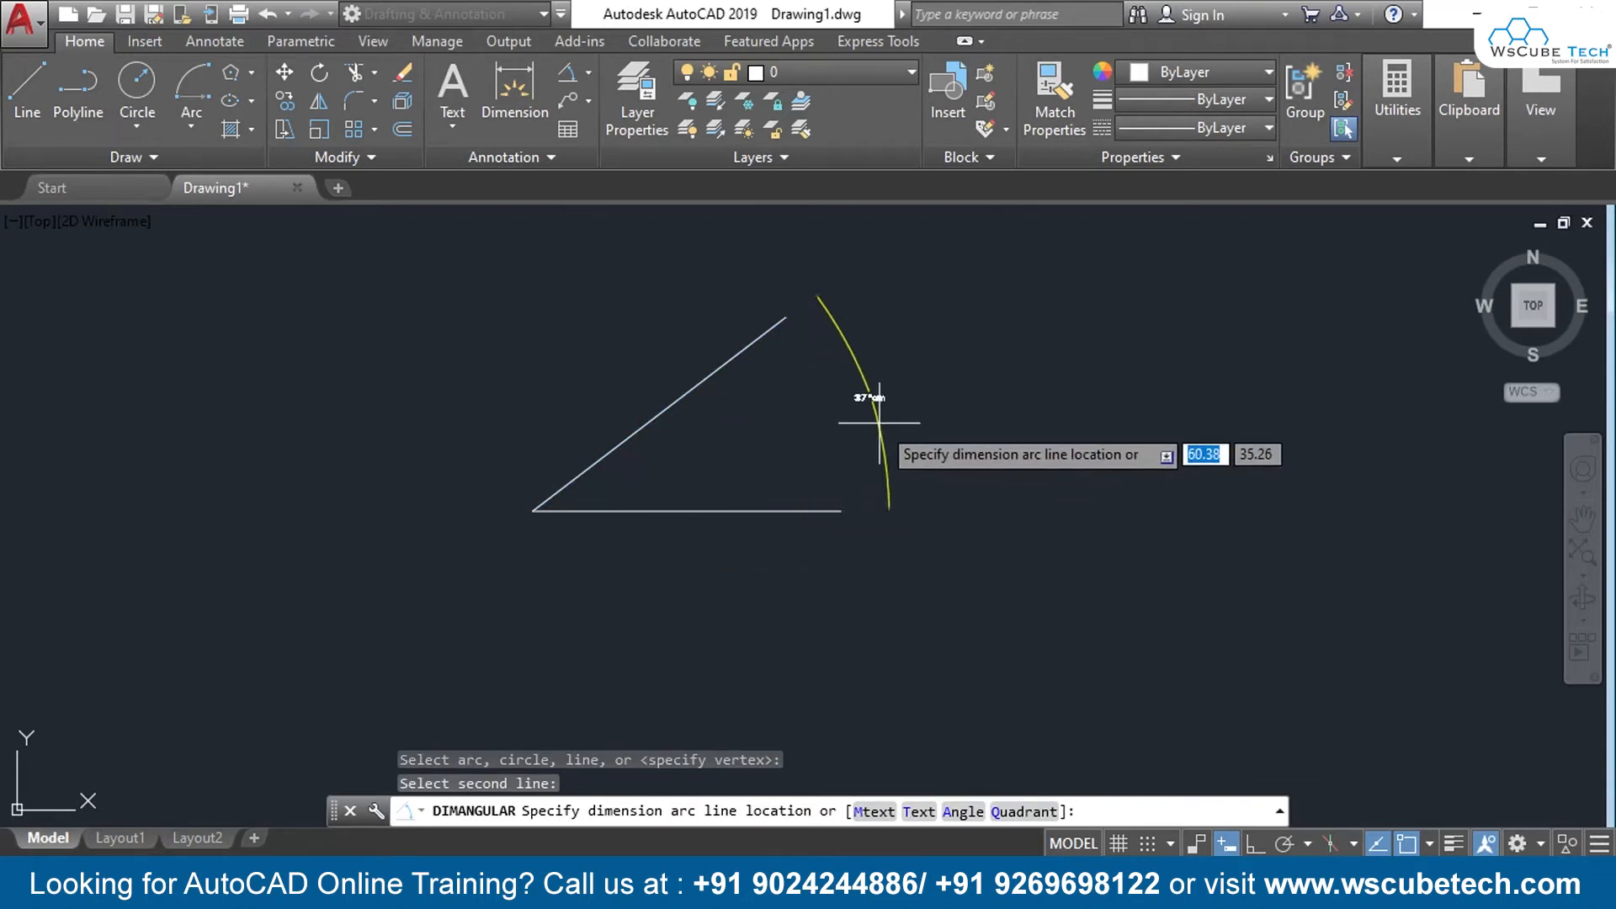
left_click(869, 419)
scroll(826, 421, "up", 2)
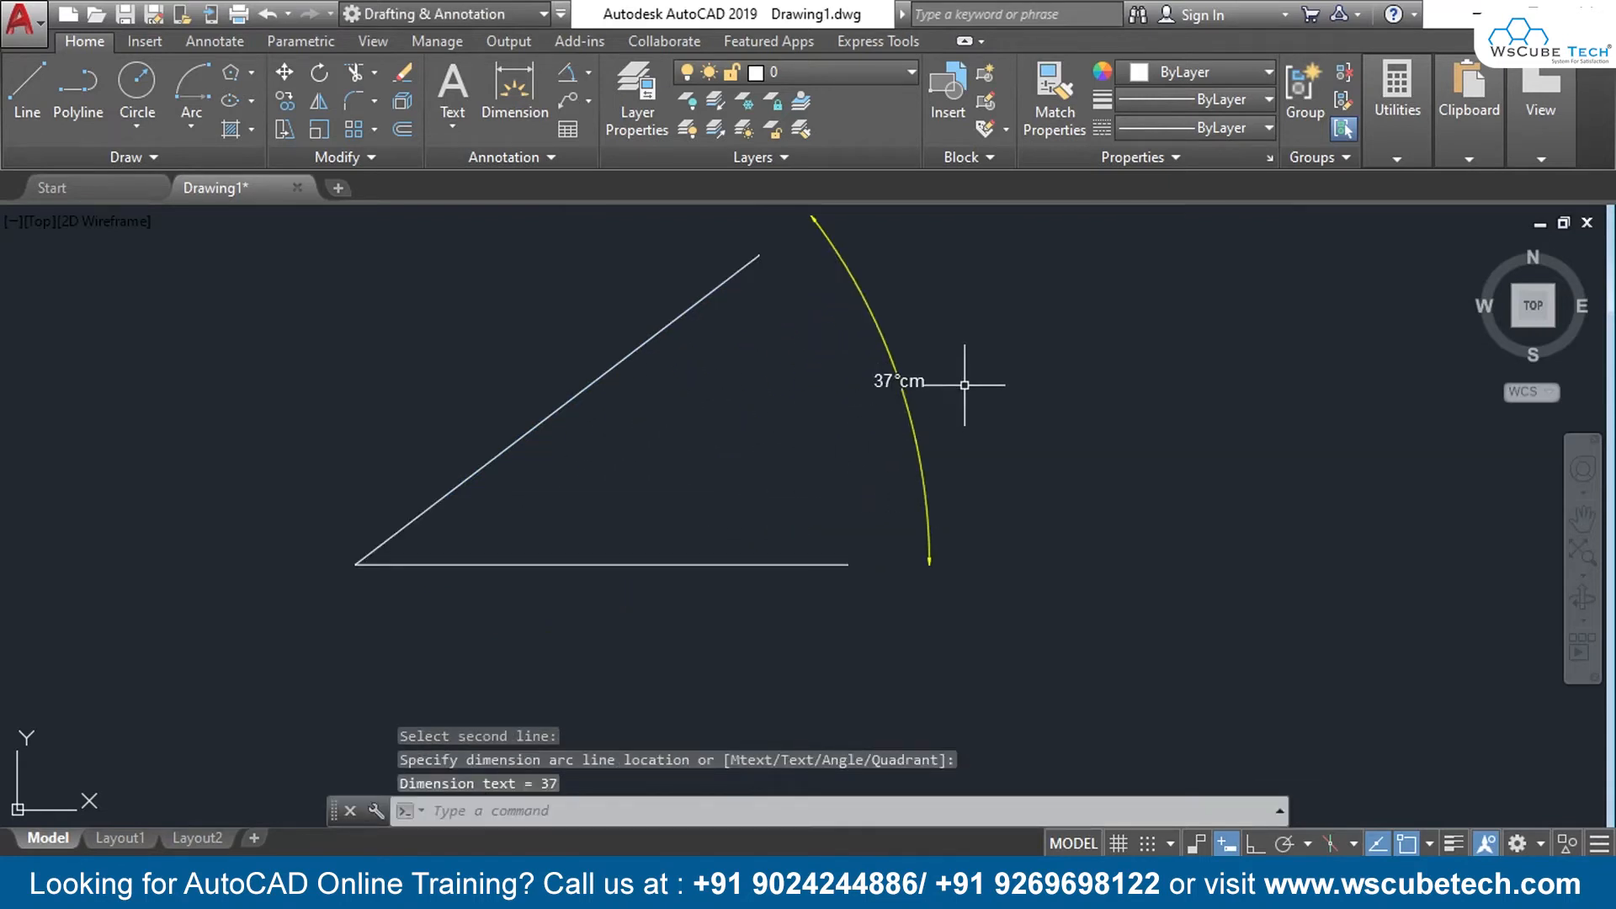
scroll(917, 404, "up", 2)
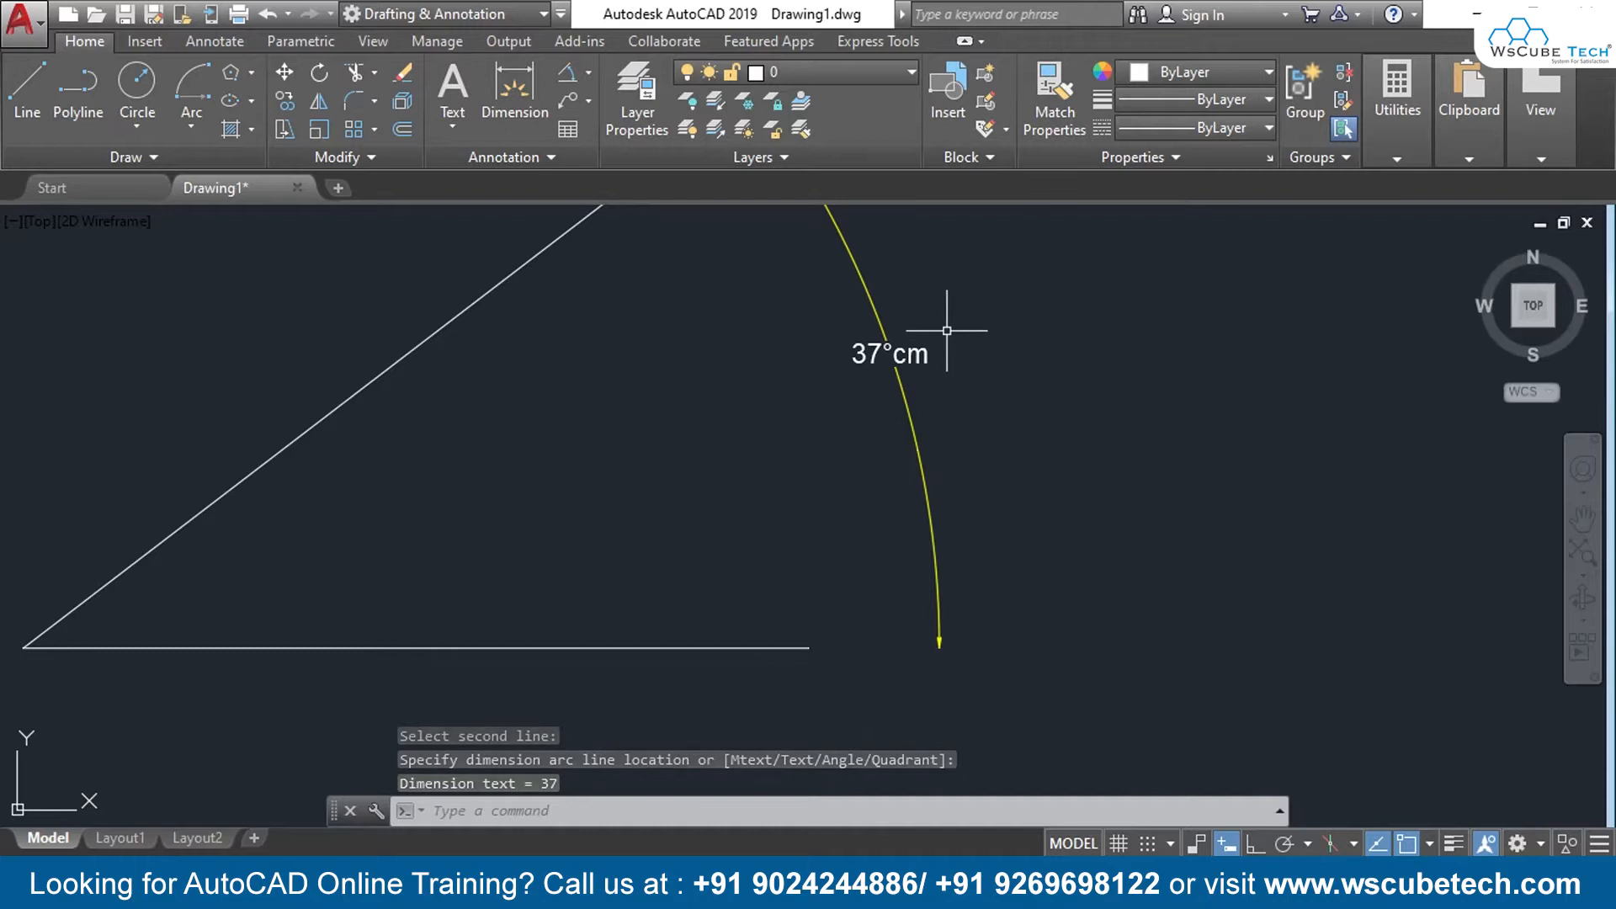
left_click(899, 353)
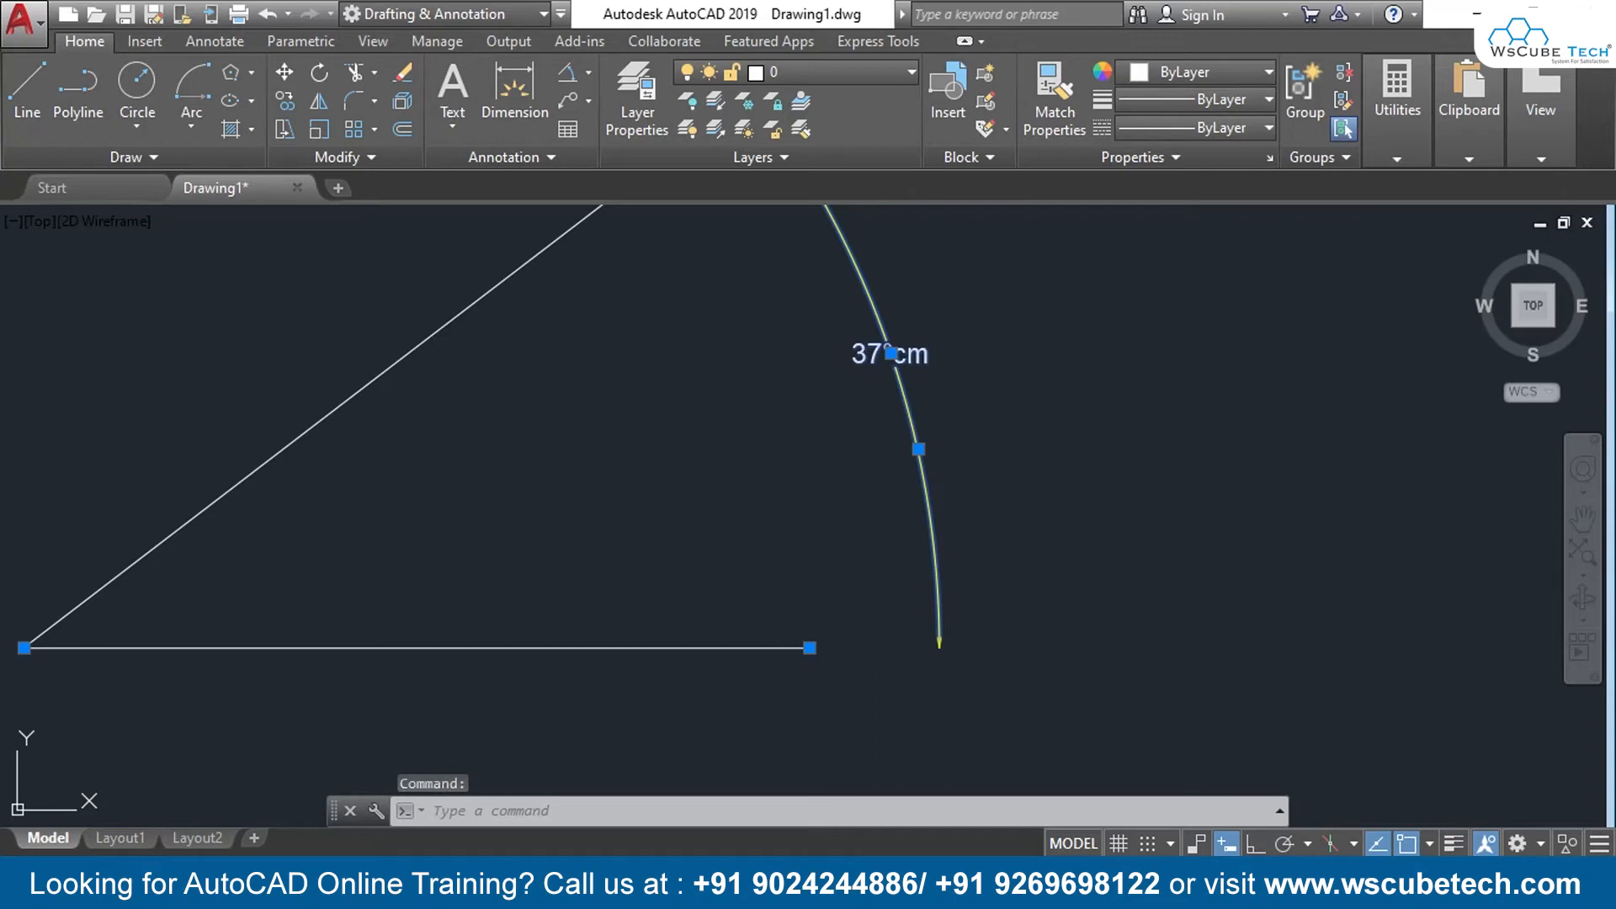
double_click(892, 353)
left_click(857, 421)
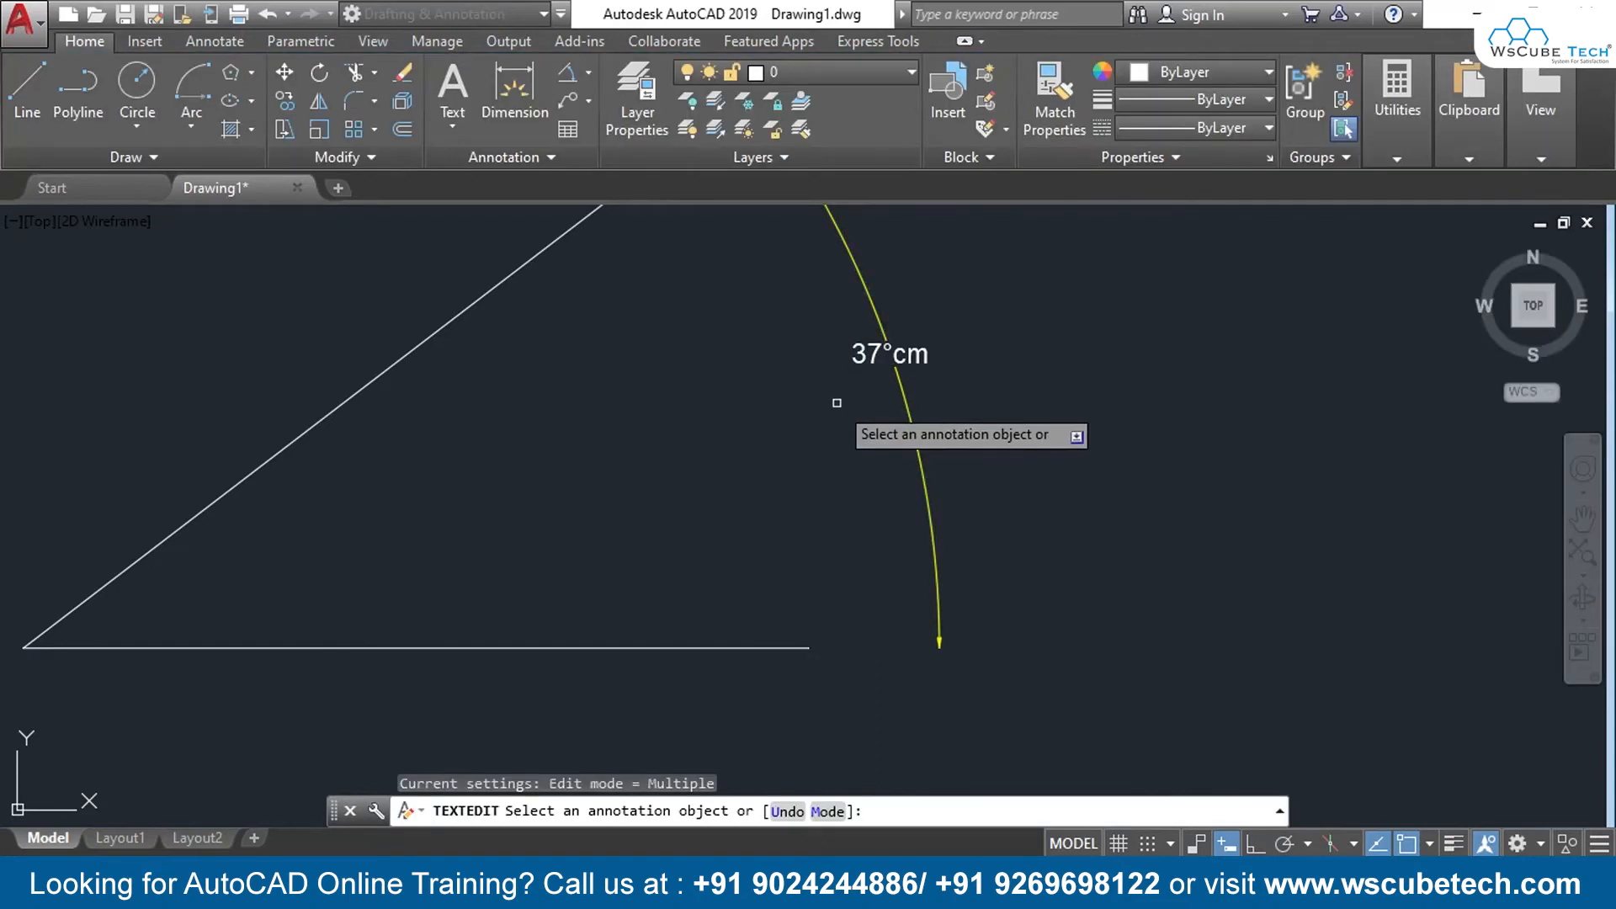
key("Escape")
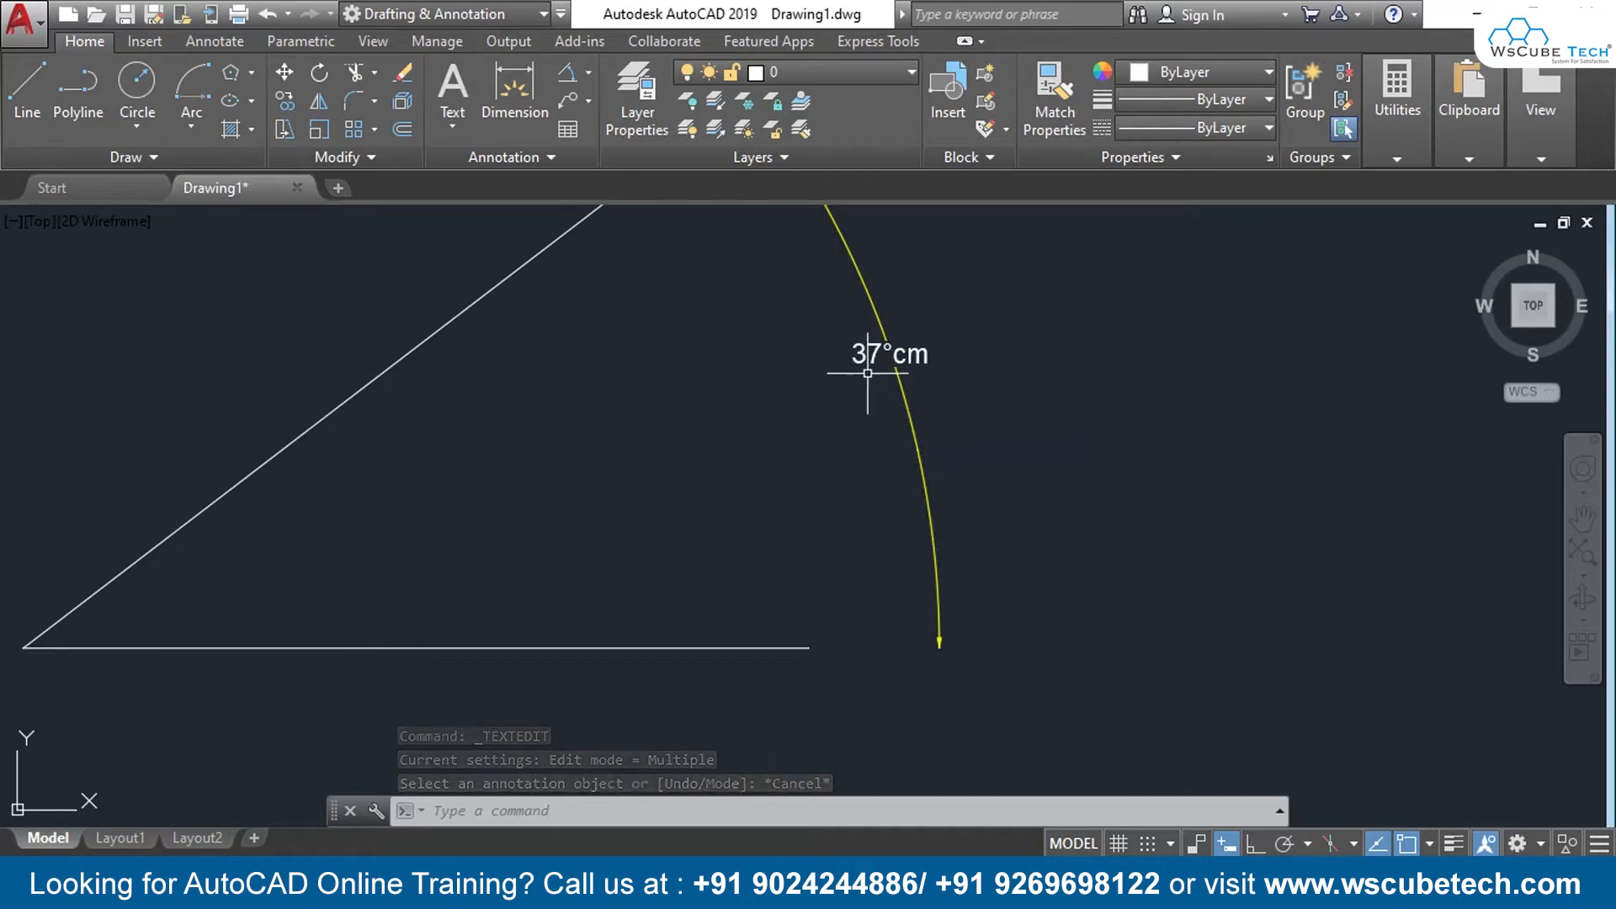
Step: Modify the Standard dimension style to remove the cm suffix from its primary units
type("d")
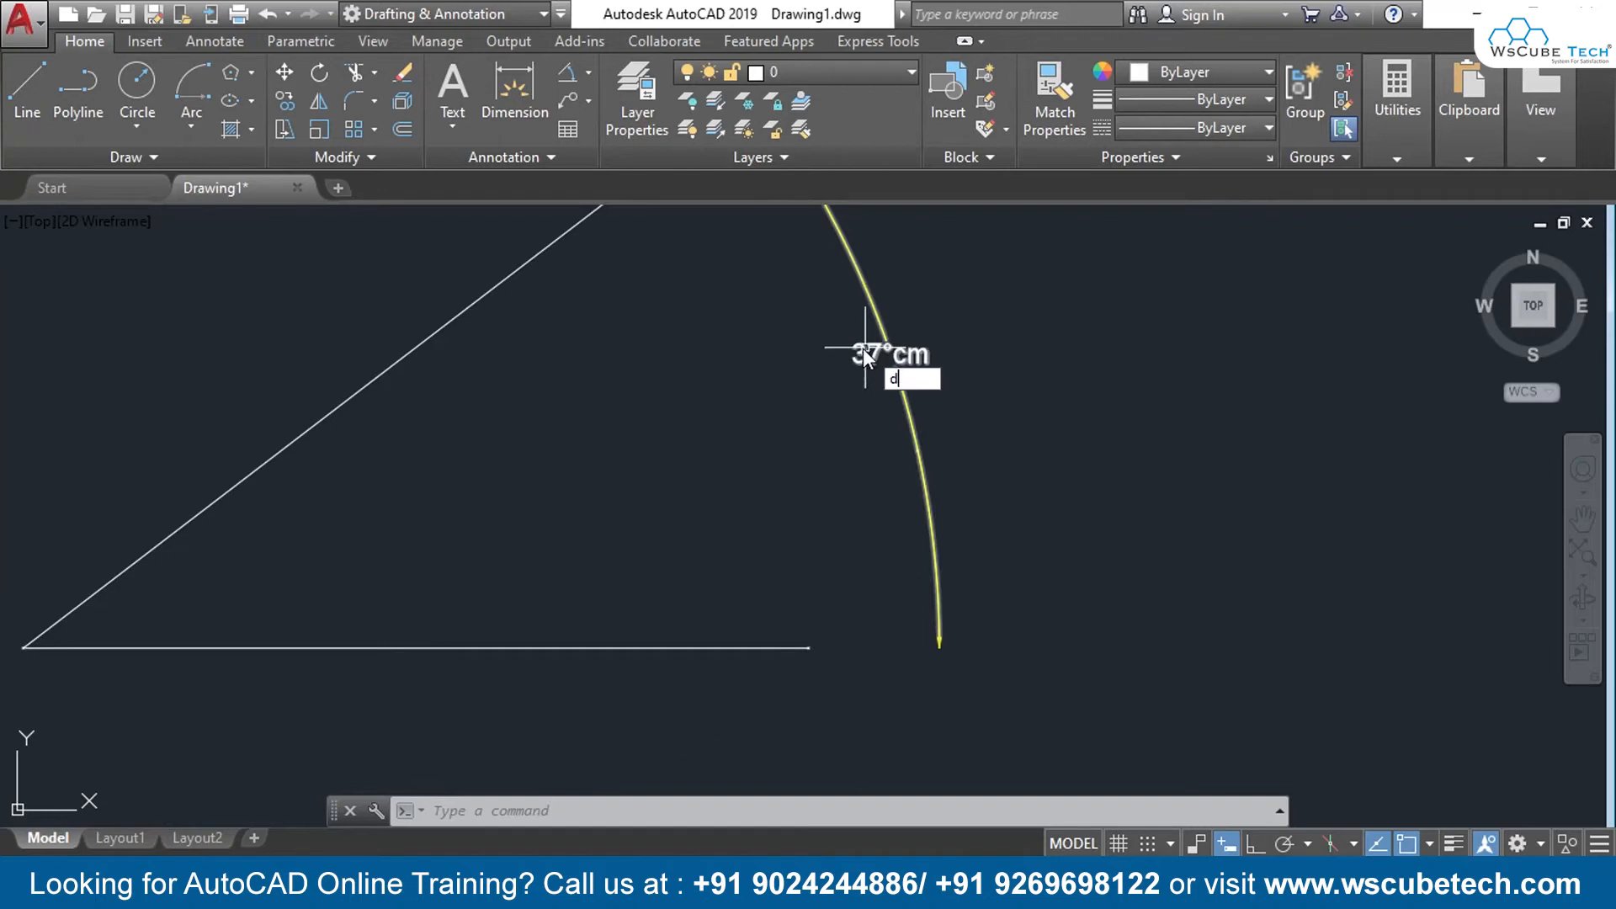
key("Return")
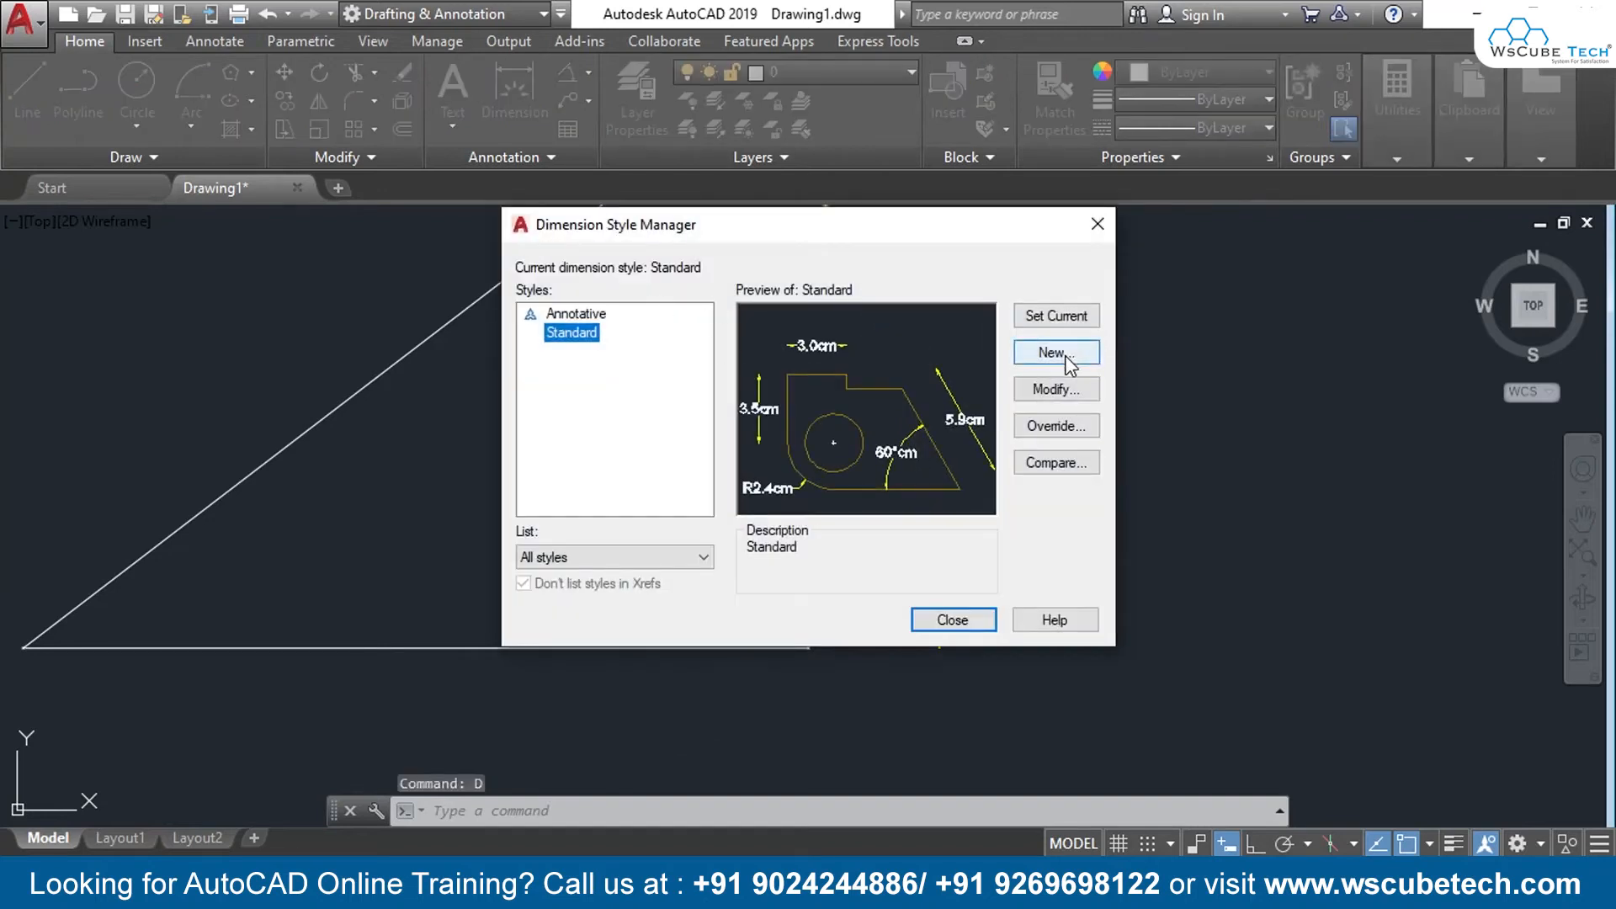
left_click(1067, 393)
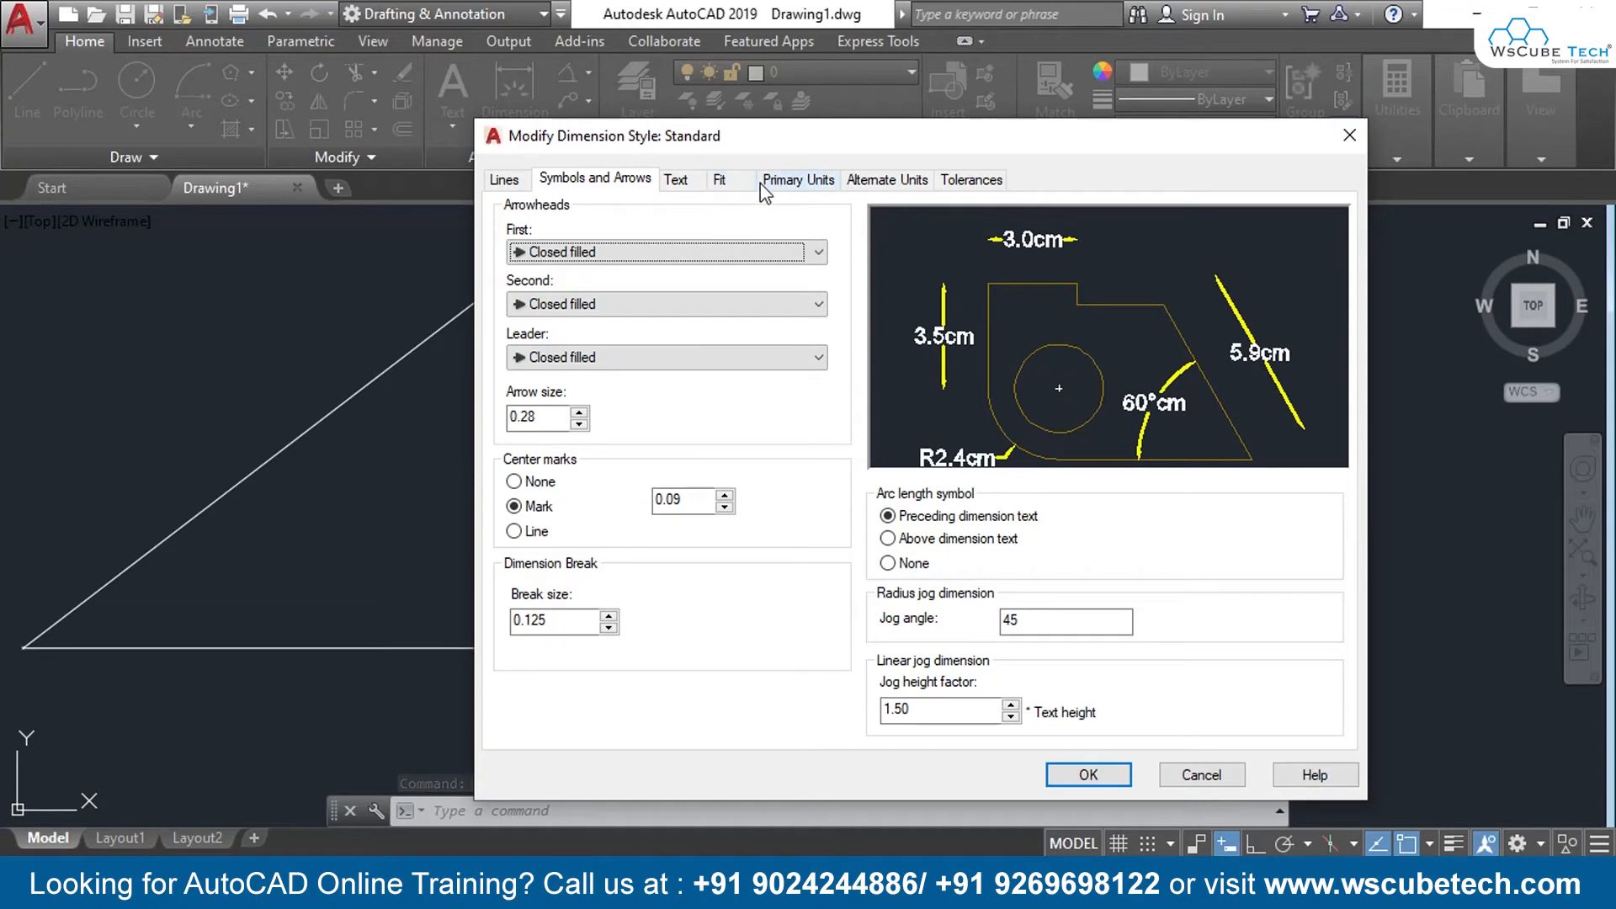
left_click(675, 179)
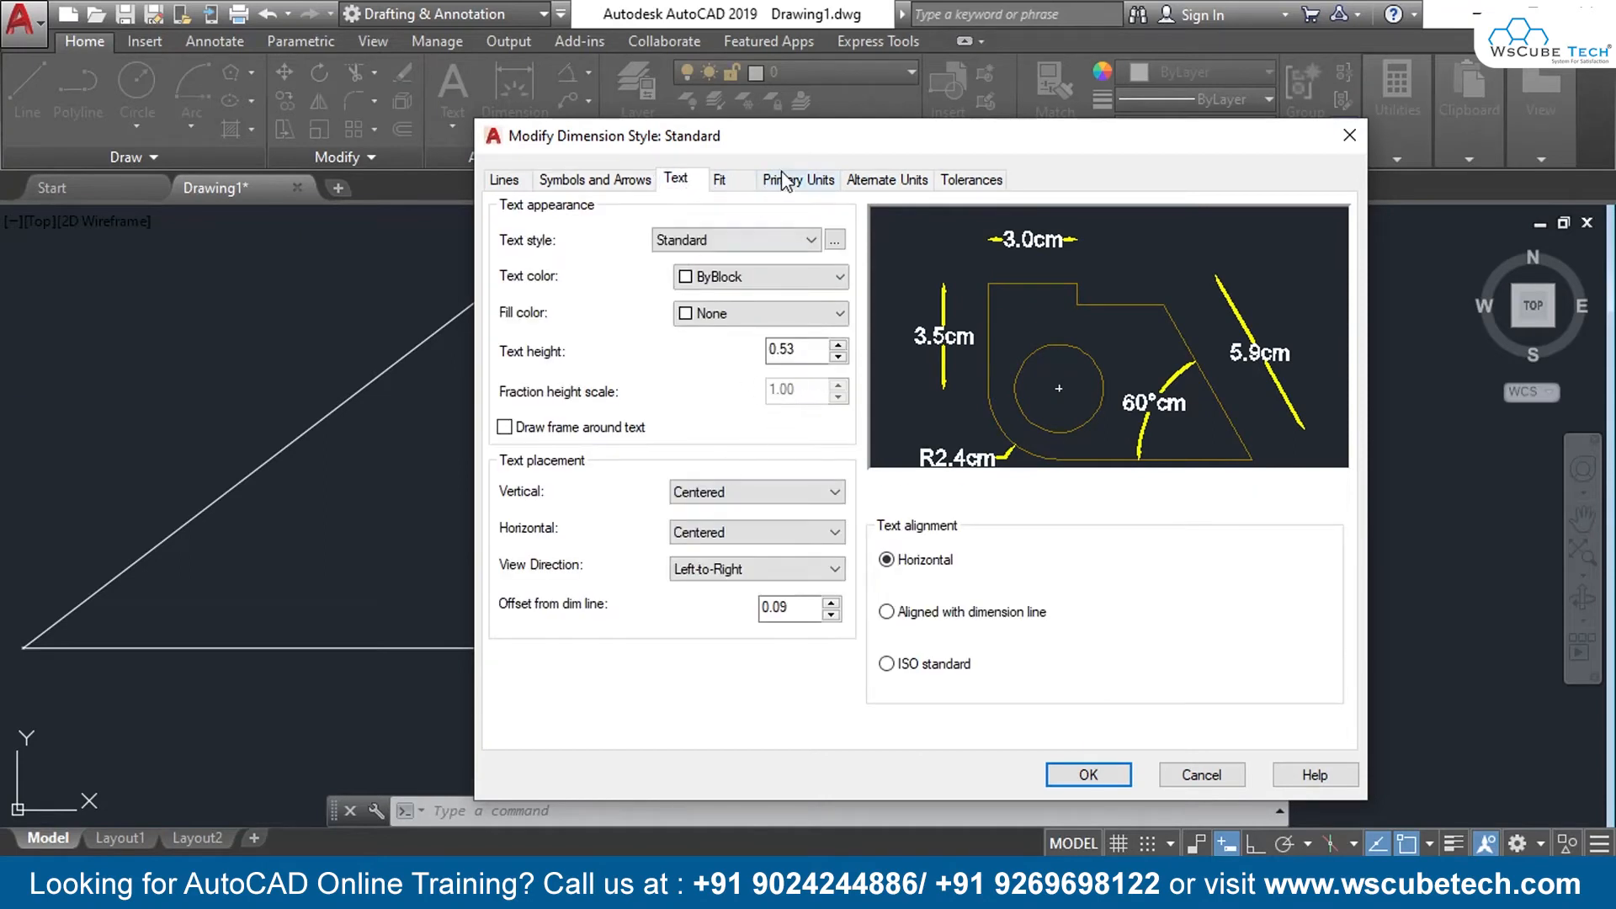
left_click(744, 182)
left_click(798, 182)
left_click(709, 426)
key("BackSpace")
key("BackSpace")
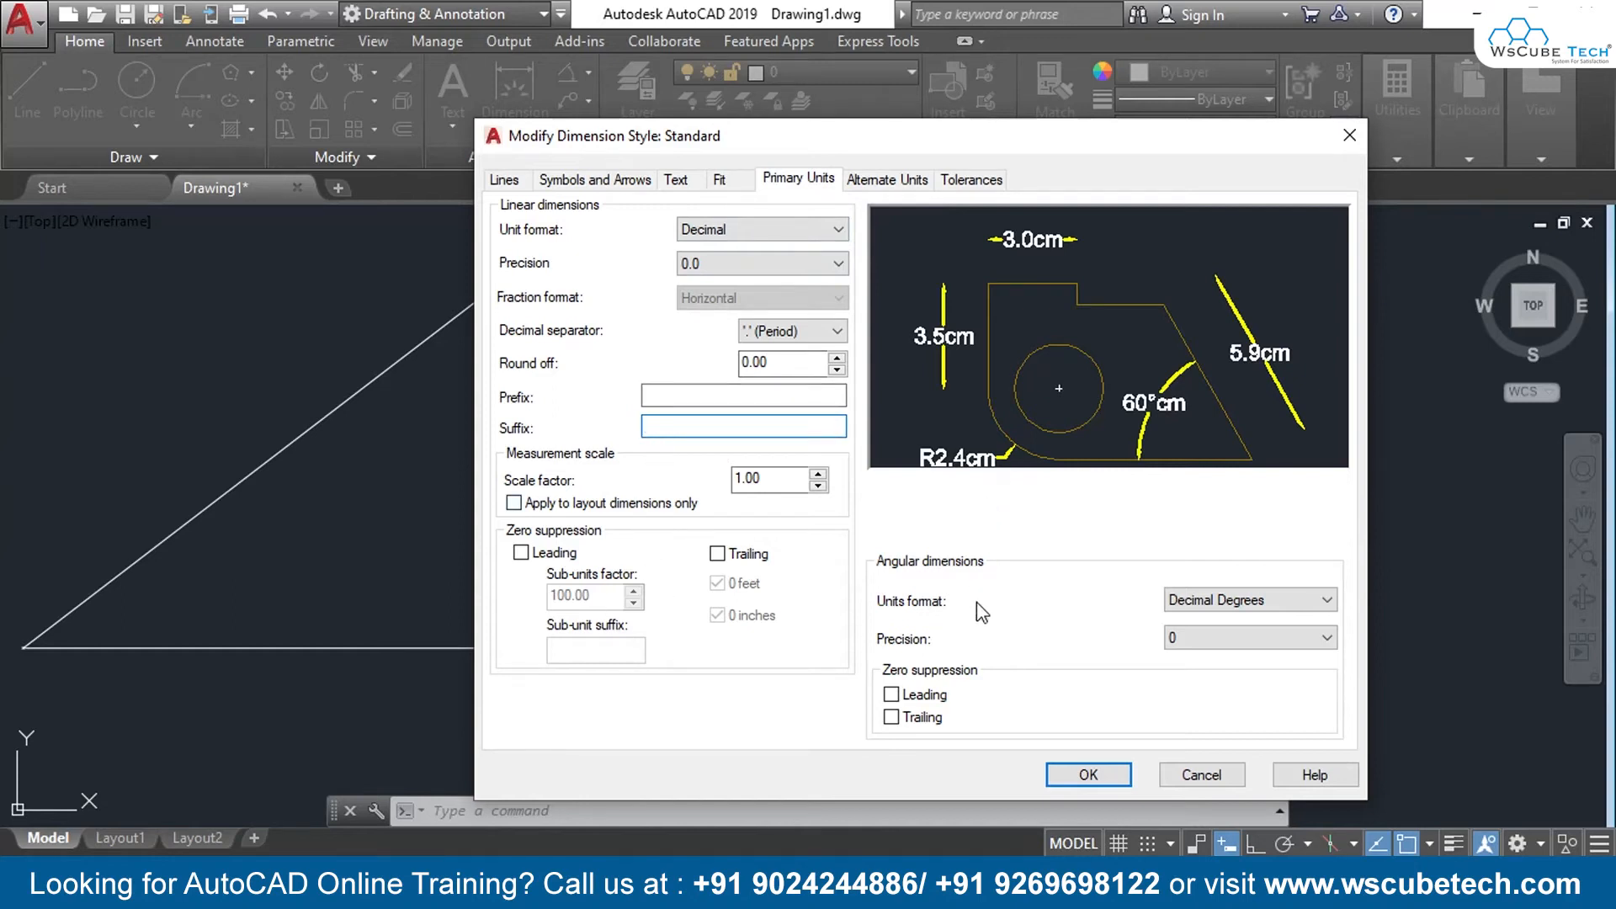
left_click(1086, 773)
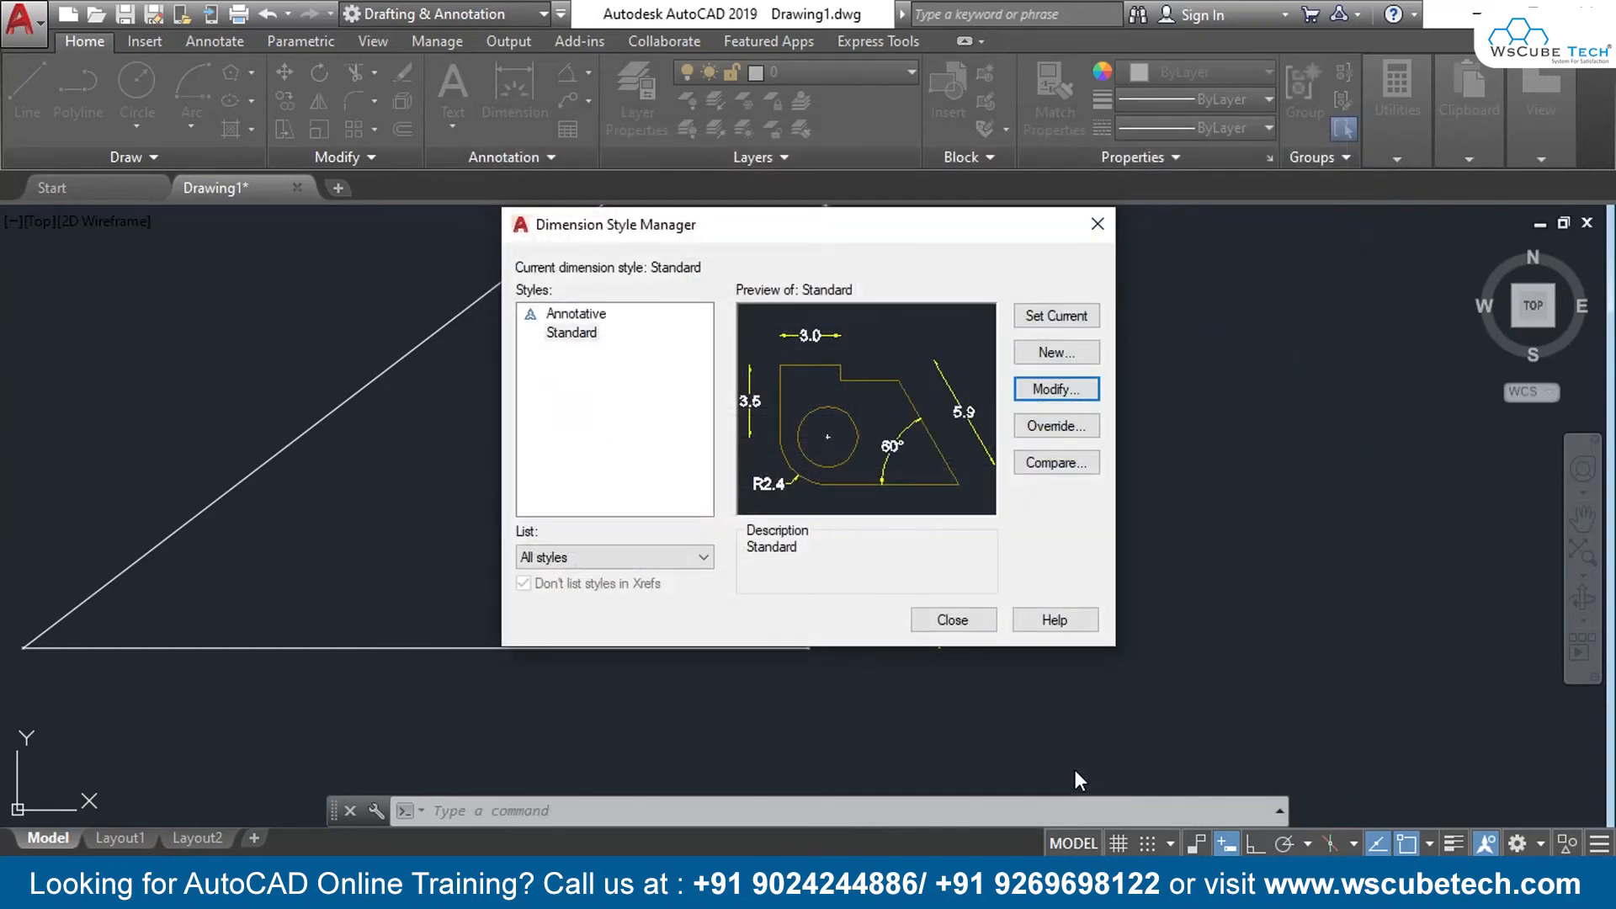
Step: Set the Standard dimension style as current and close the Dimension Style Manager
left_click(1081, 317)
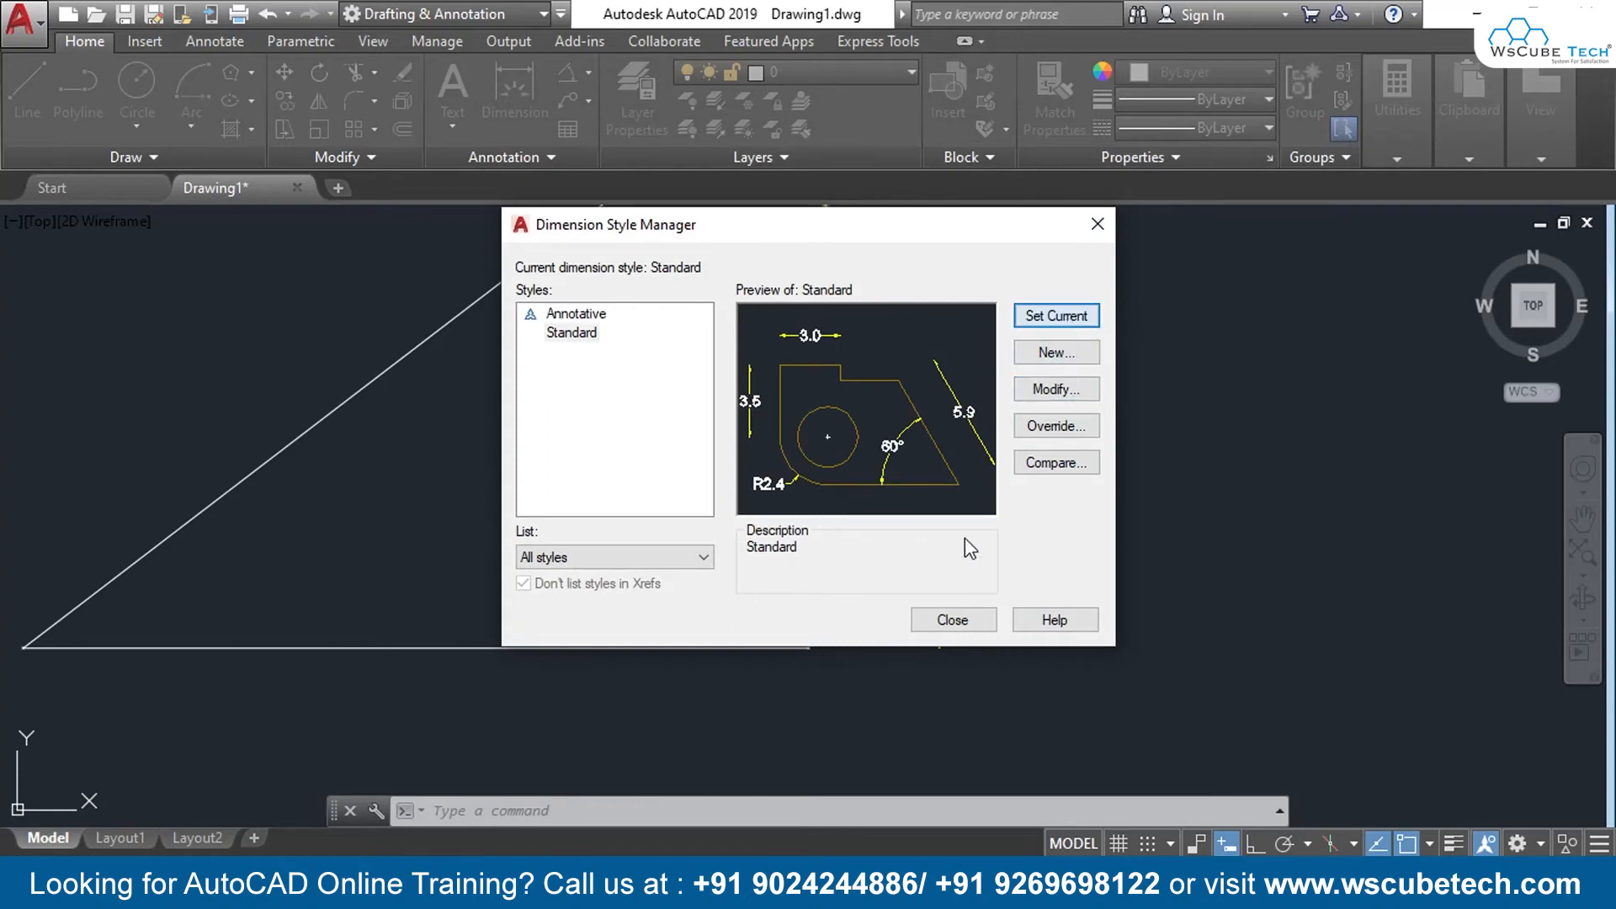
left_click(949, 621)
middle_click_drag(954, 424, 974, 505)
scroll(980, 494, "down", 2)
scroll(980, 495, "up", 2)
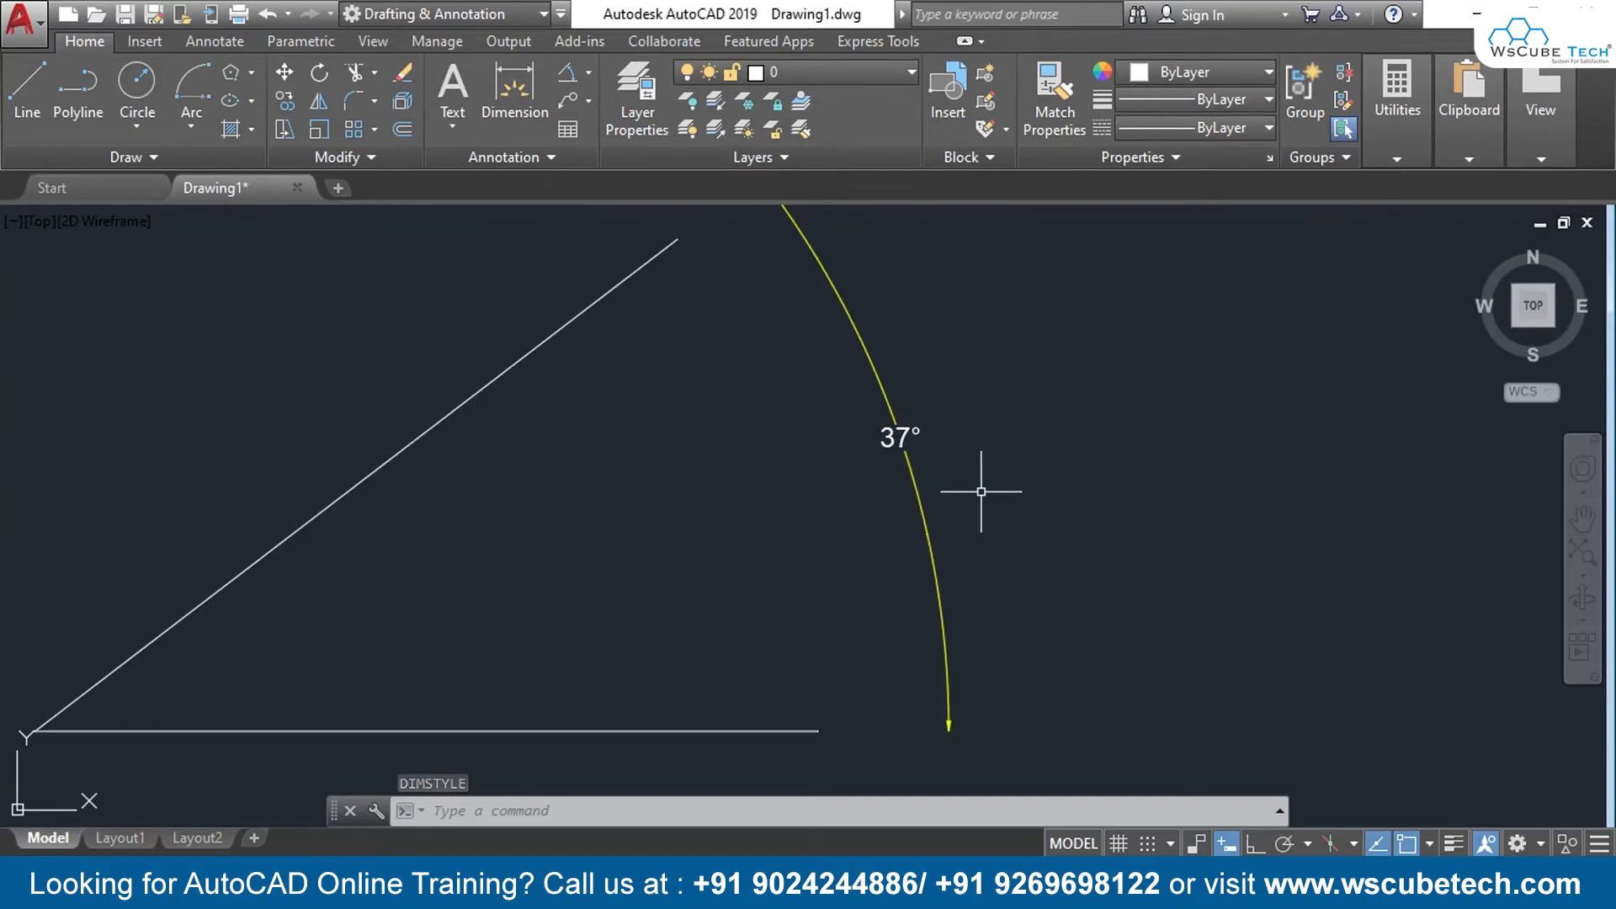
Step: Draw a circle of radius 10 in the empty area to the right of the dimensioned angle
scroll(981, 491, "down", 2)
mouse_move(1023, 491)
middle_mouse_down()
mouse_move(934, 462)
mouse_move(567, 461)
middle_mouse_up()
scroll(825, 447, "down", 2)
middle_click_drag(803, 460, 433, 427)
scroll(412, 420, "up", 2)
left_click(136, 83)
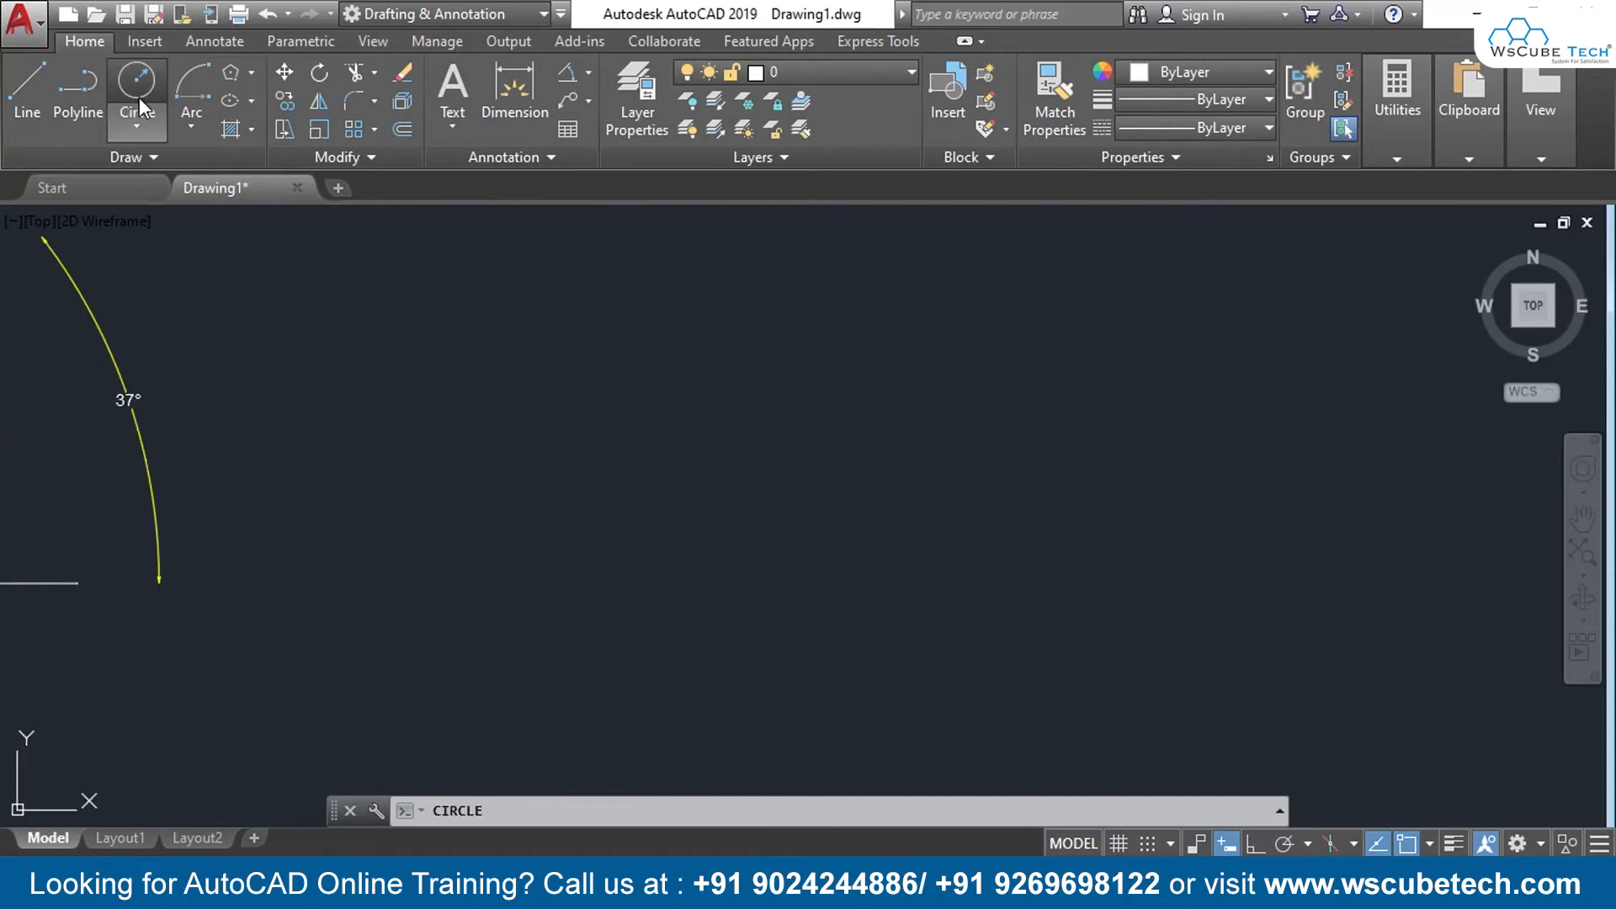
left_click(645, 414)
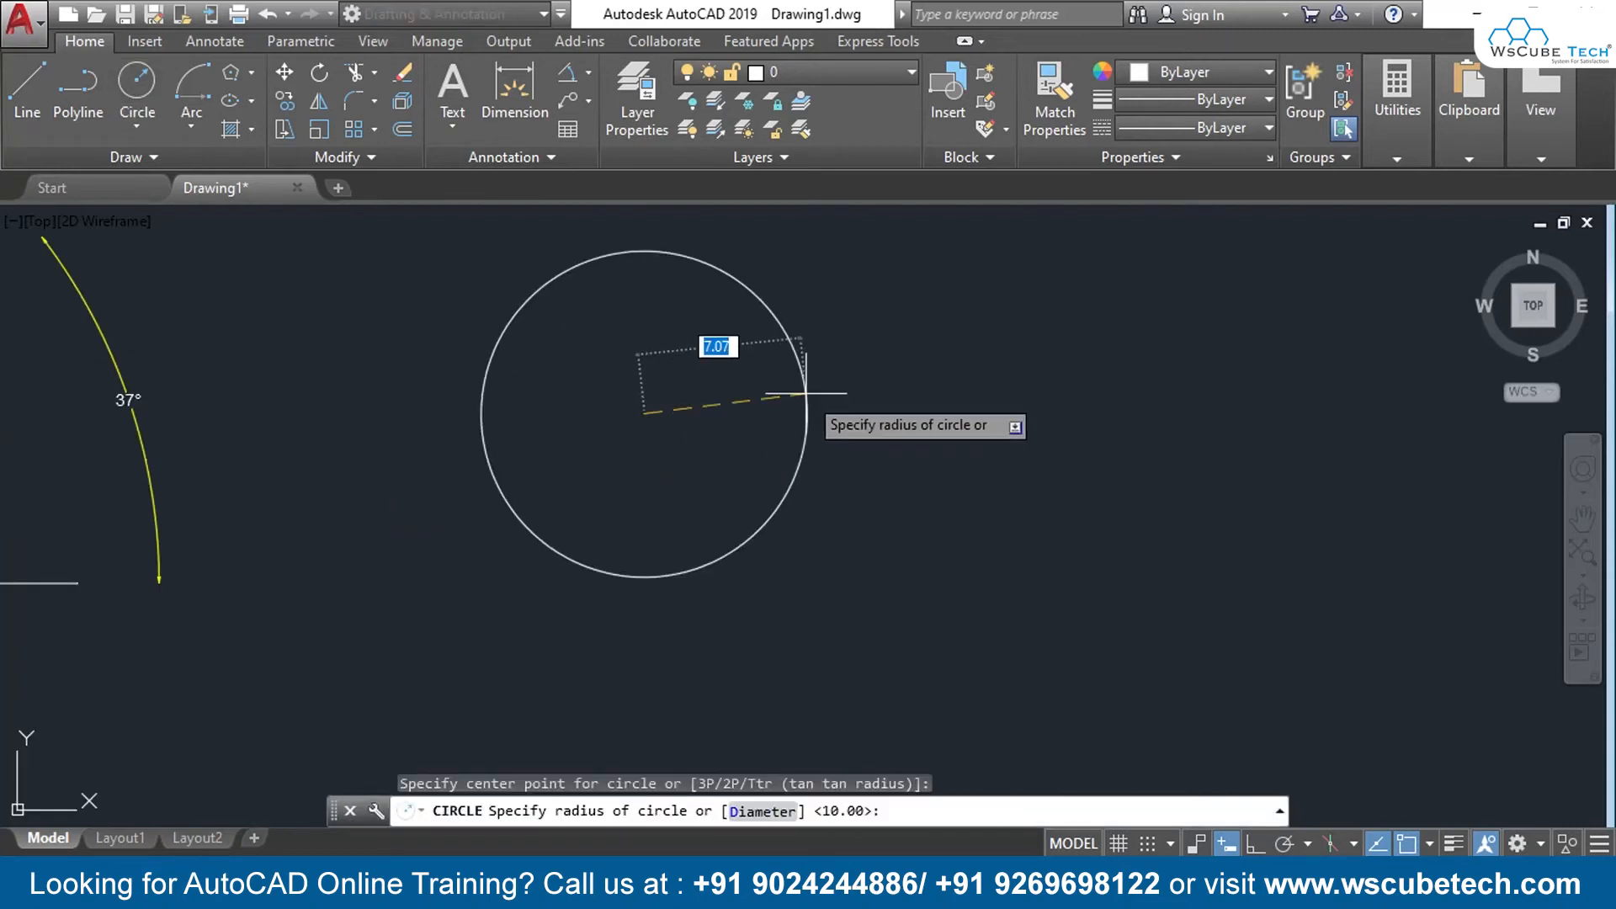
type("10")
key("Return")
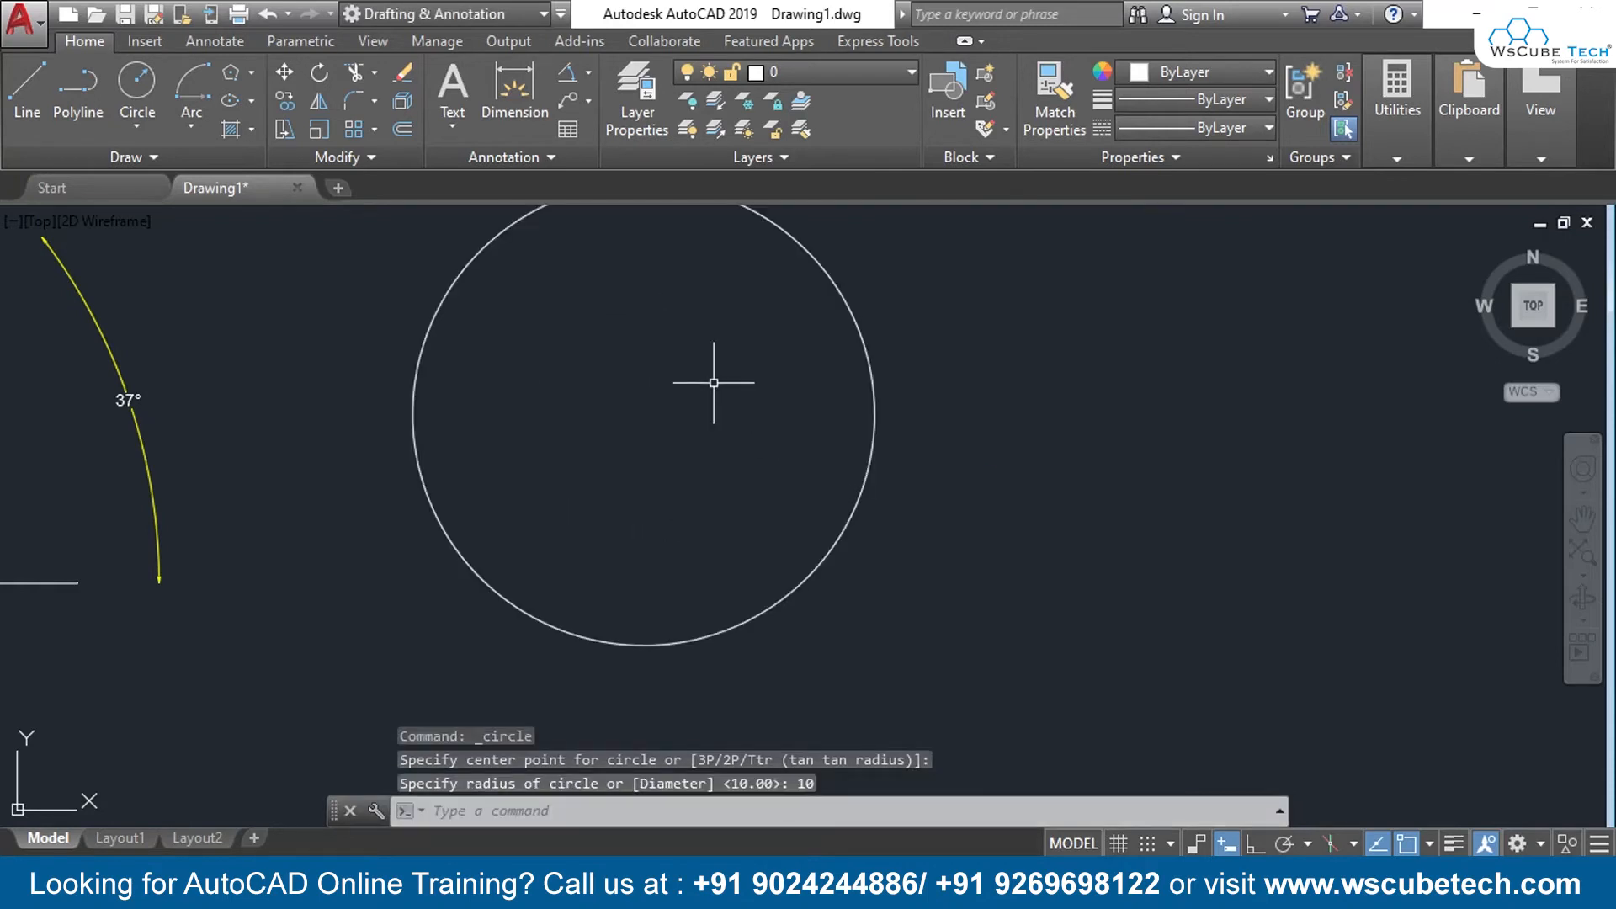
Step: Add an angular dimension to the circle from its upper-right side to the opposite lower-left point, placing the arc inside over the upper half
middle_click_drag(703, 368, 694, 463)
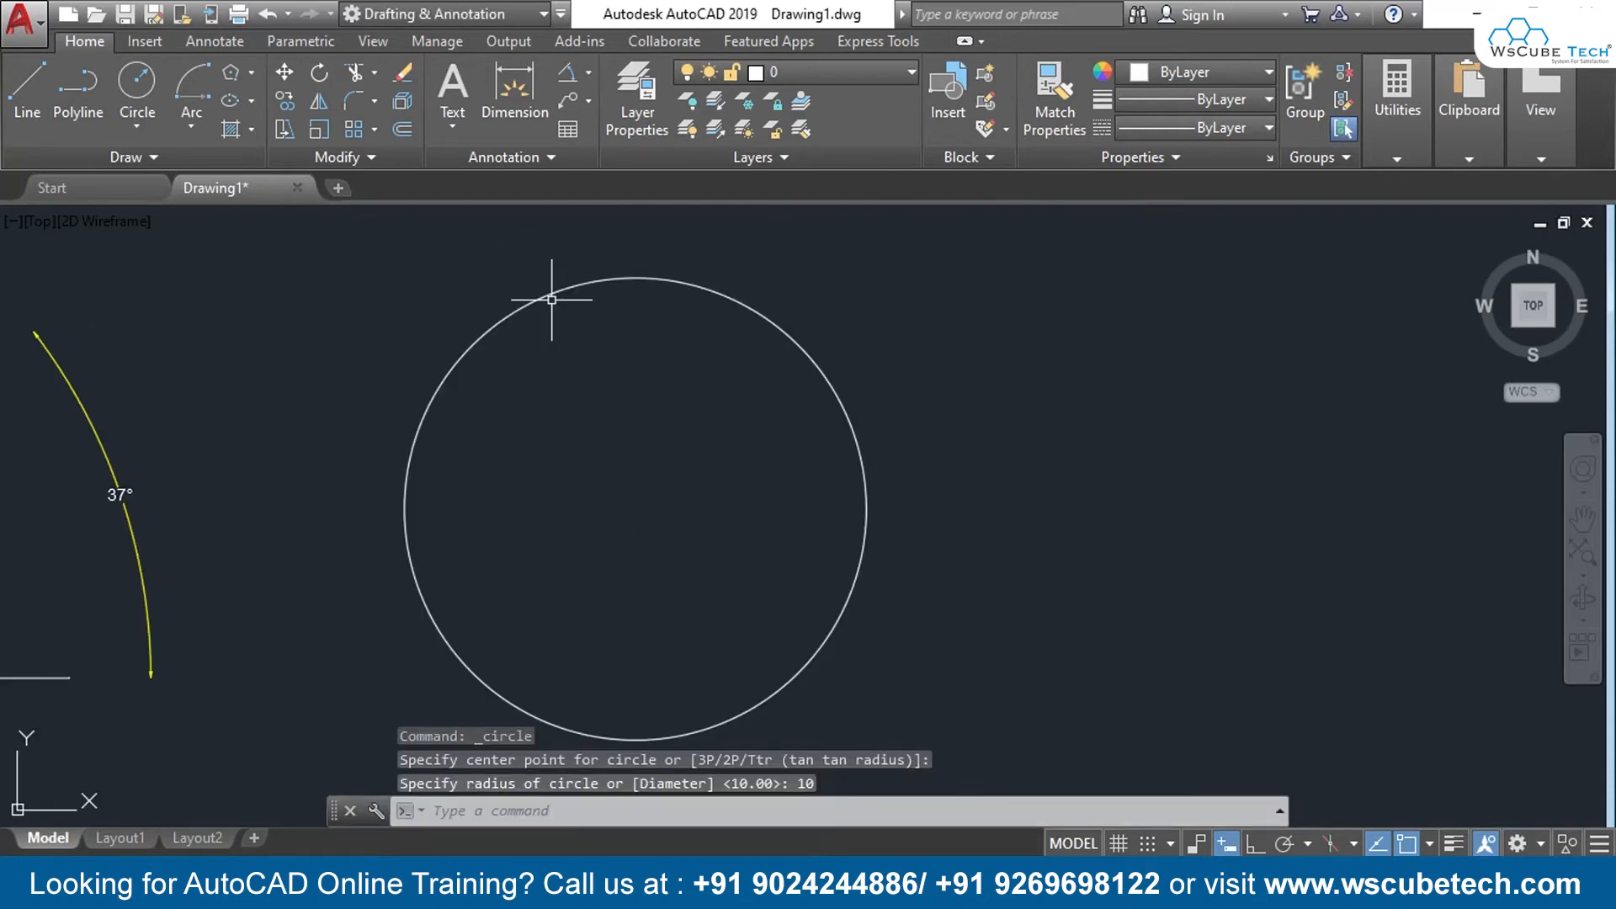
left_click(589, 73)
left_click(601, 208)
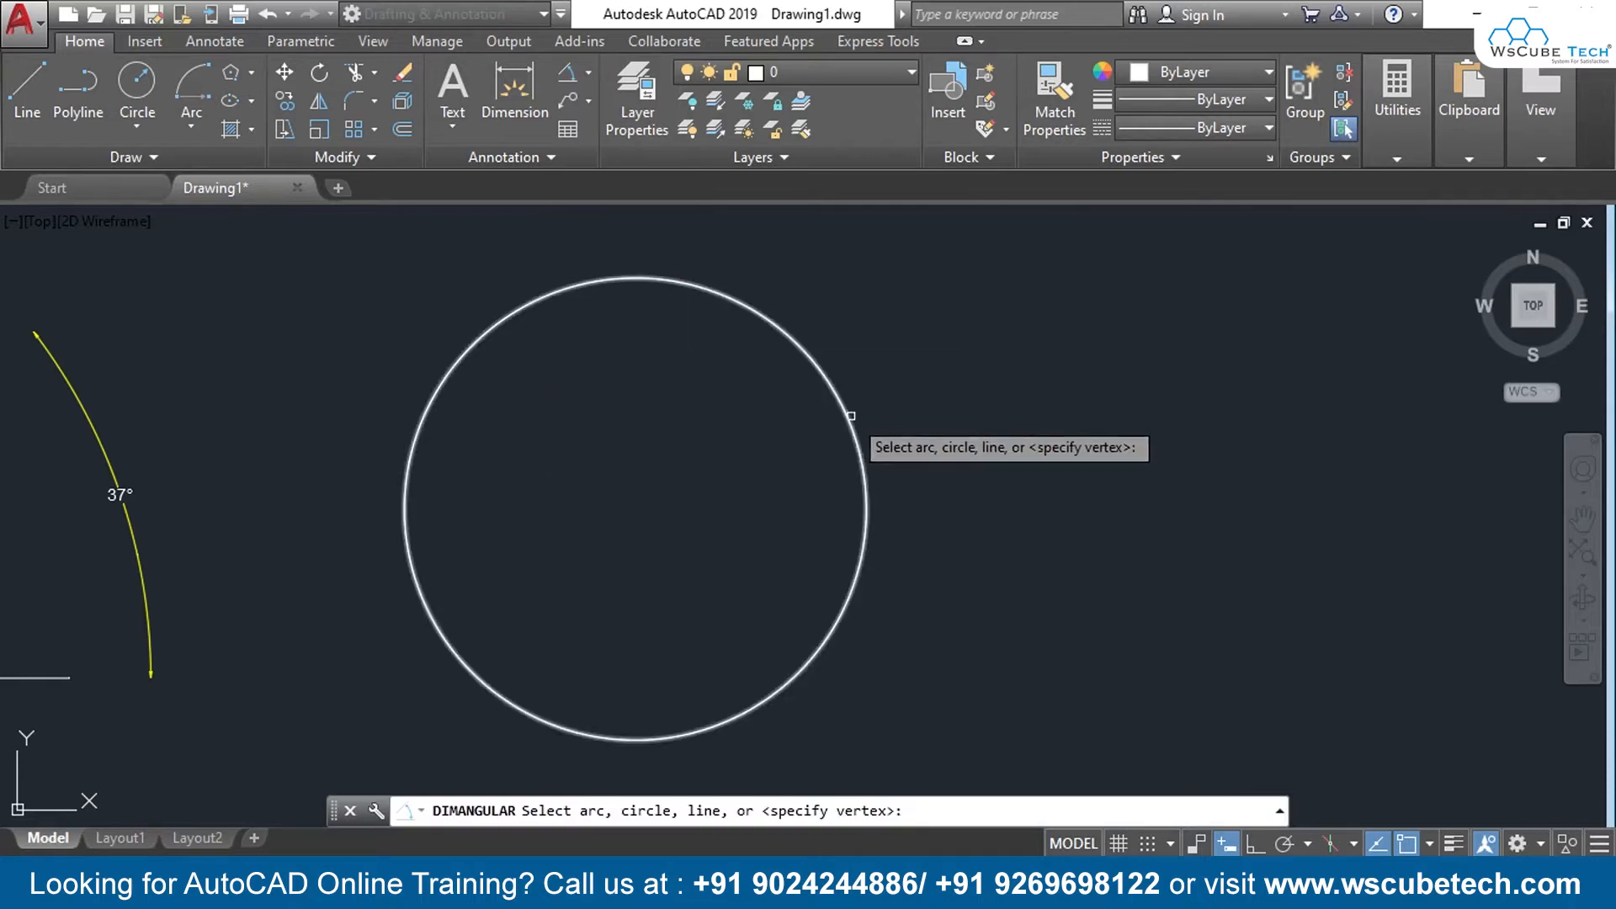
left_click(847, 415)
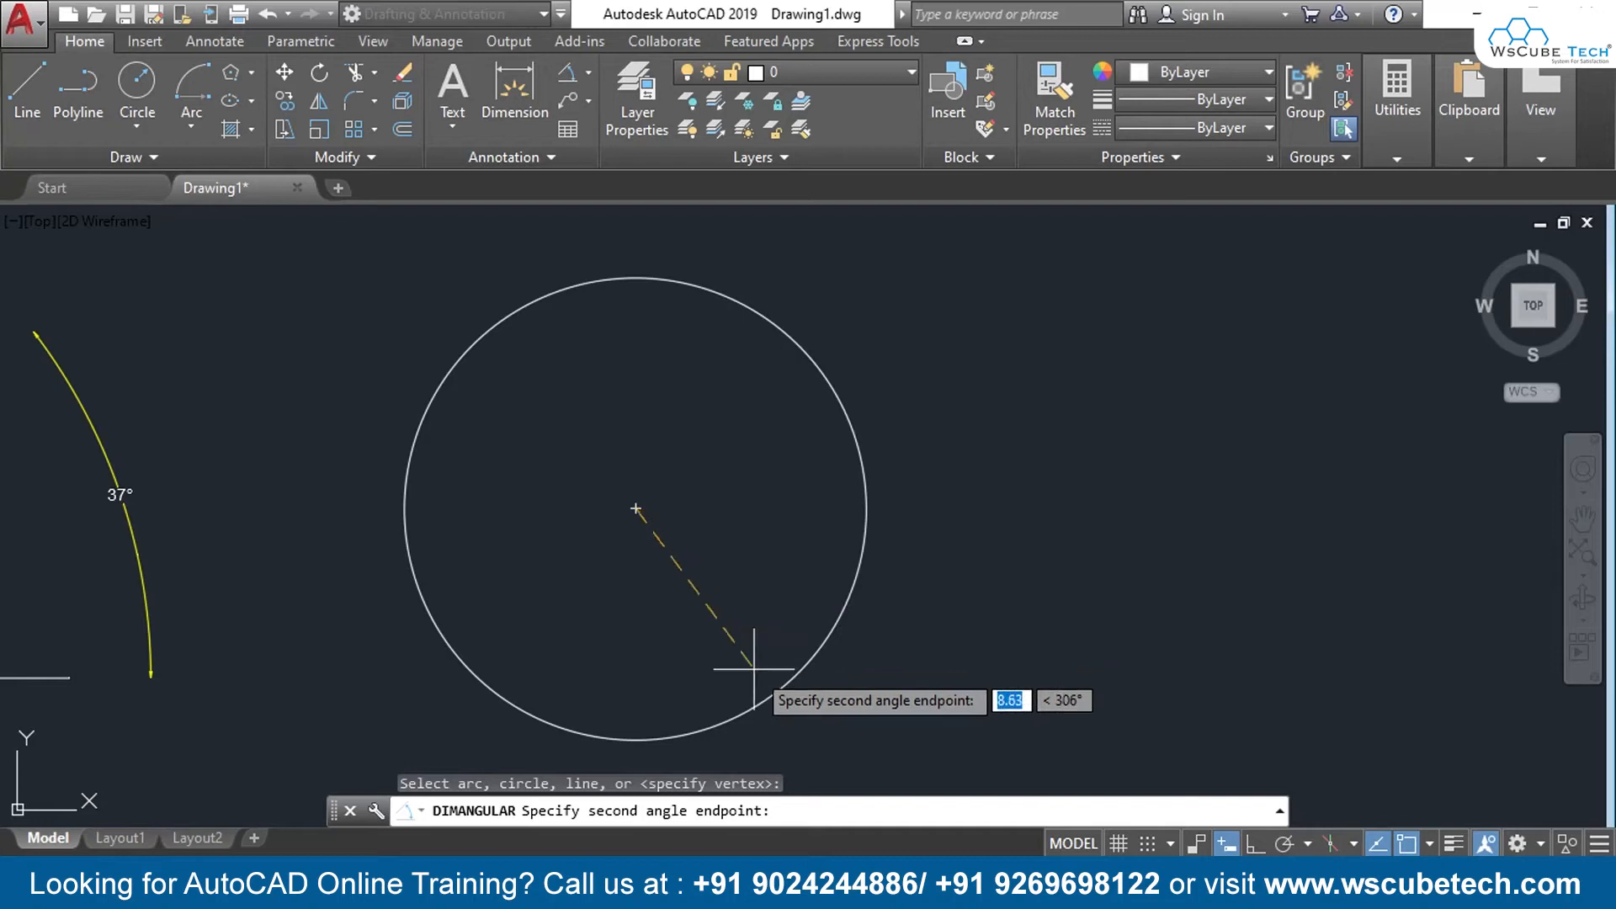
left_click(422, 595)
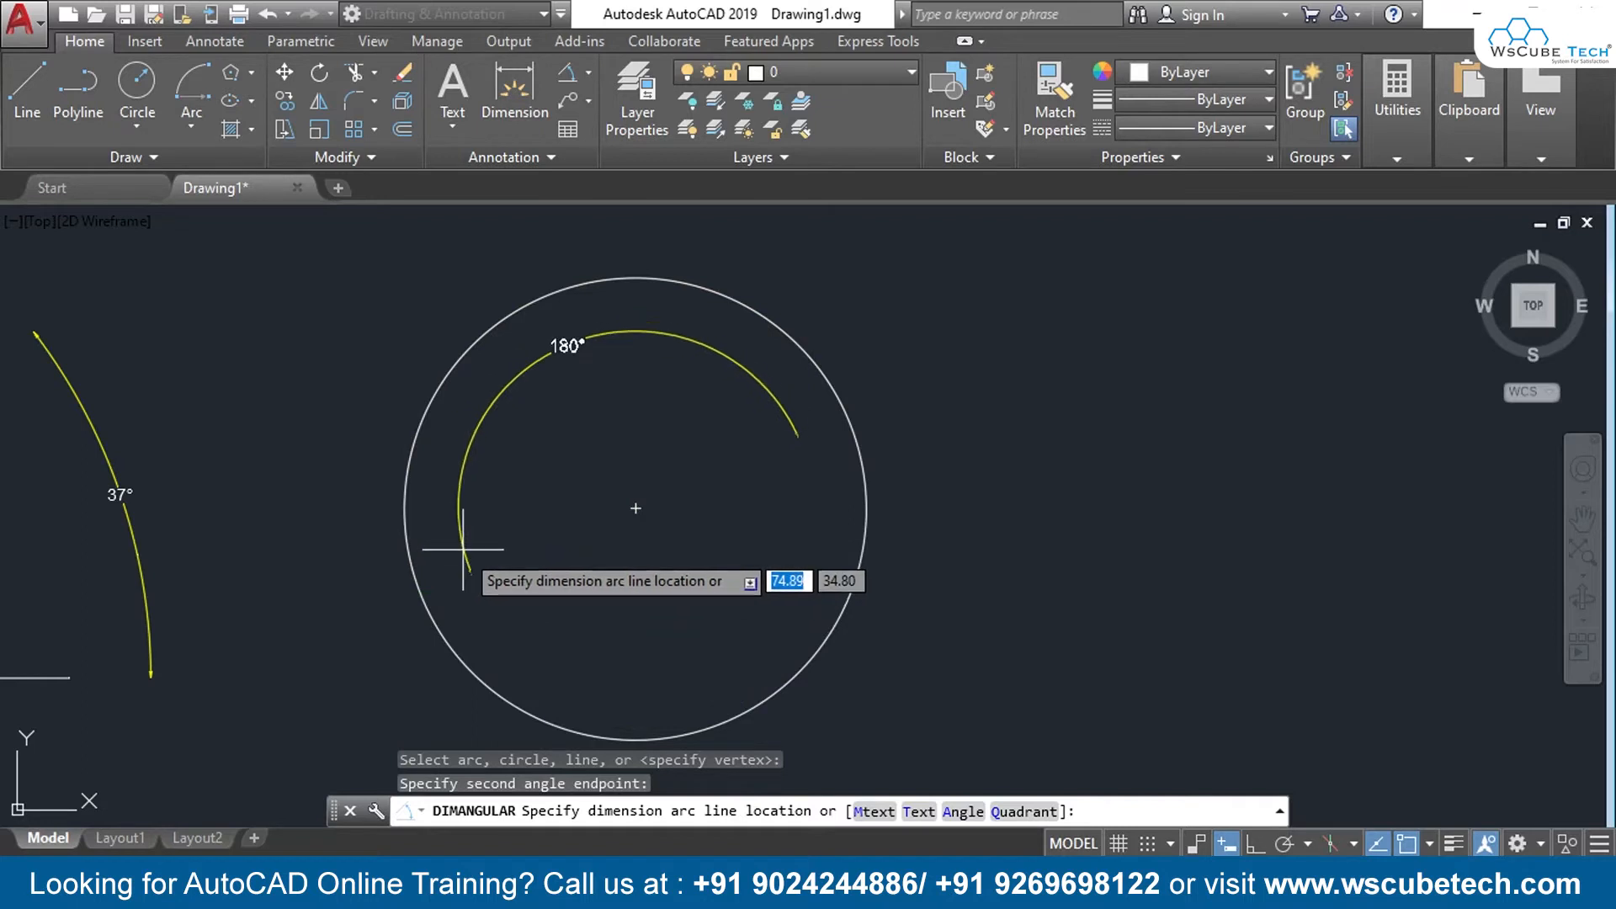
left_click(463, 549)
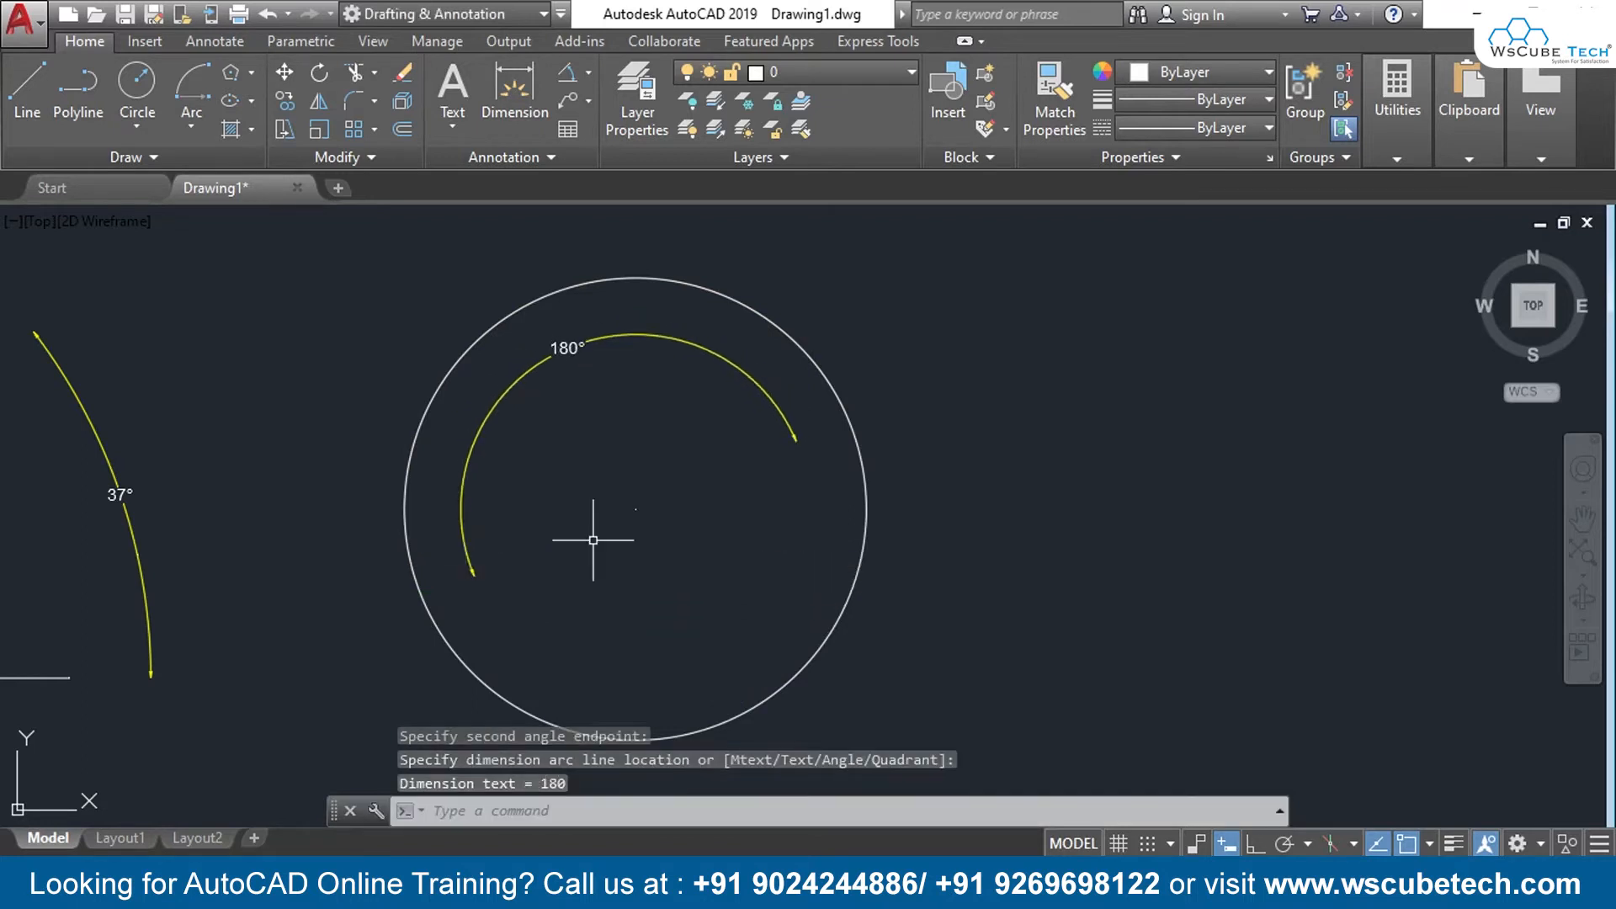
Step: Add an angular dimension to the circle from its lower-right side to a point just left of the bottom, placing the arc inside the lower half
mouse_move(864, 564)
middle_mouse_down()
mouse_move(871, 489)
mouse_move(912, 507)
middle_mouse_up()
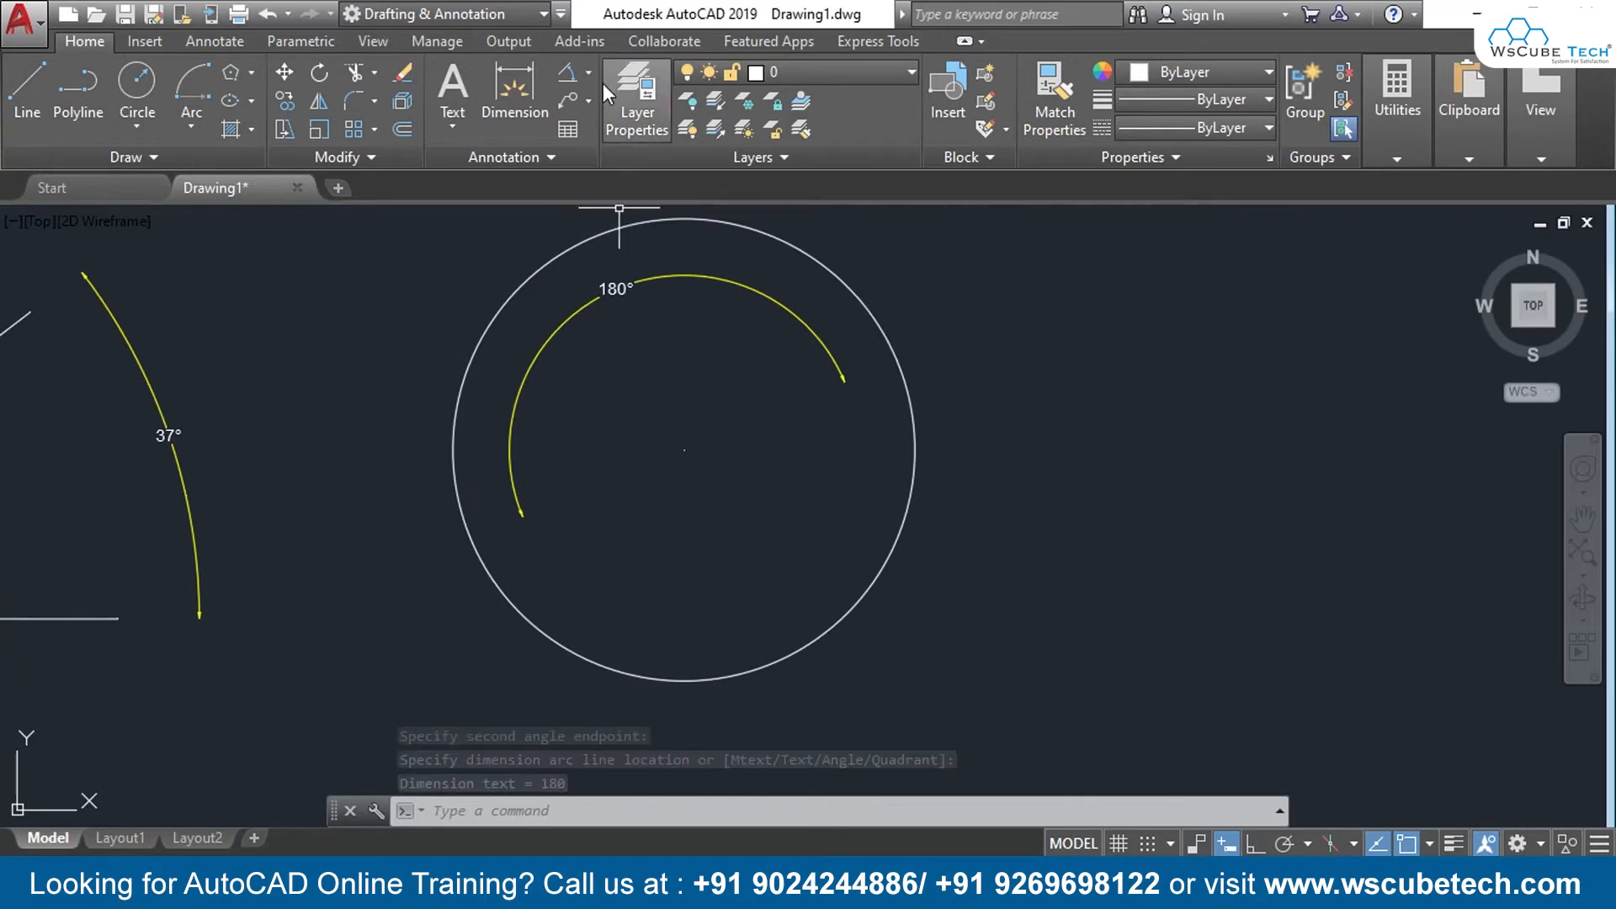
left_click(571, 75)
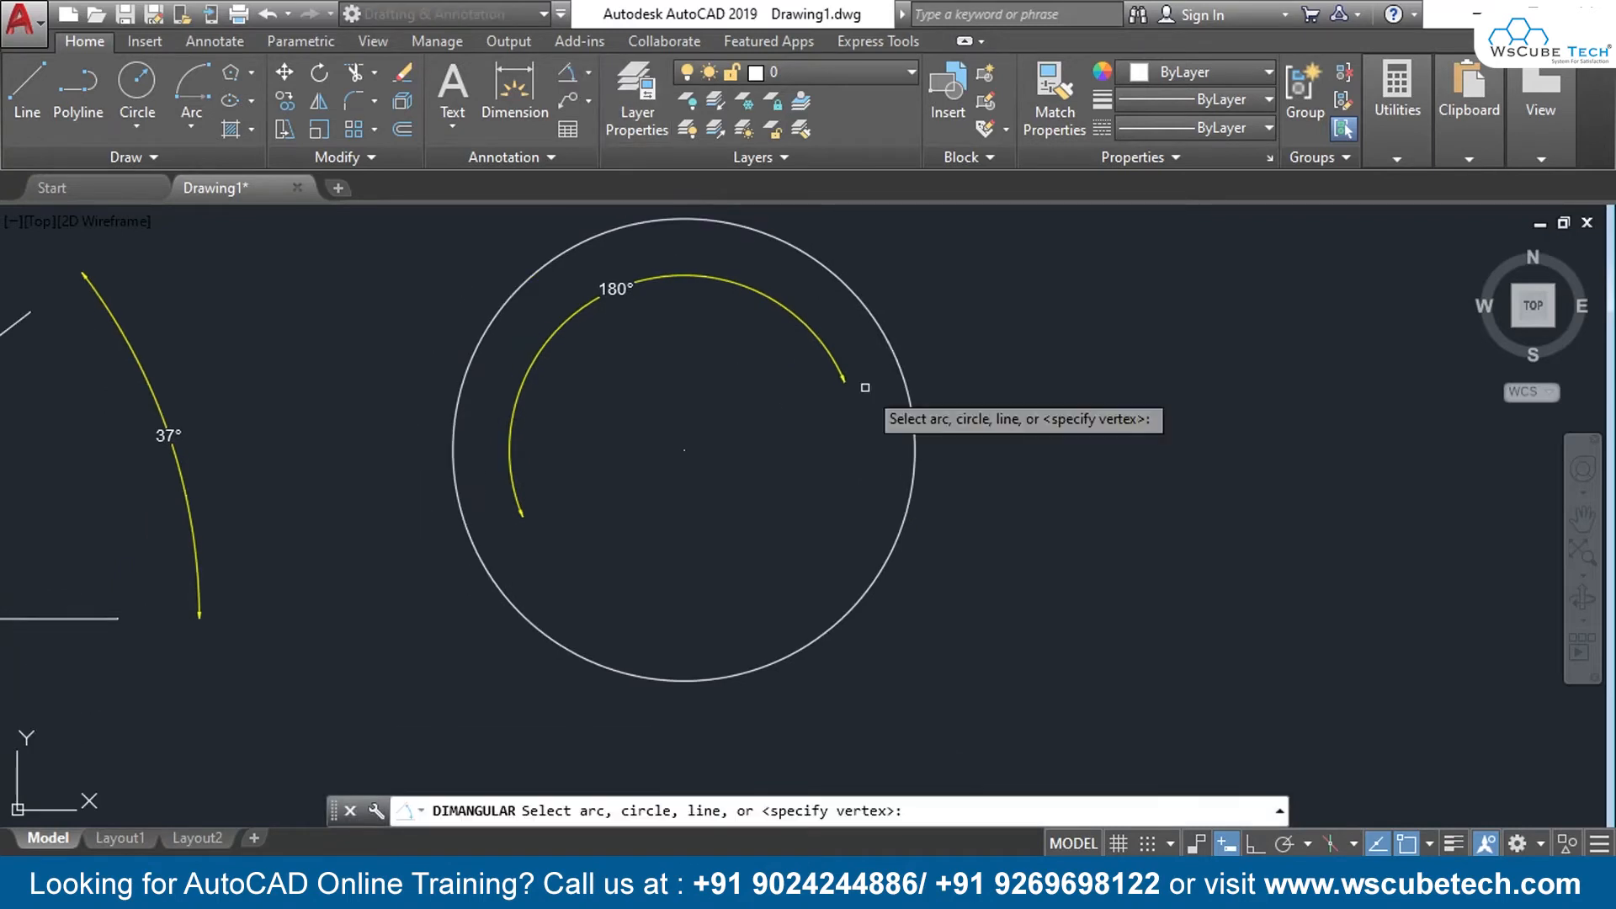
left_click(905, 501)
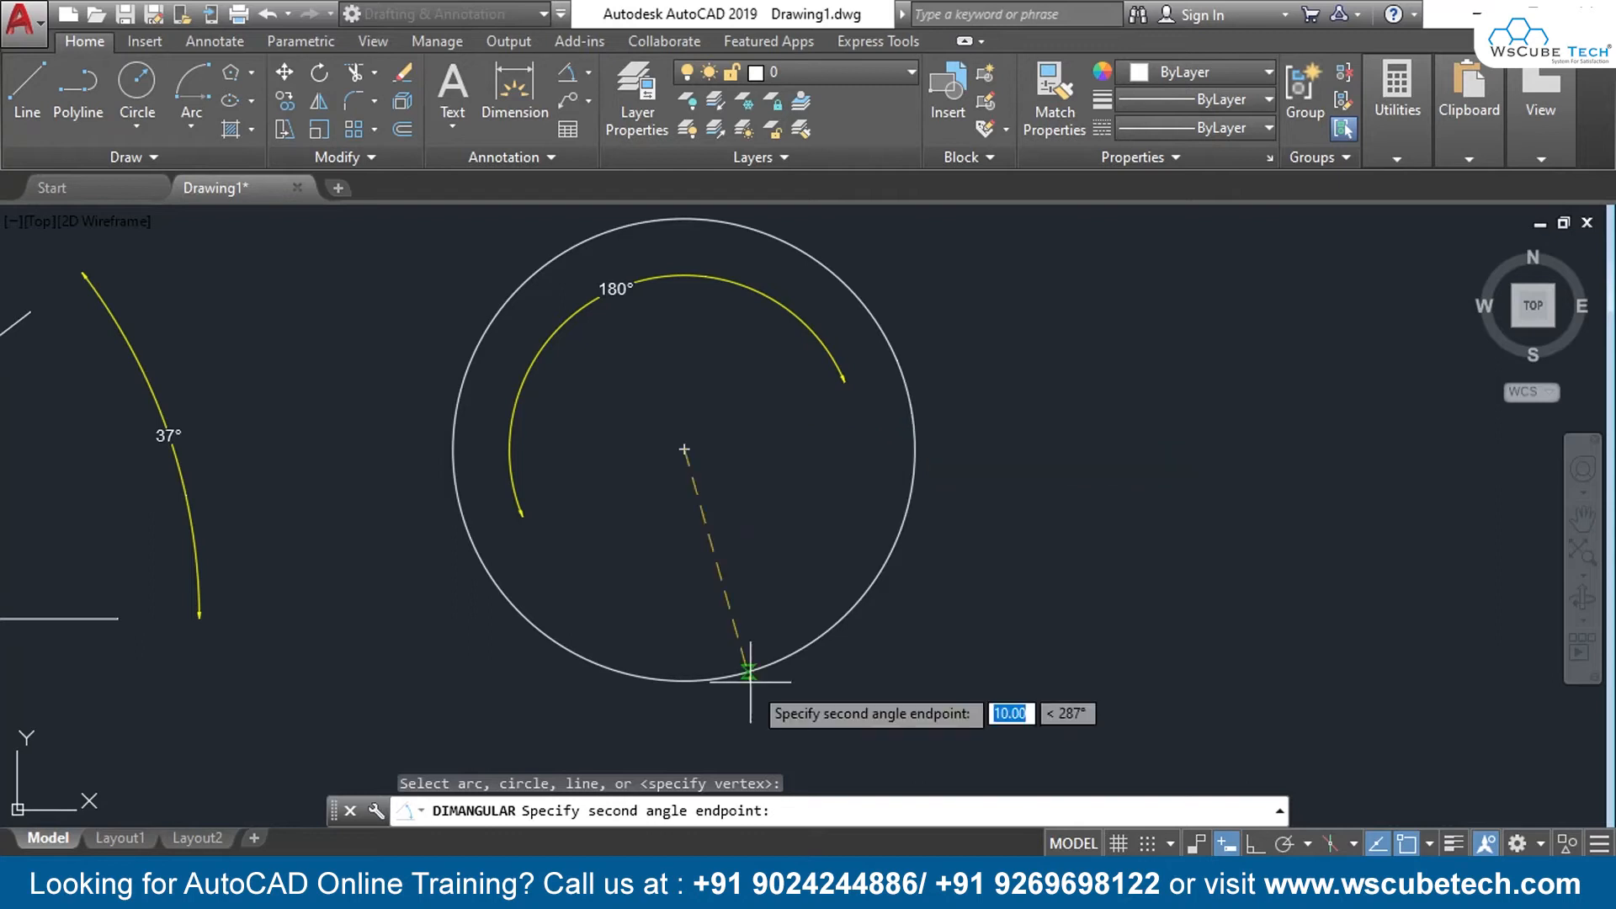
left_click(623, 673)
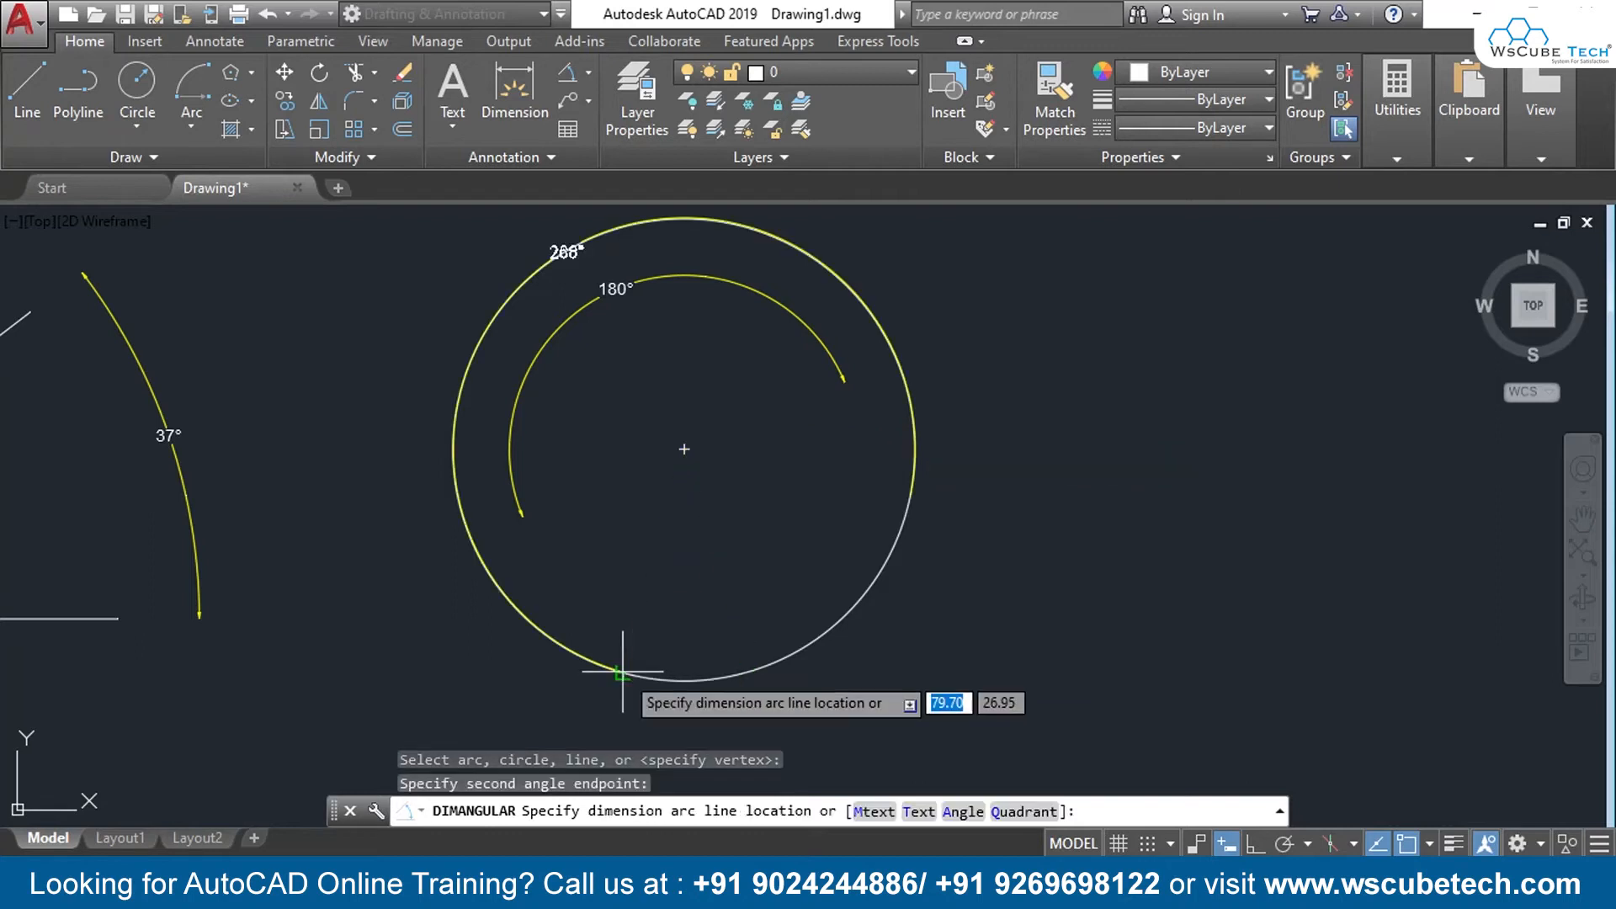
left_click(677, 612)
middle_click_drag(683, 563, 670, 537)
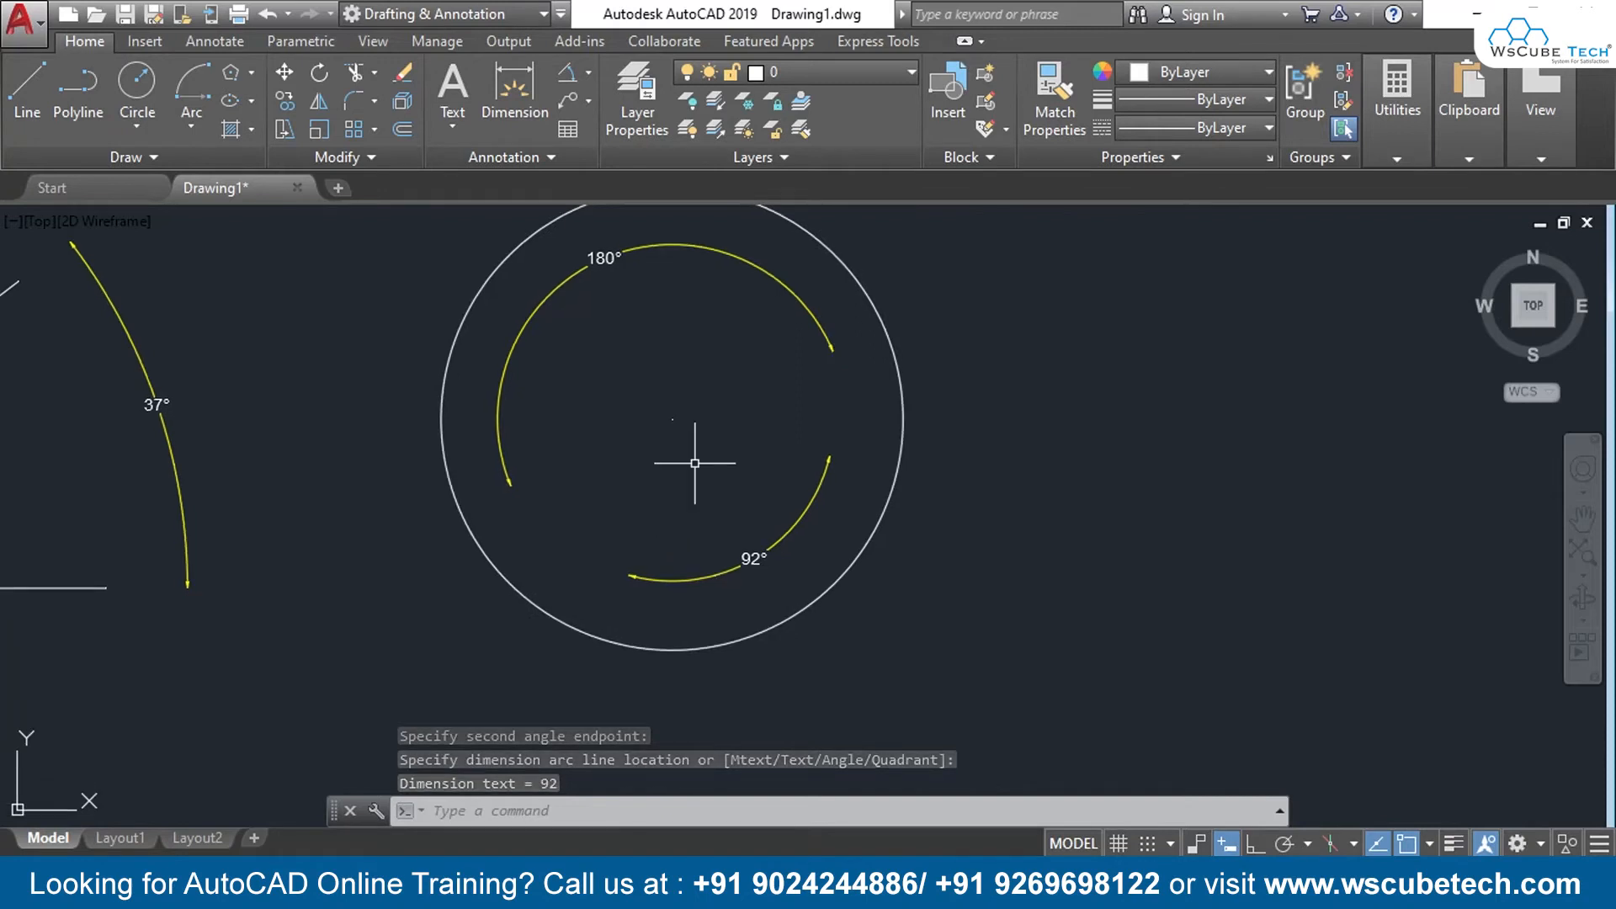
middle_click_drag(720, 342, 709, 419)
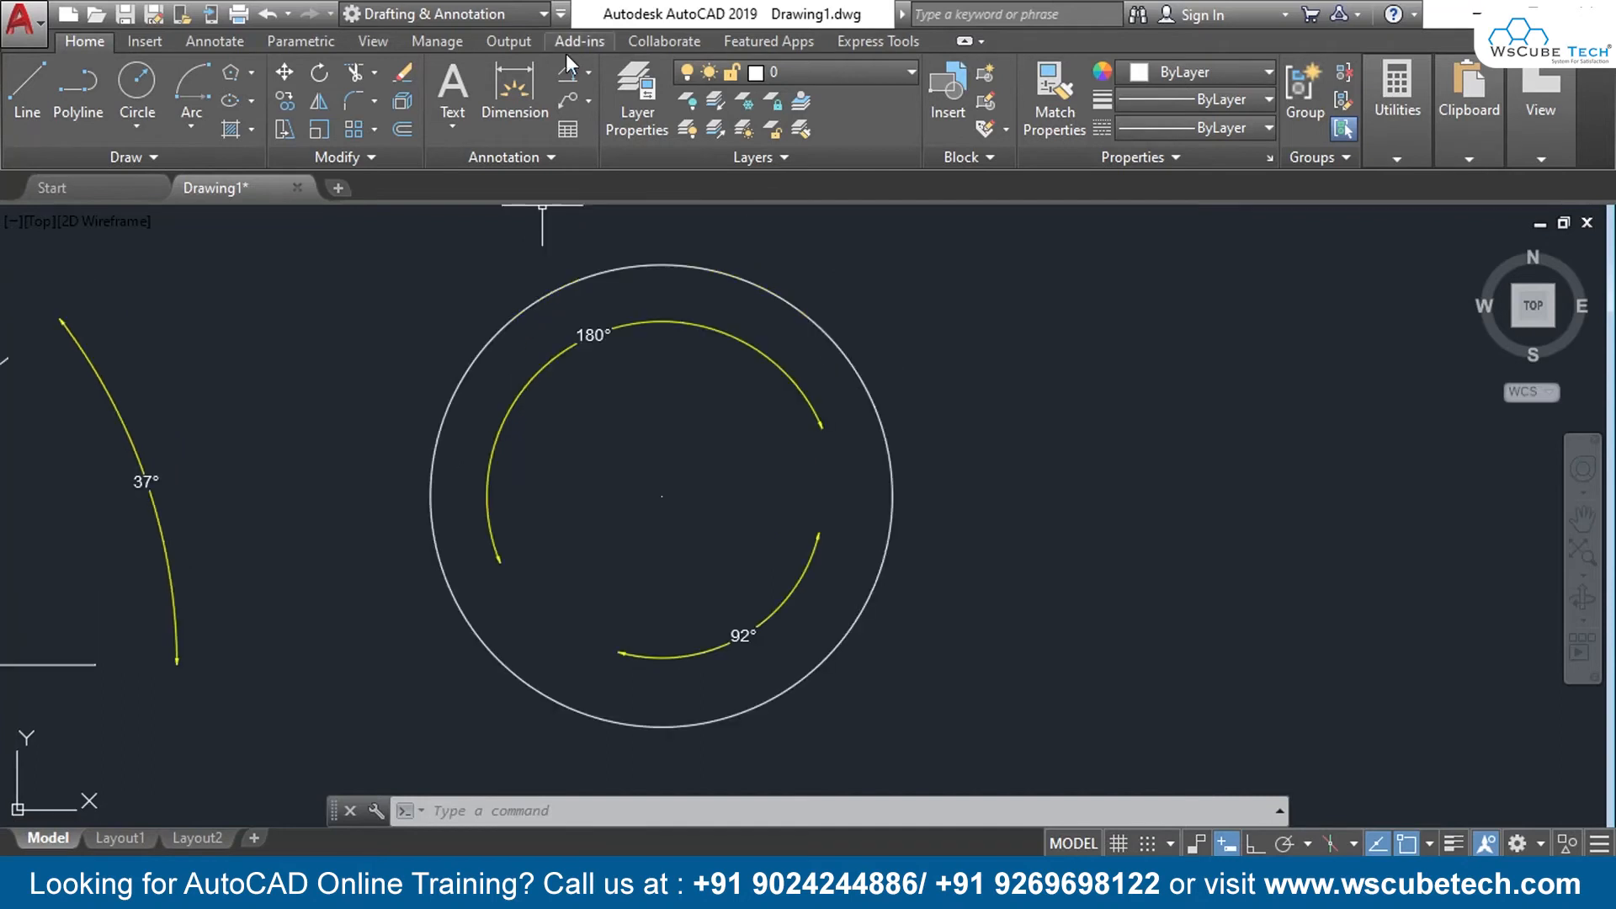
Step: Add an angular dimension between two nearby points on the circle's lower-left side, placing a small arc around the centre across the larger angle
left_click(568, 72)
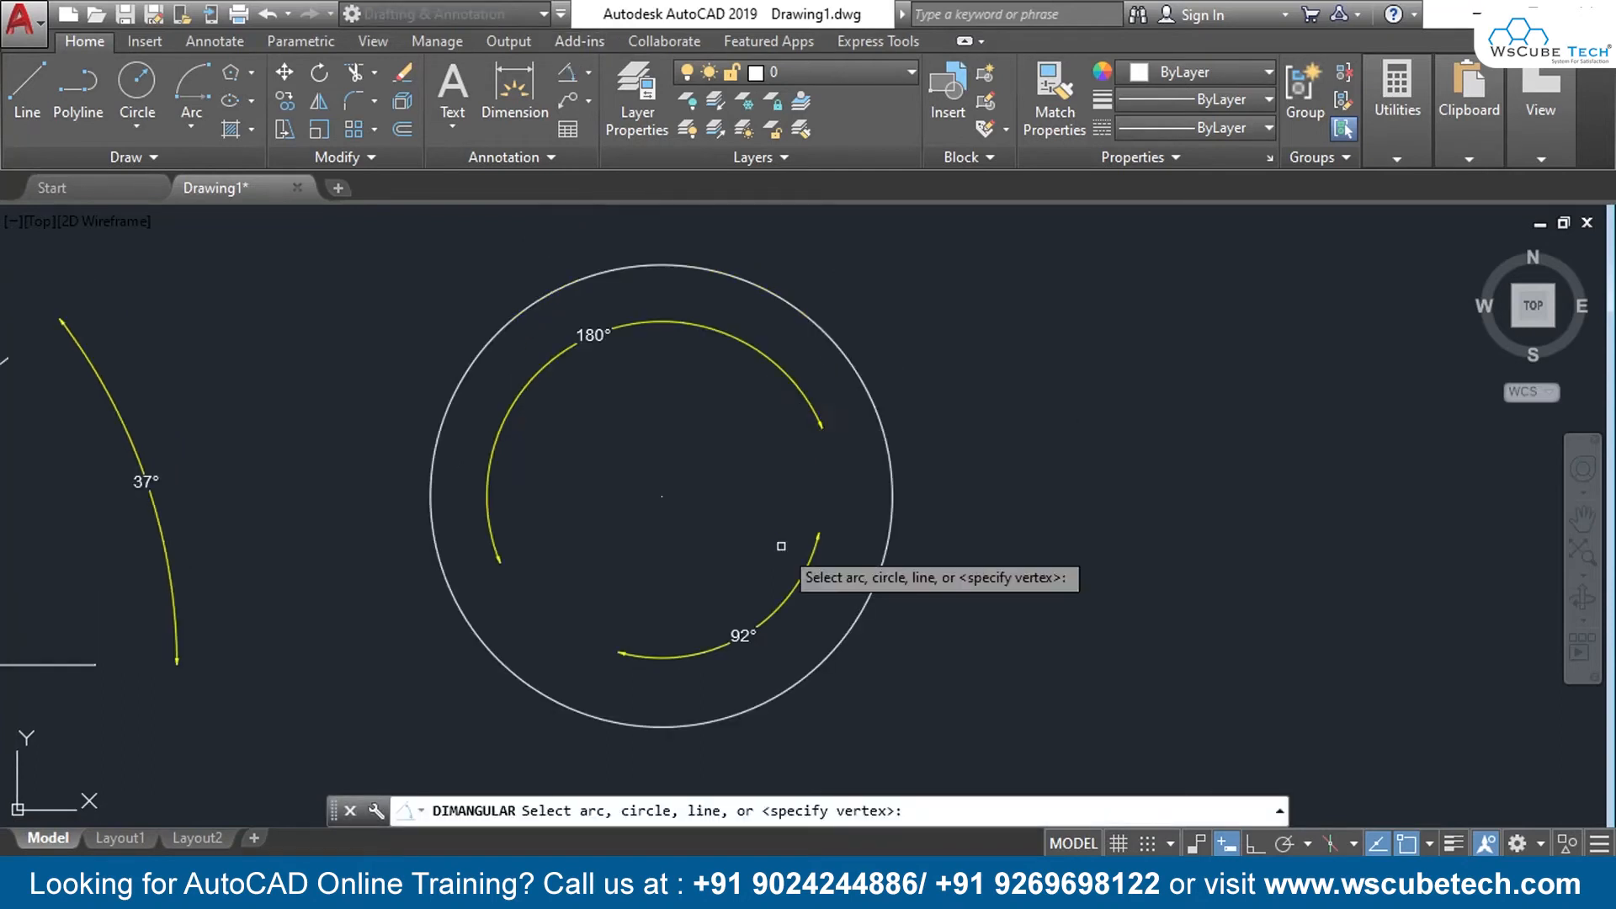
left_click(480, 631)
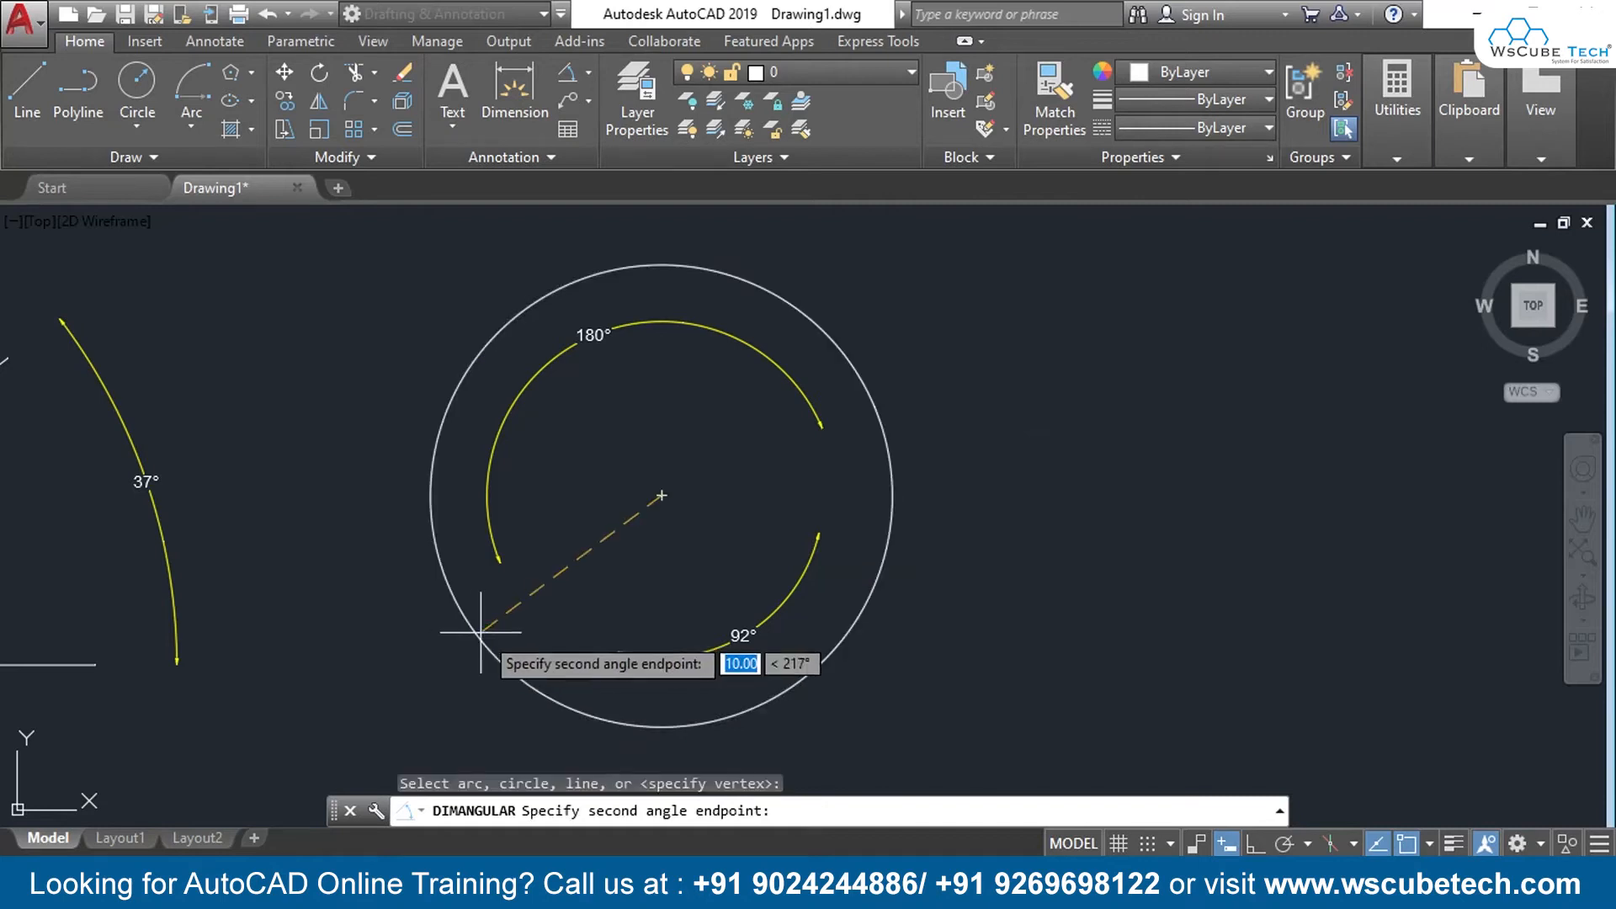
left_click(567, 706)
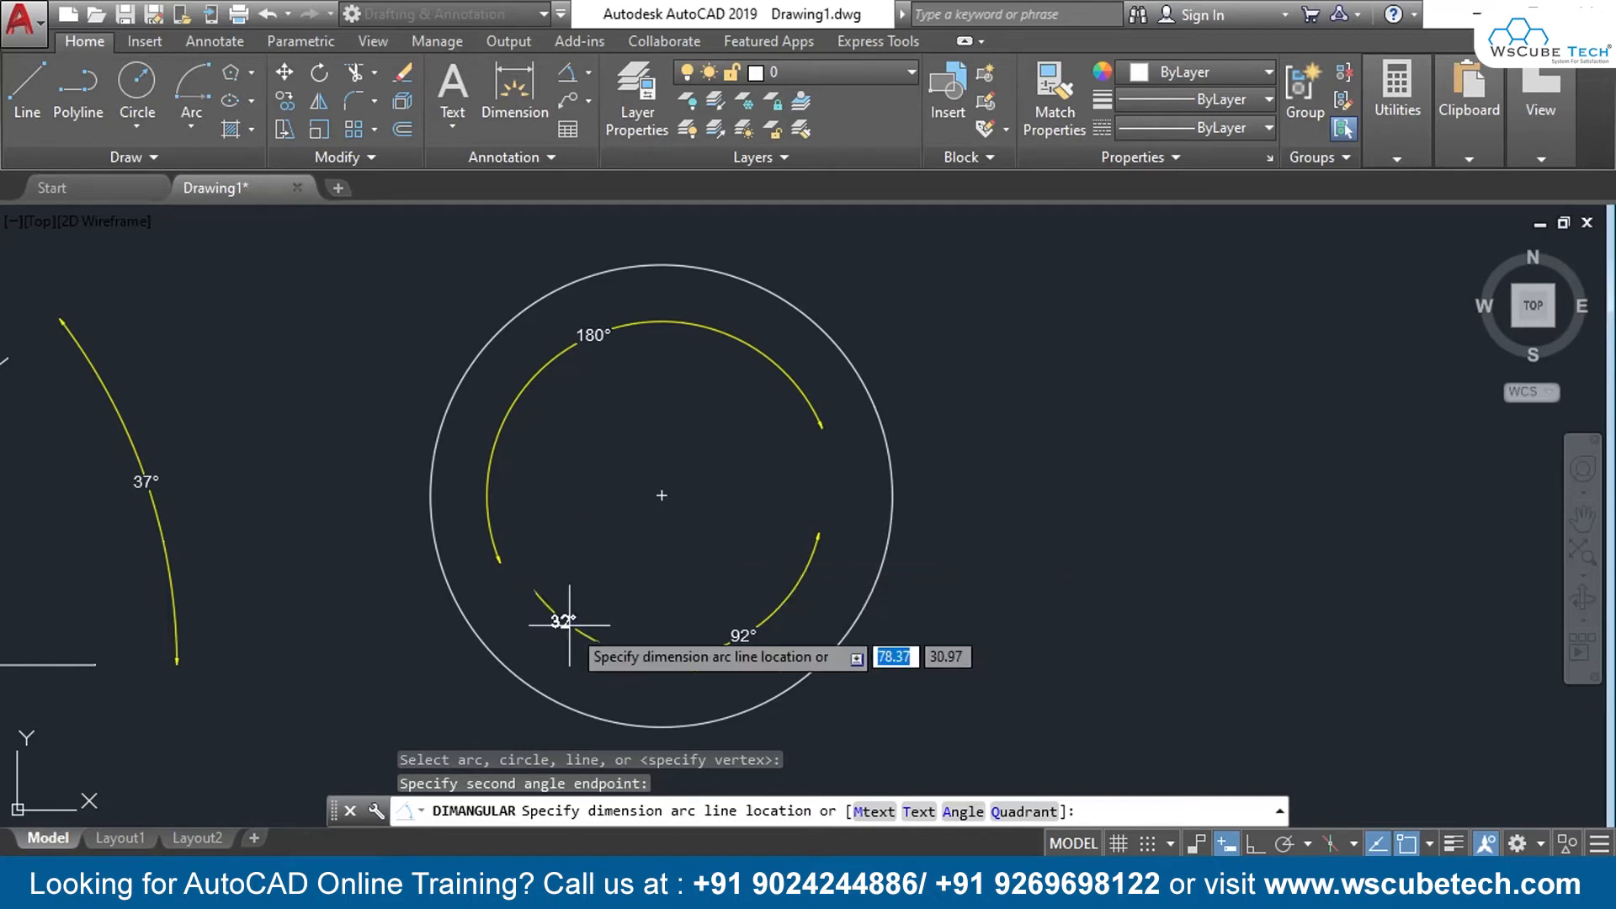
left_click(647, 558)
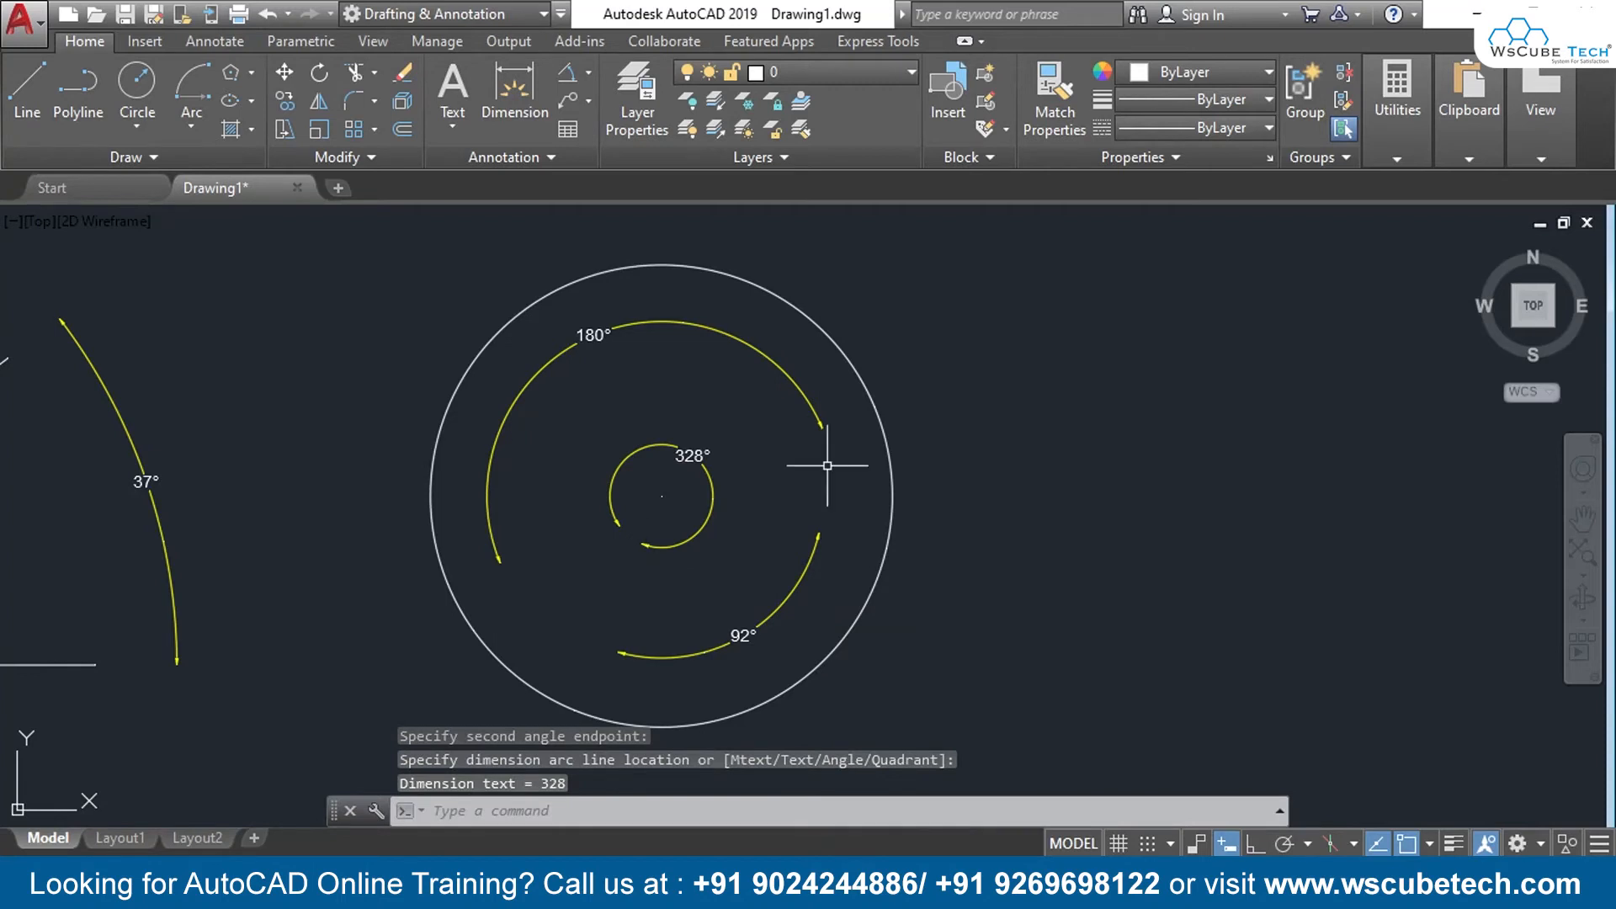
Step: Draw a start-center-angle arc with a radius of about 18 and an included angle of 56° in the empty area right of the circle
middle_click_drag(1125, 540, 785, 469)
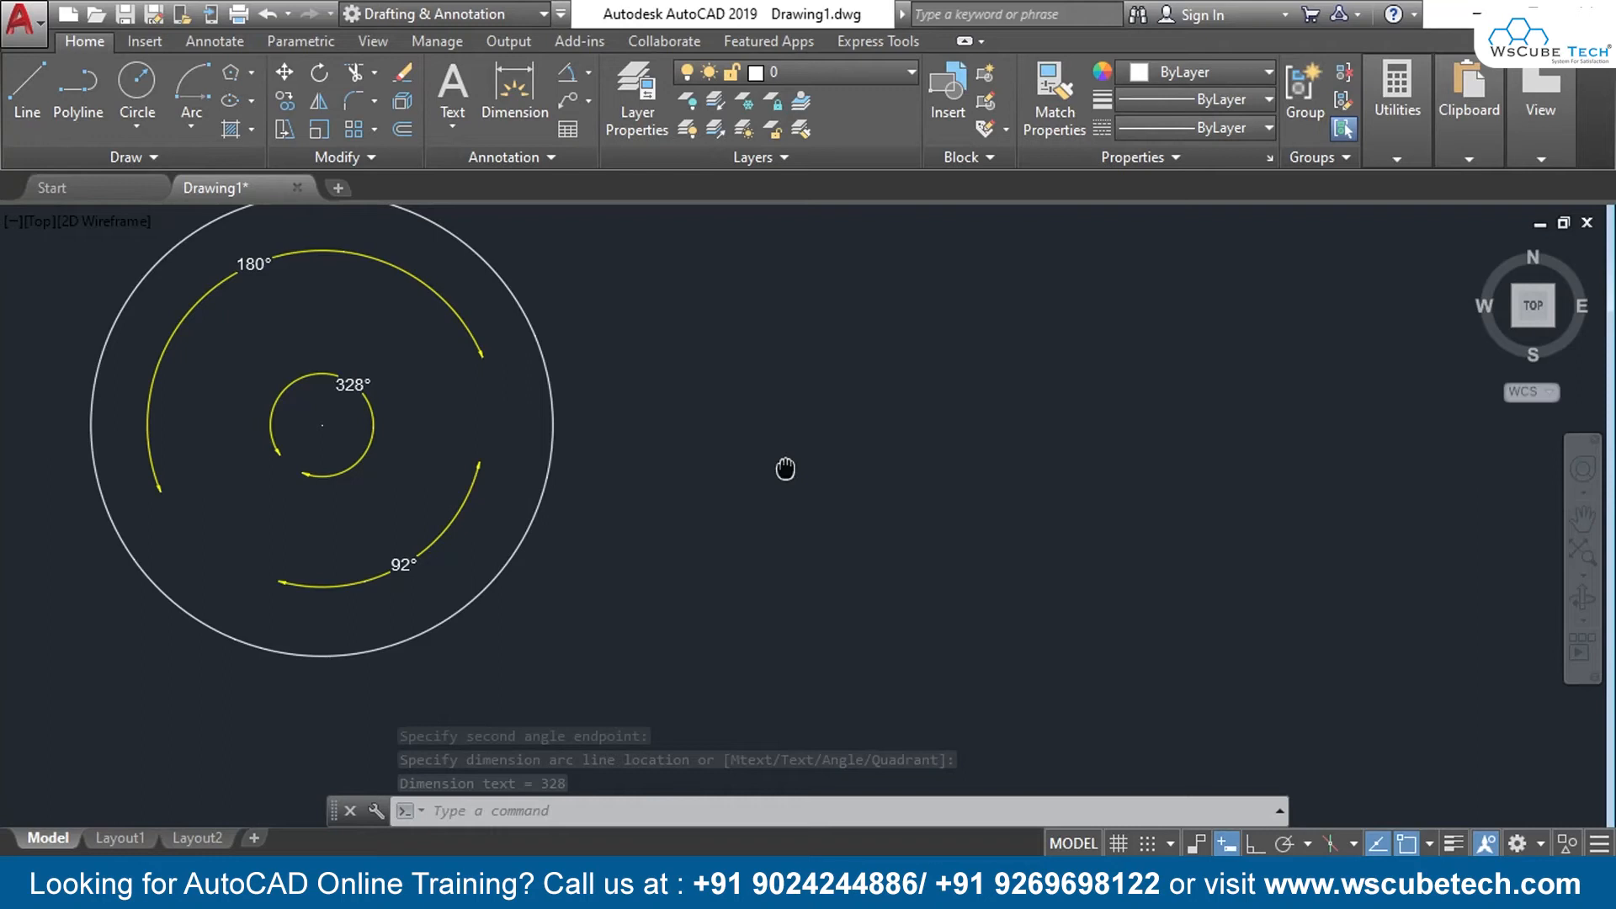
scroll(631, 438, "down", 2)
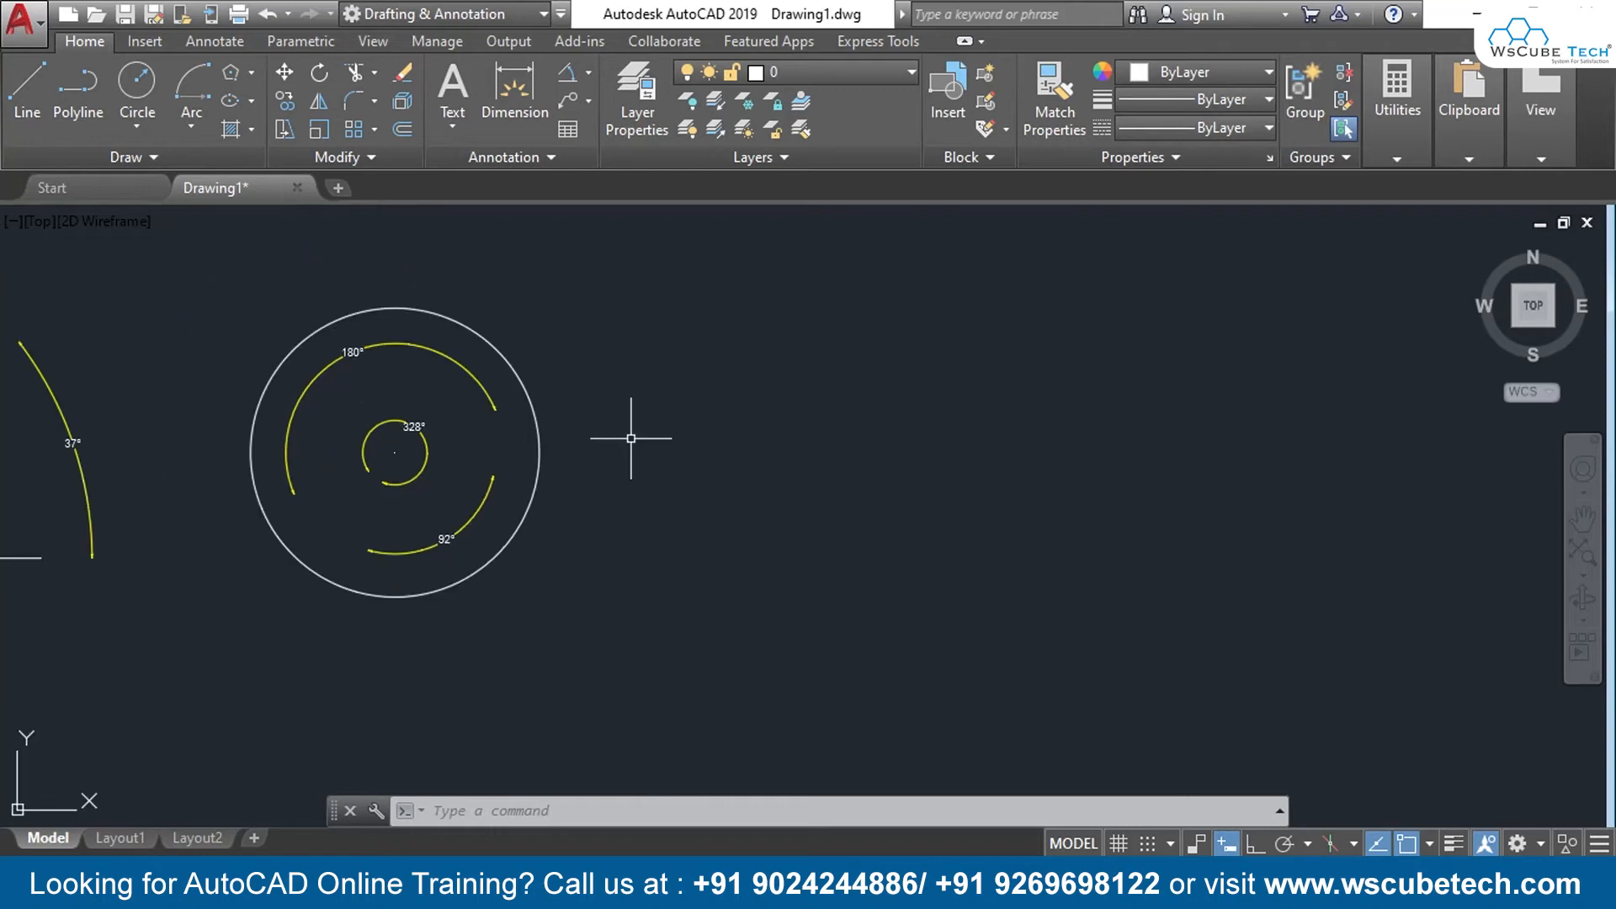
left_click(192, 126)
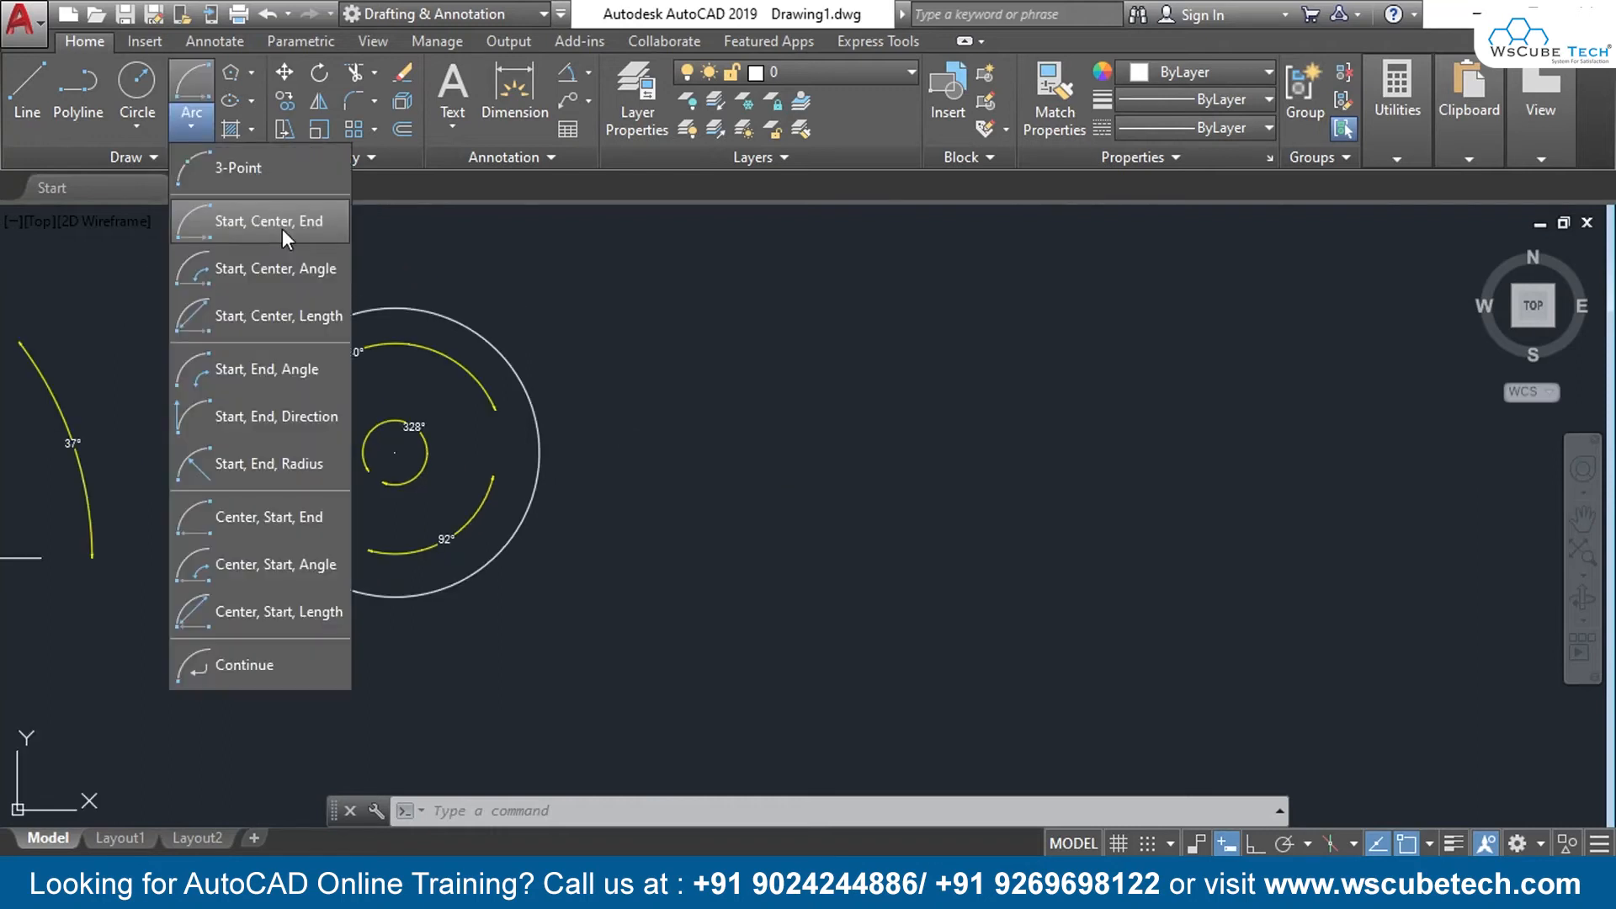
left_click(285, 275)
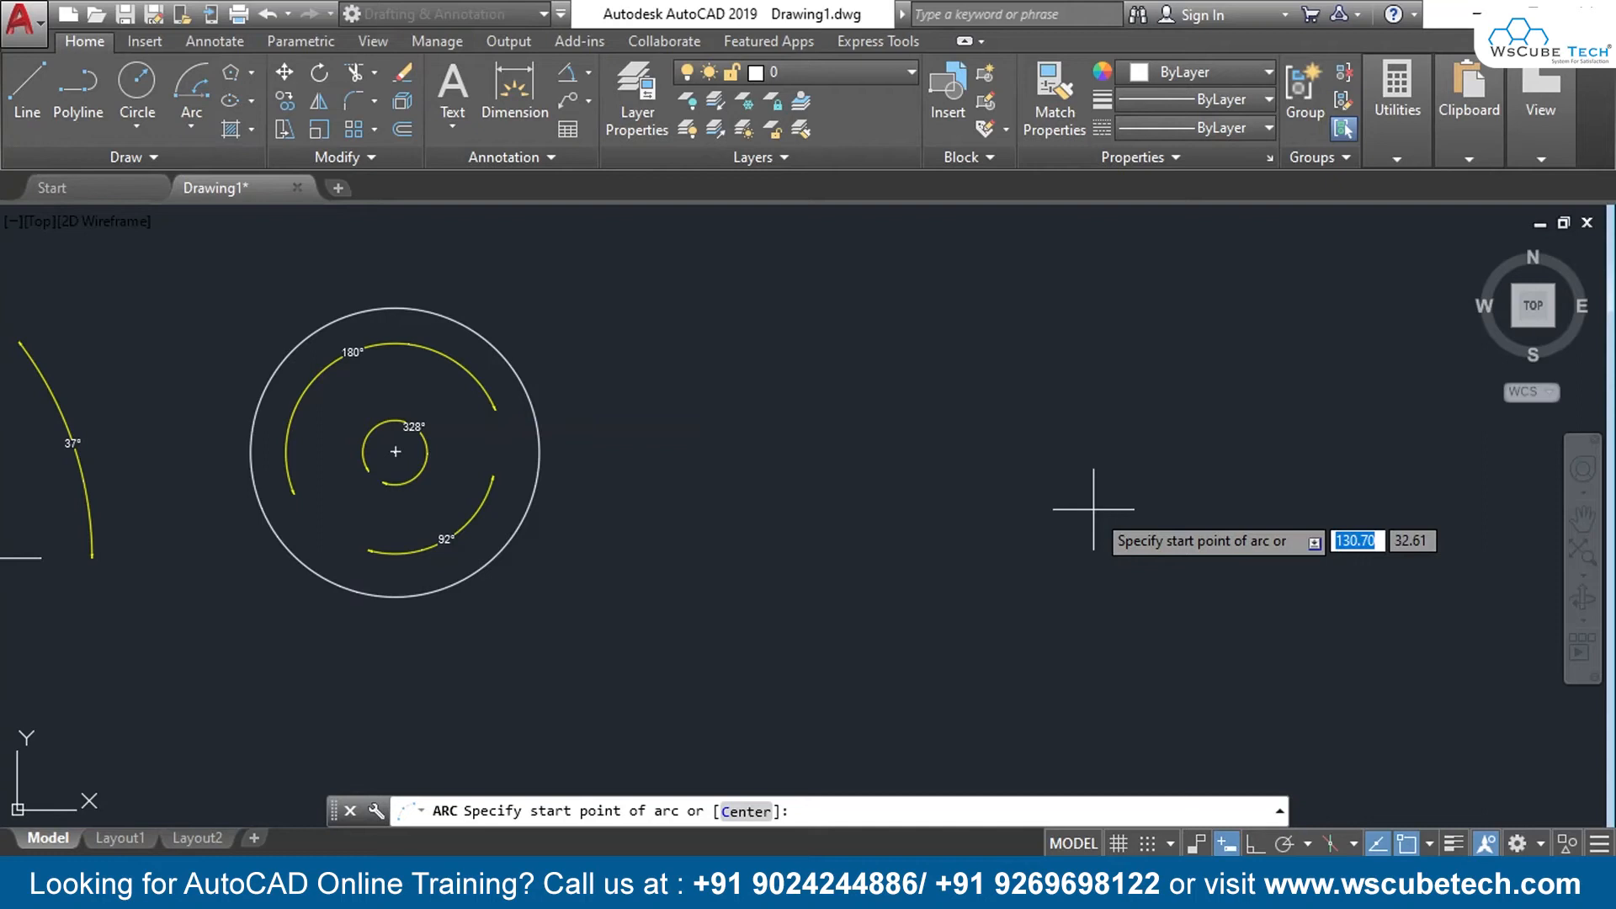
left_click(1093, 509)
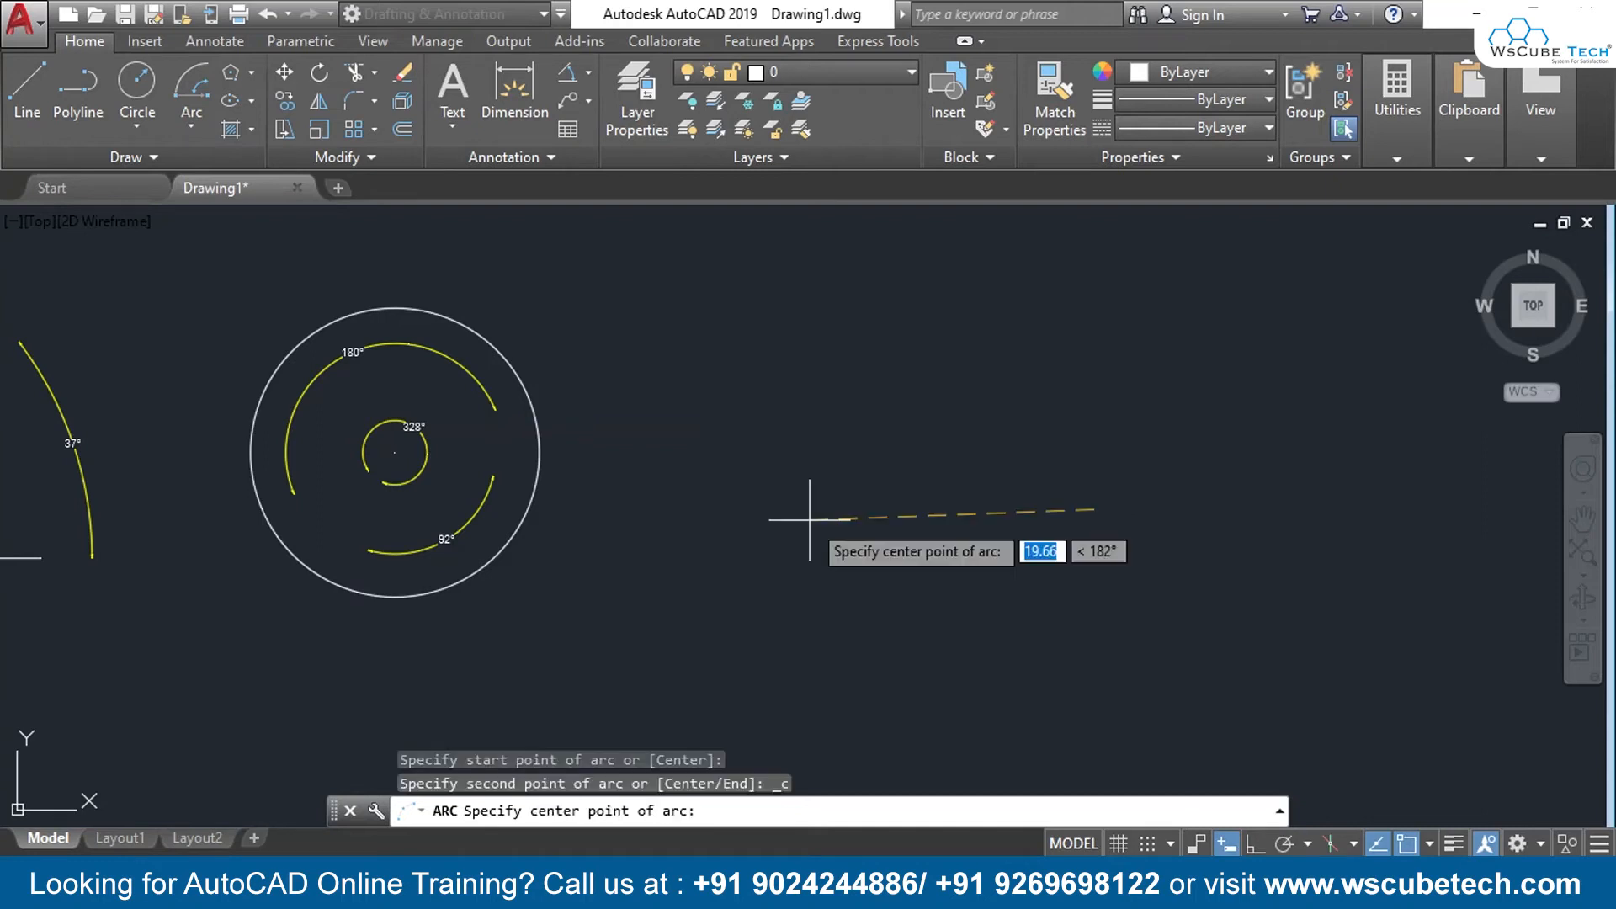
key("F8")
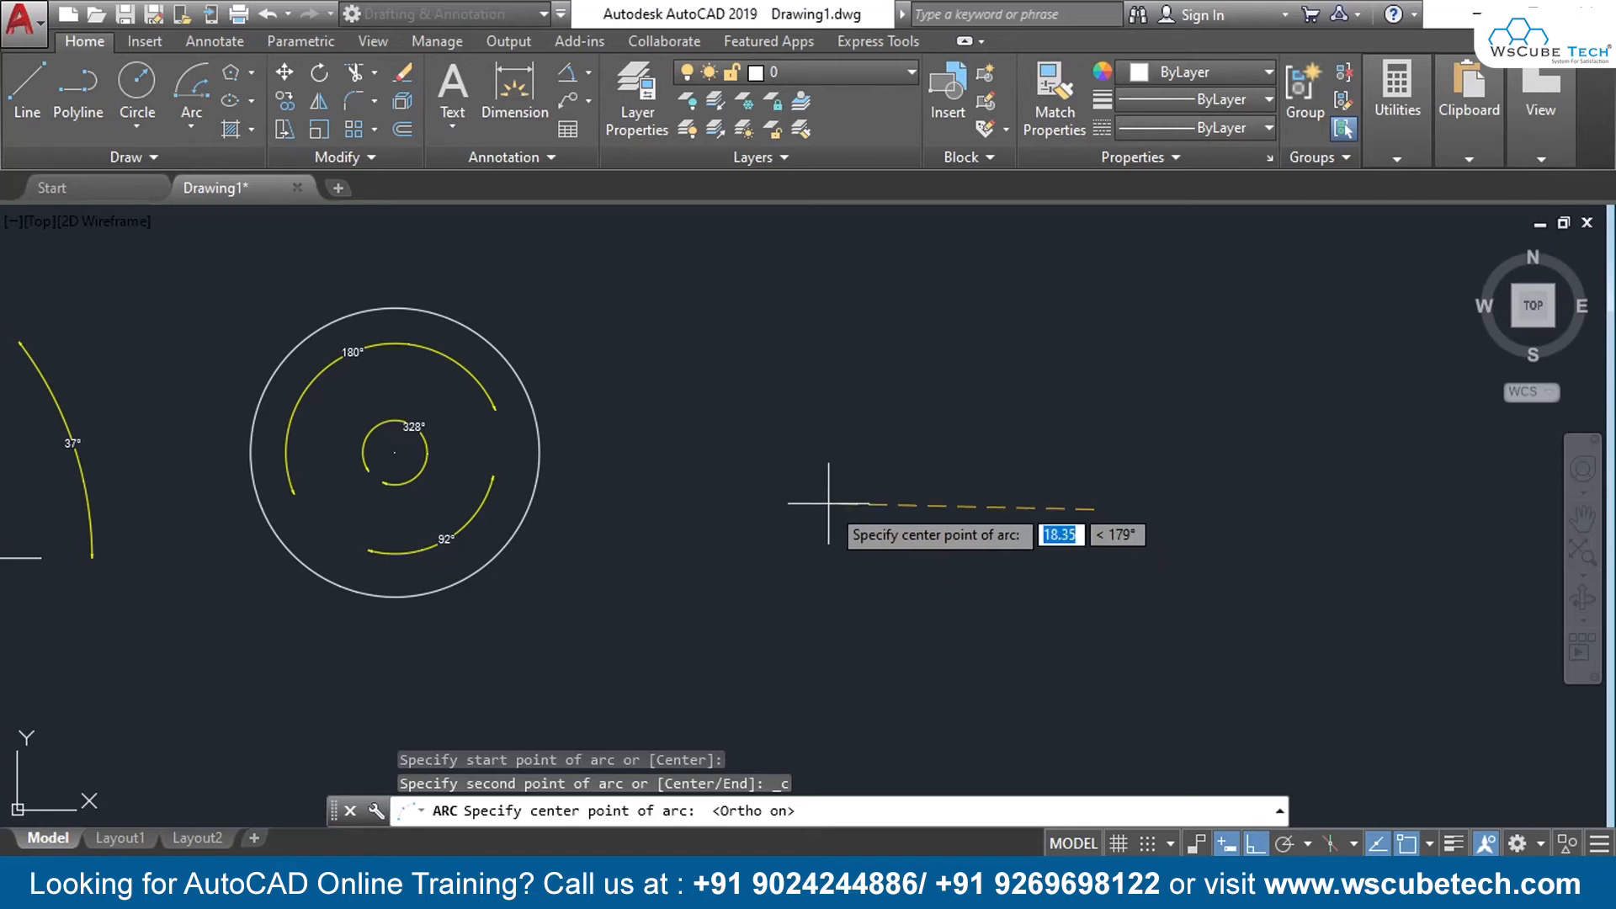
left_click(828, 503)
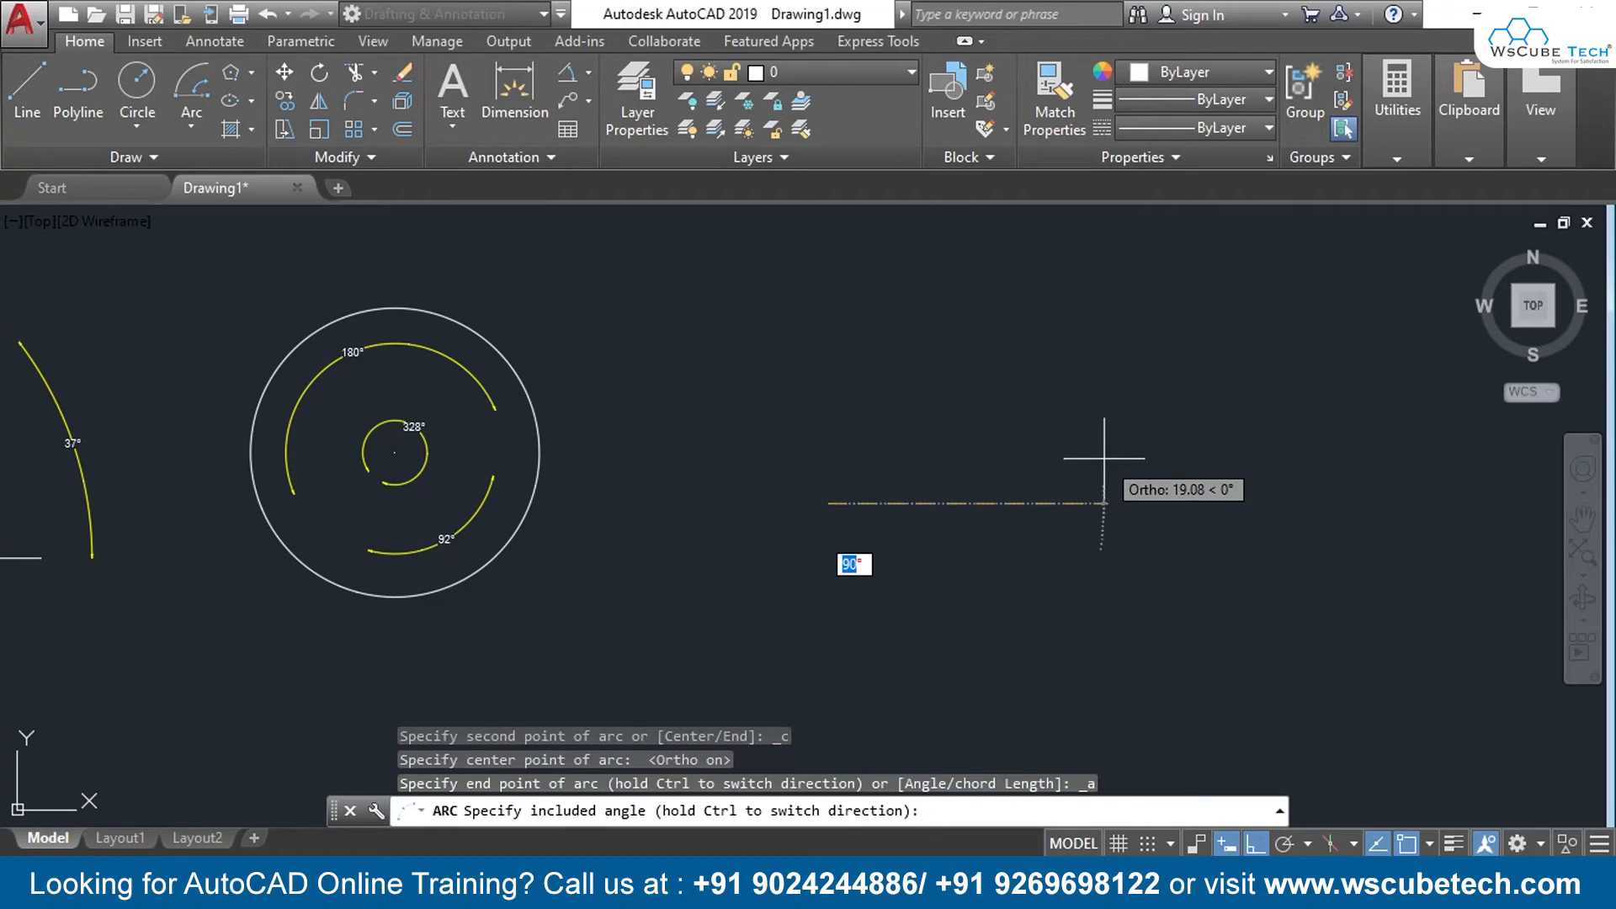
key("F8")
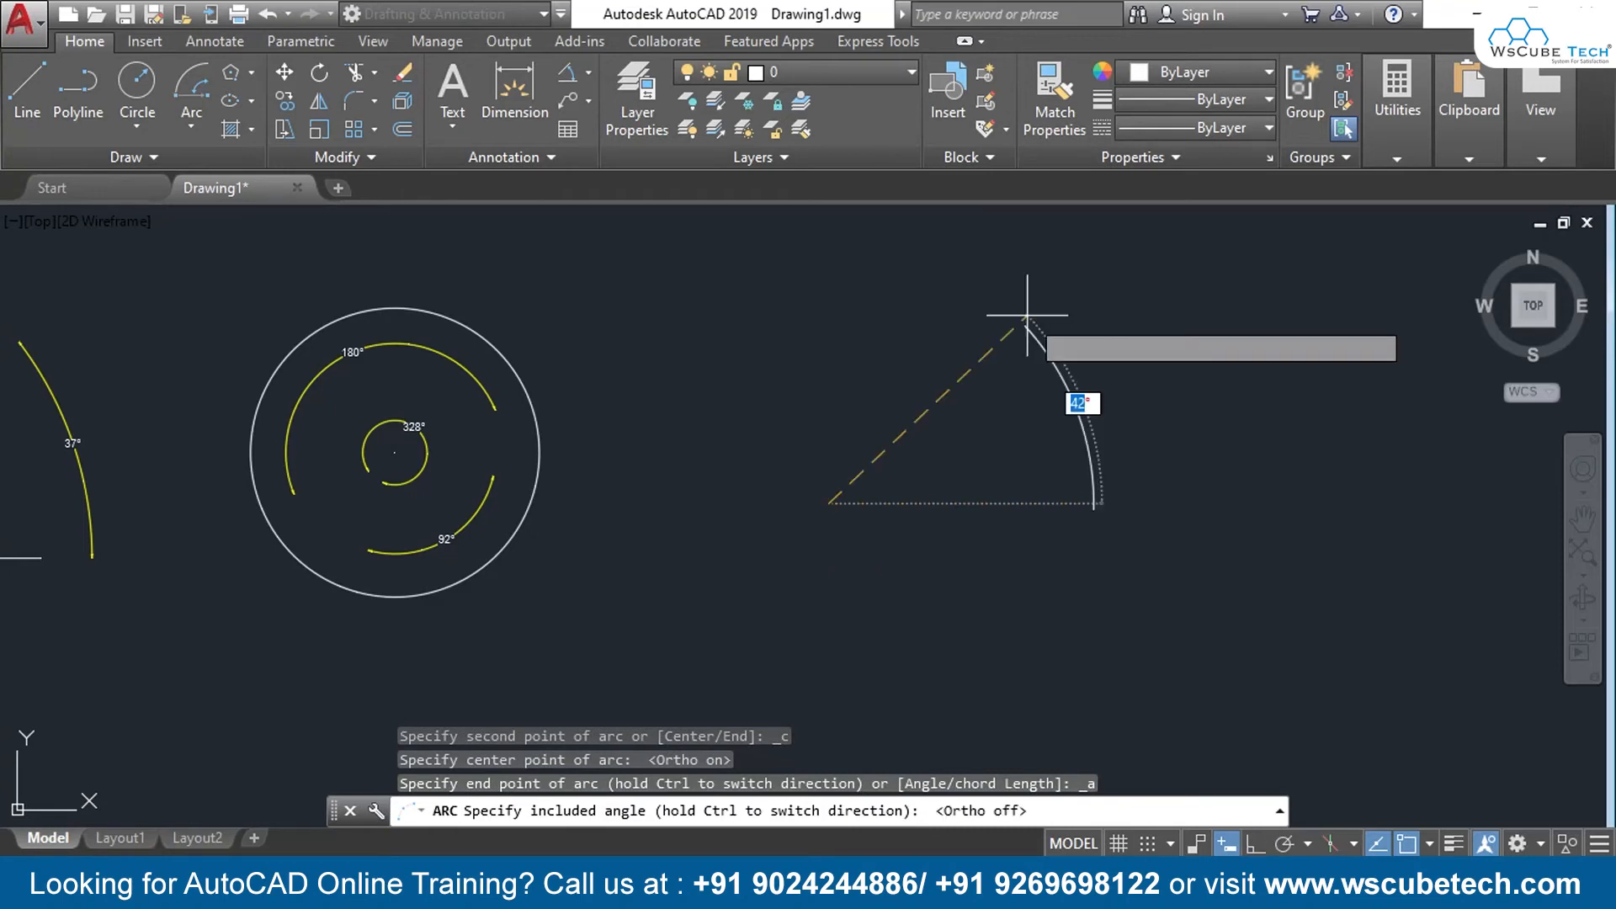
type("56")
key("Return")
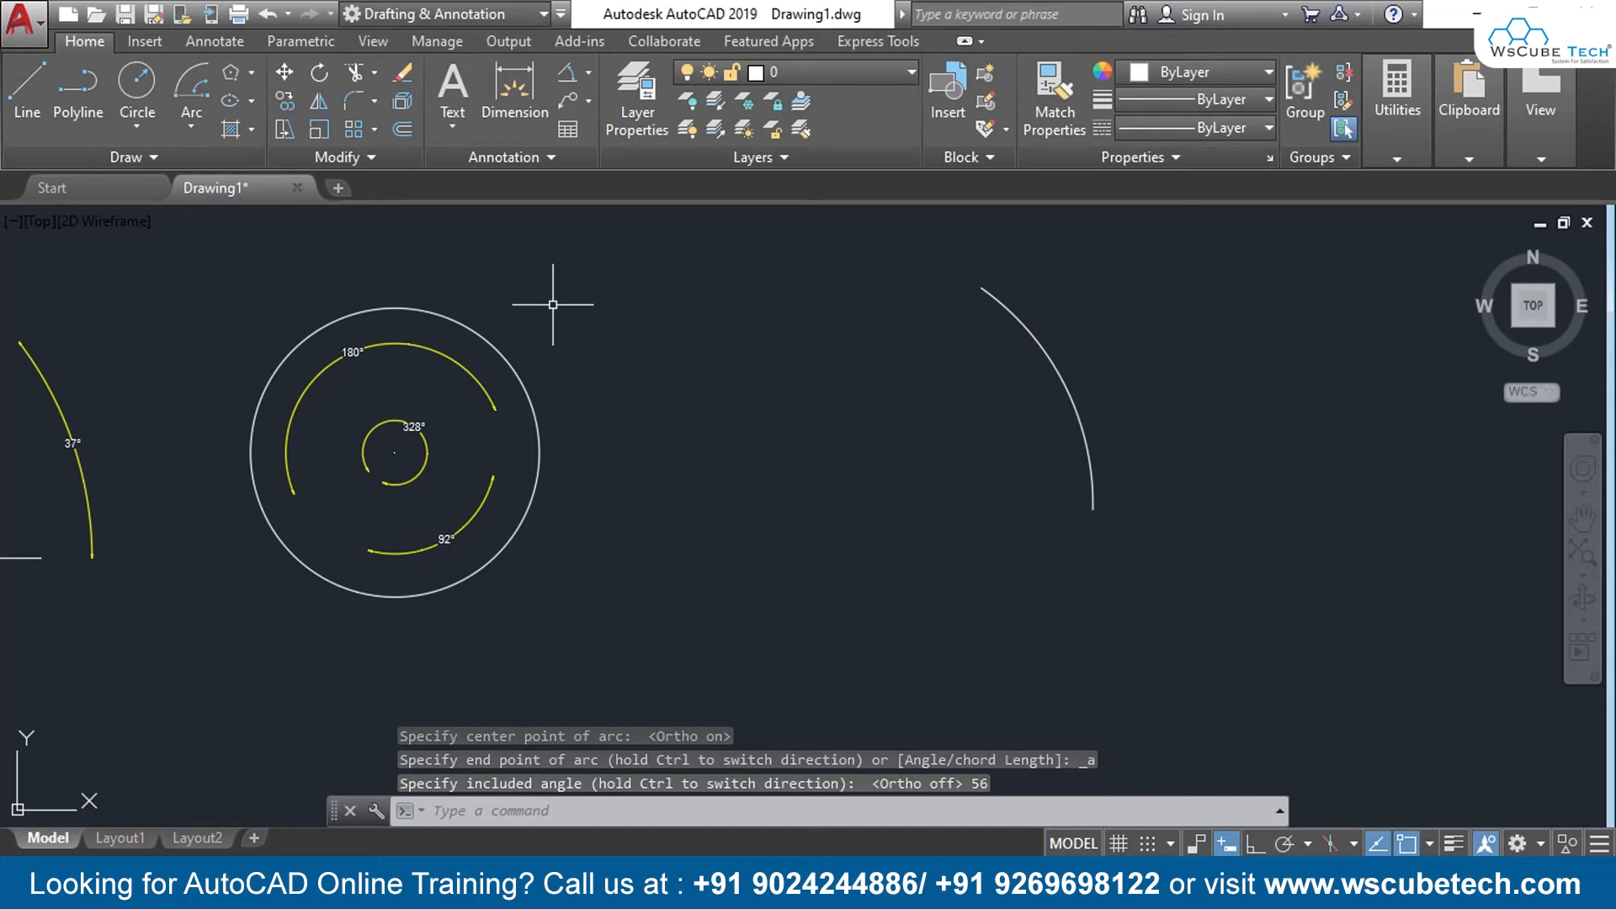
Step: Add an angular dimension to the new arc and place it outside the curve
left_click(568, 73)
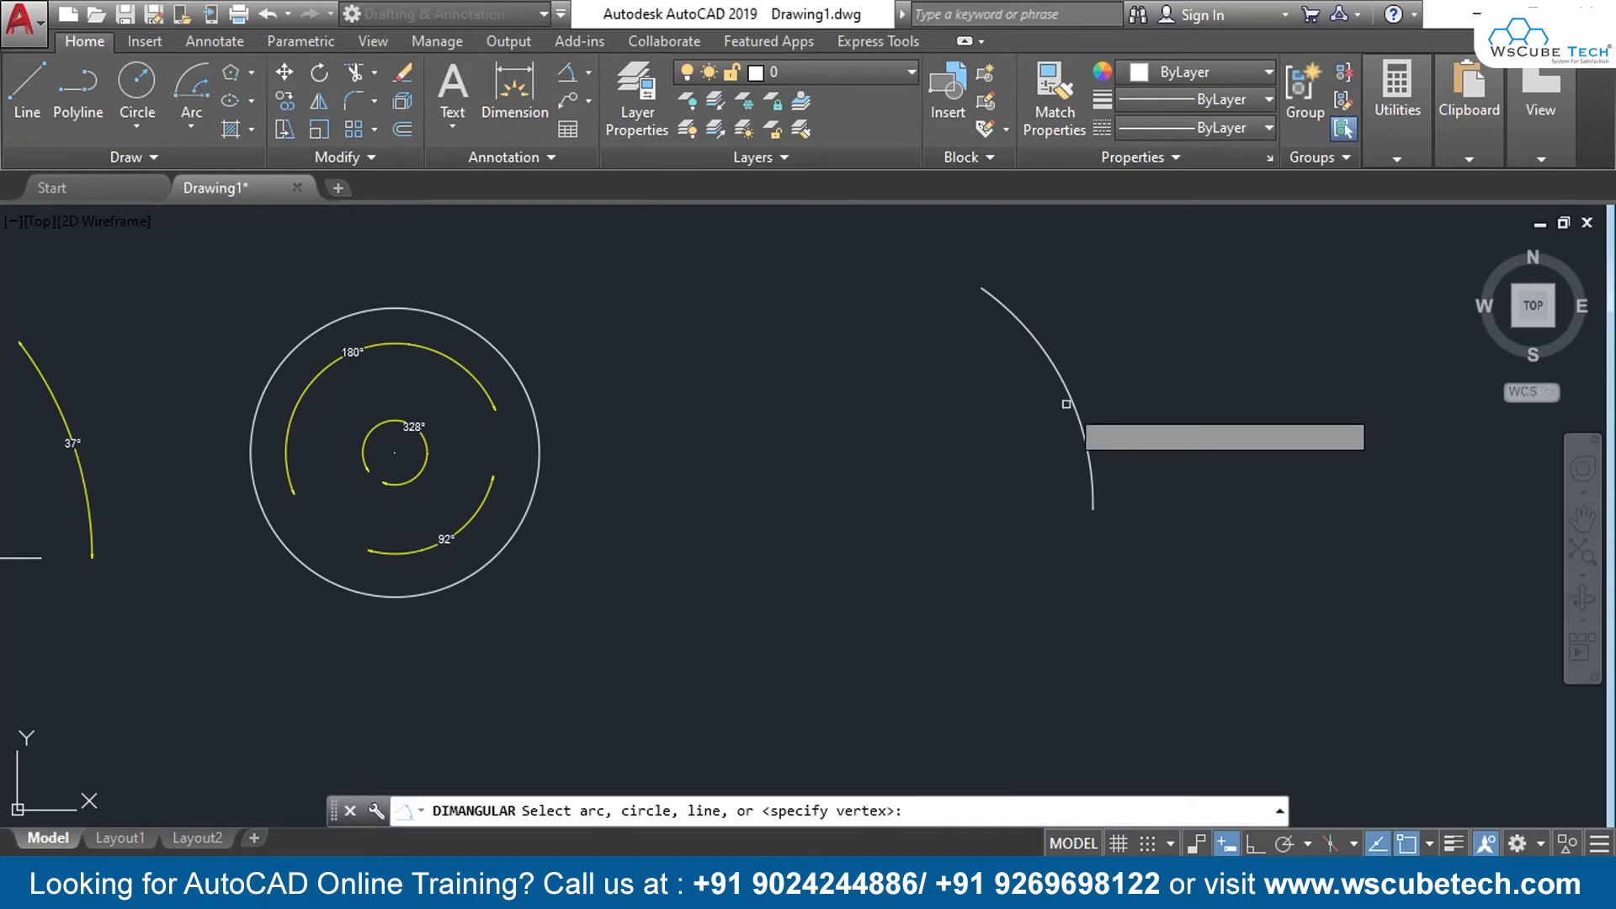
left_click(1066, 404)
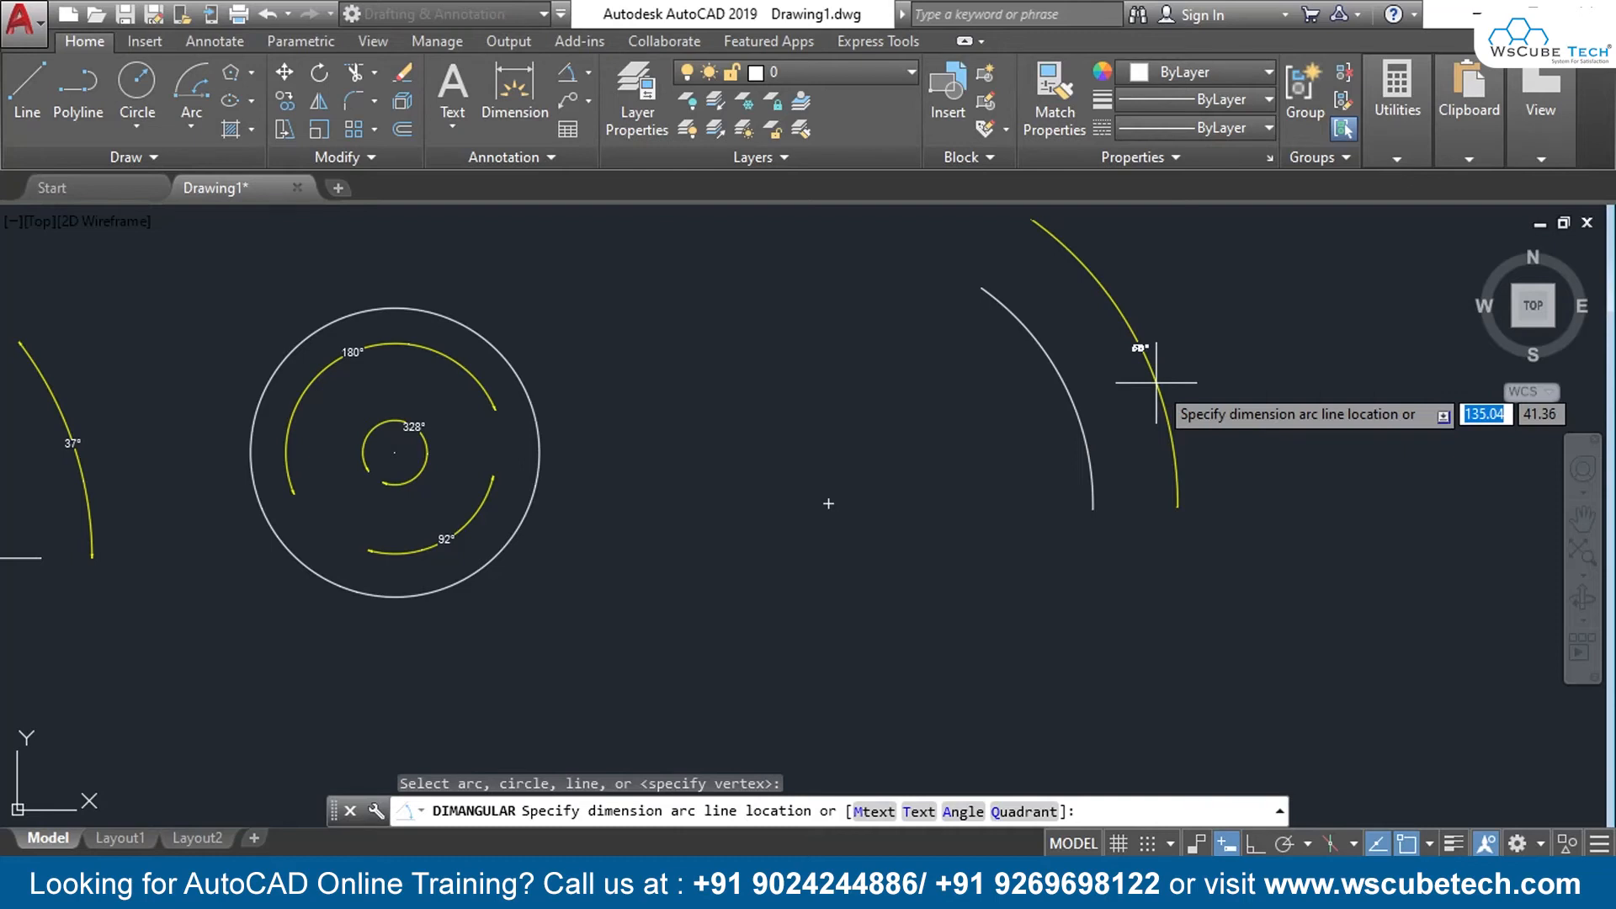
left_click(1156, 382)
scroll(1156, 382, "up", 2)
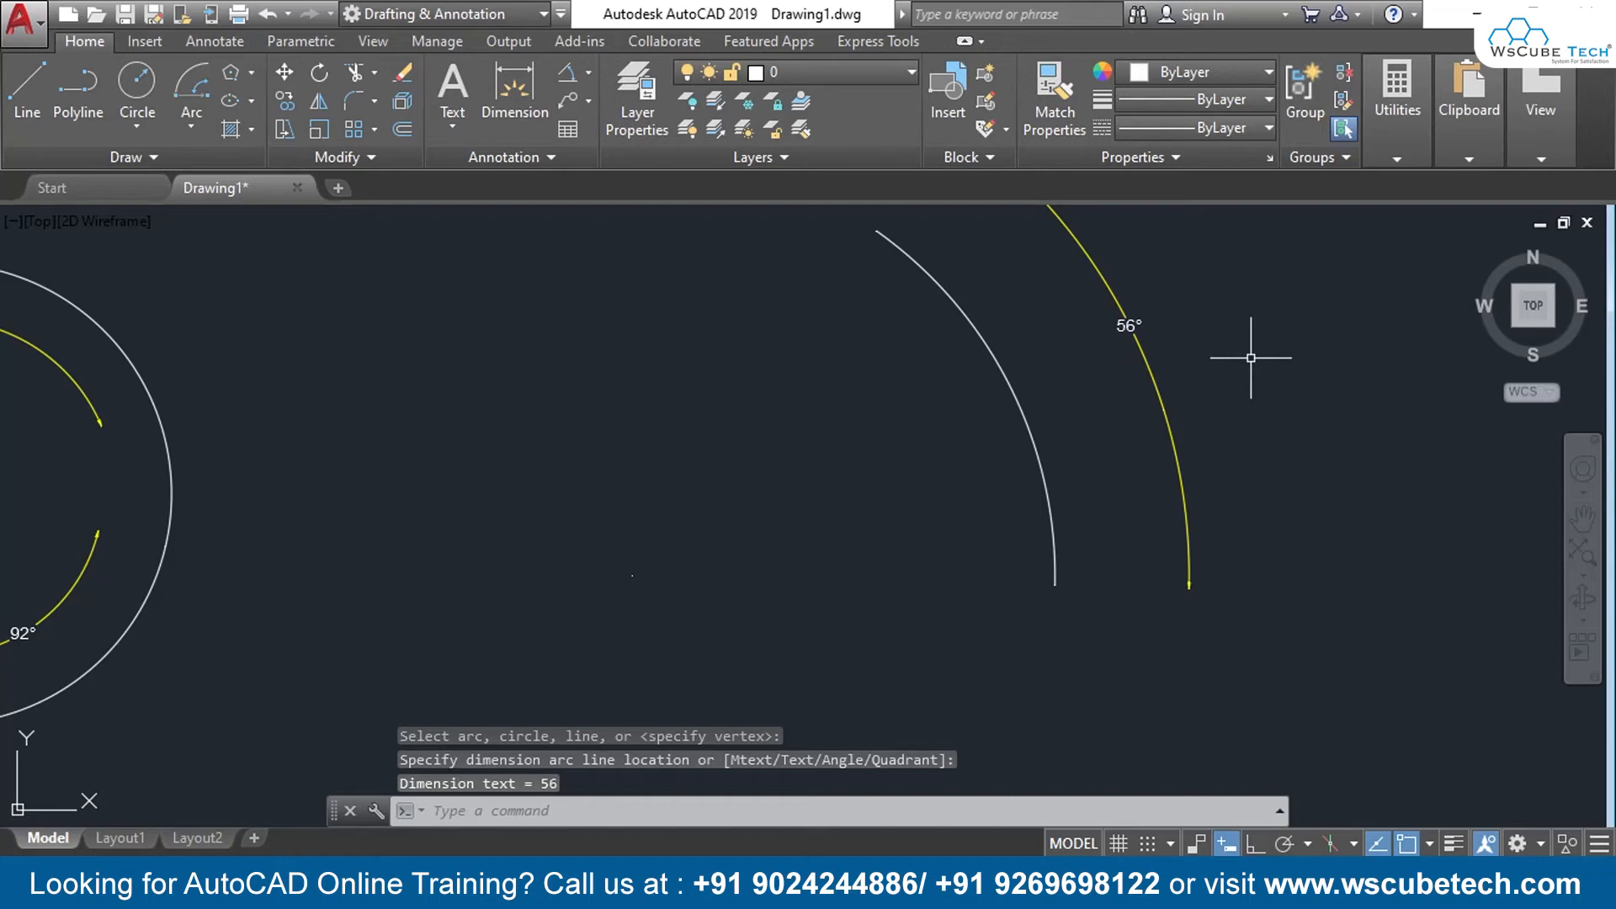
Step: Draw straight lines joining the arc's centre to its lower and upper endpoints to form a closed sector
scroll(1070, 564, "down", 2)
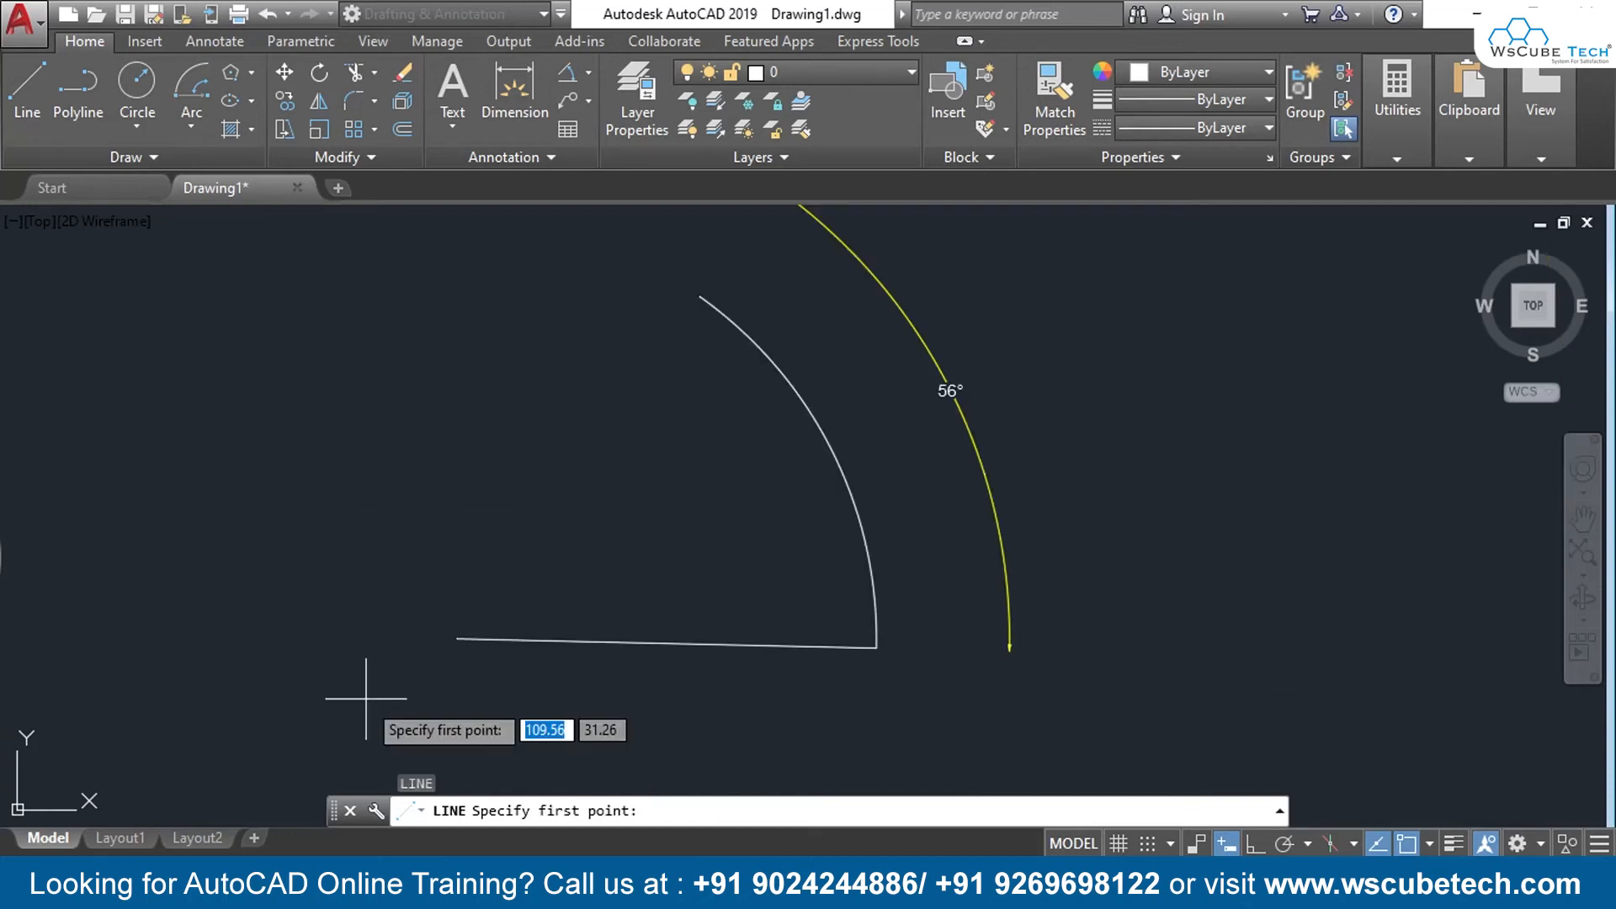
left_click(456, 639)
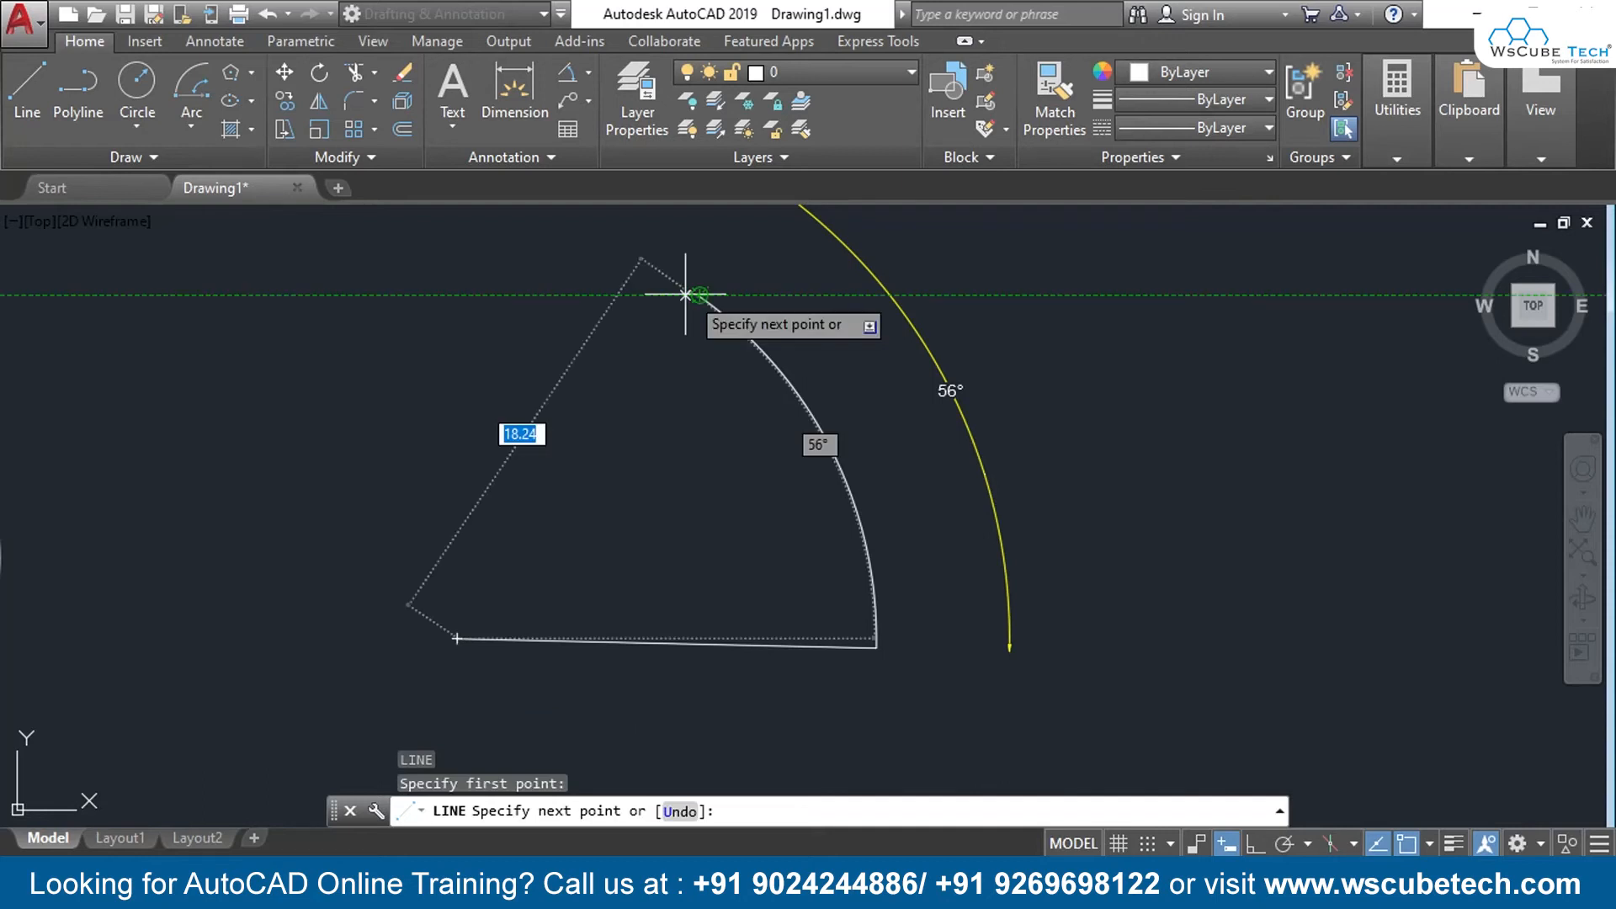
left_click(686, 294)
key("Return")
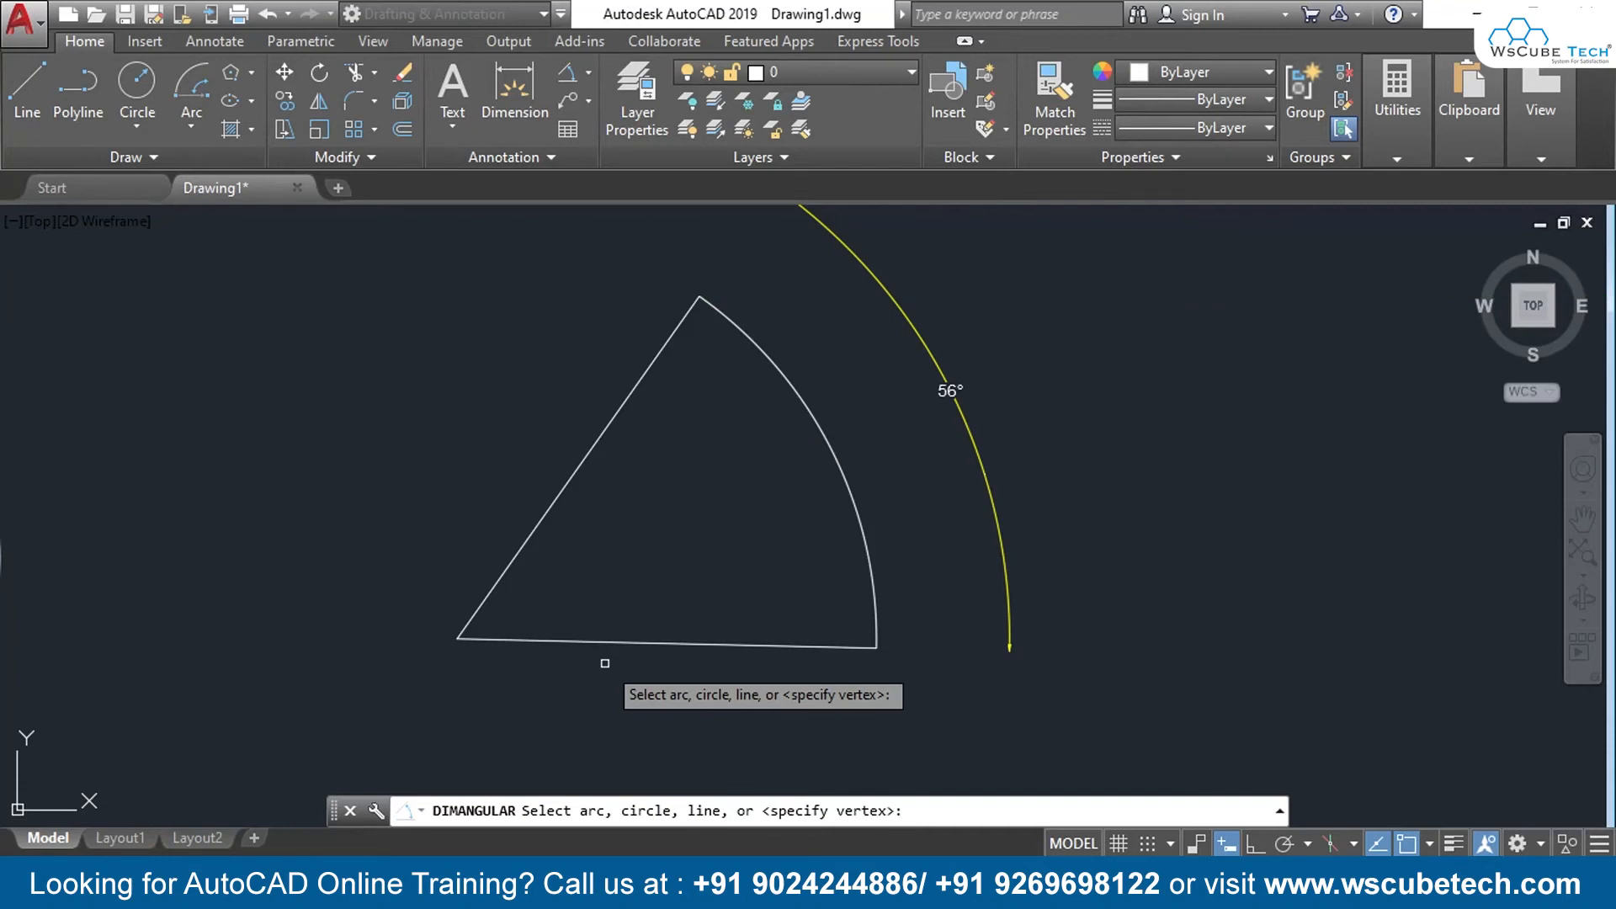
Step: Add two angular dimensions between the sector's straight lines, one inside the sector and one in the opposite quadrant beyond the vertex
left_click(589, 642)
left_click(545, 513)
left_click(672, 526)
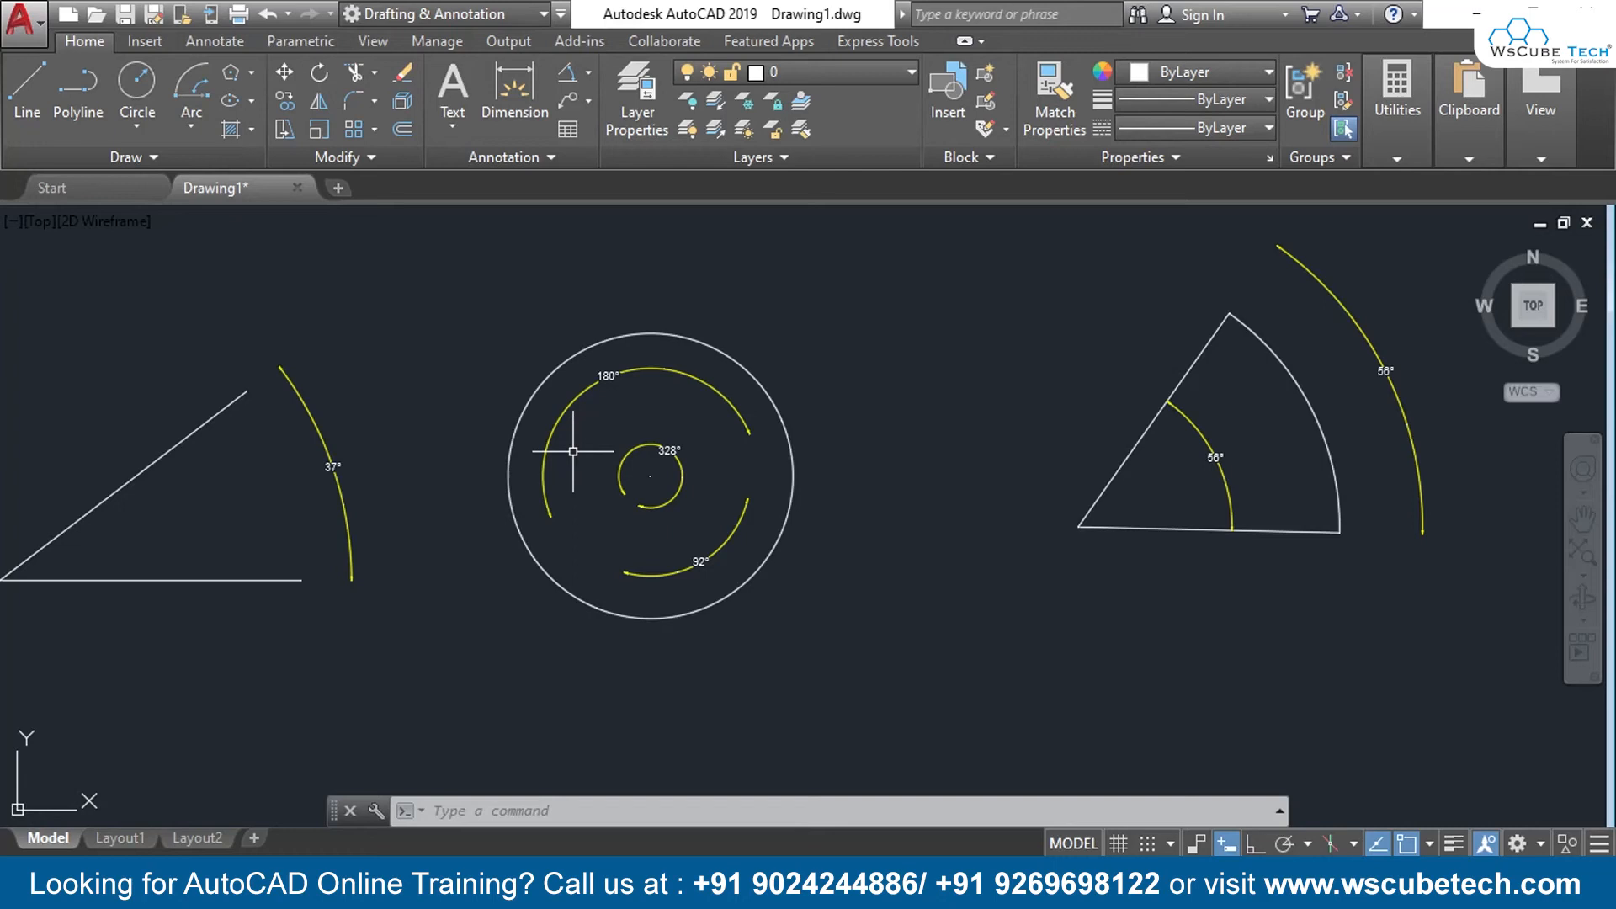
key("Return")
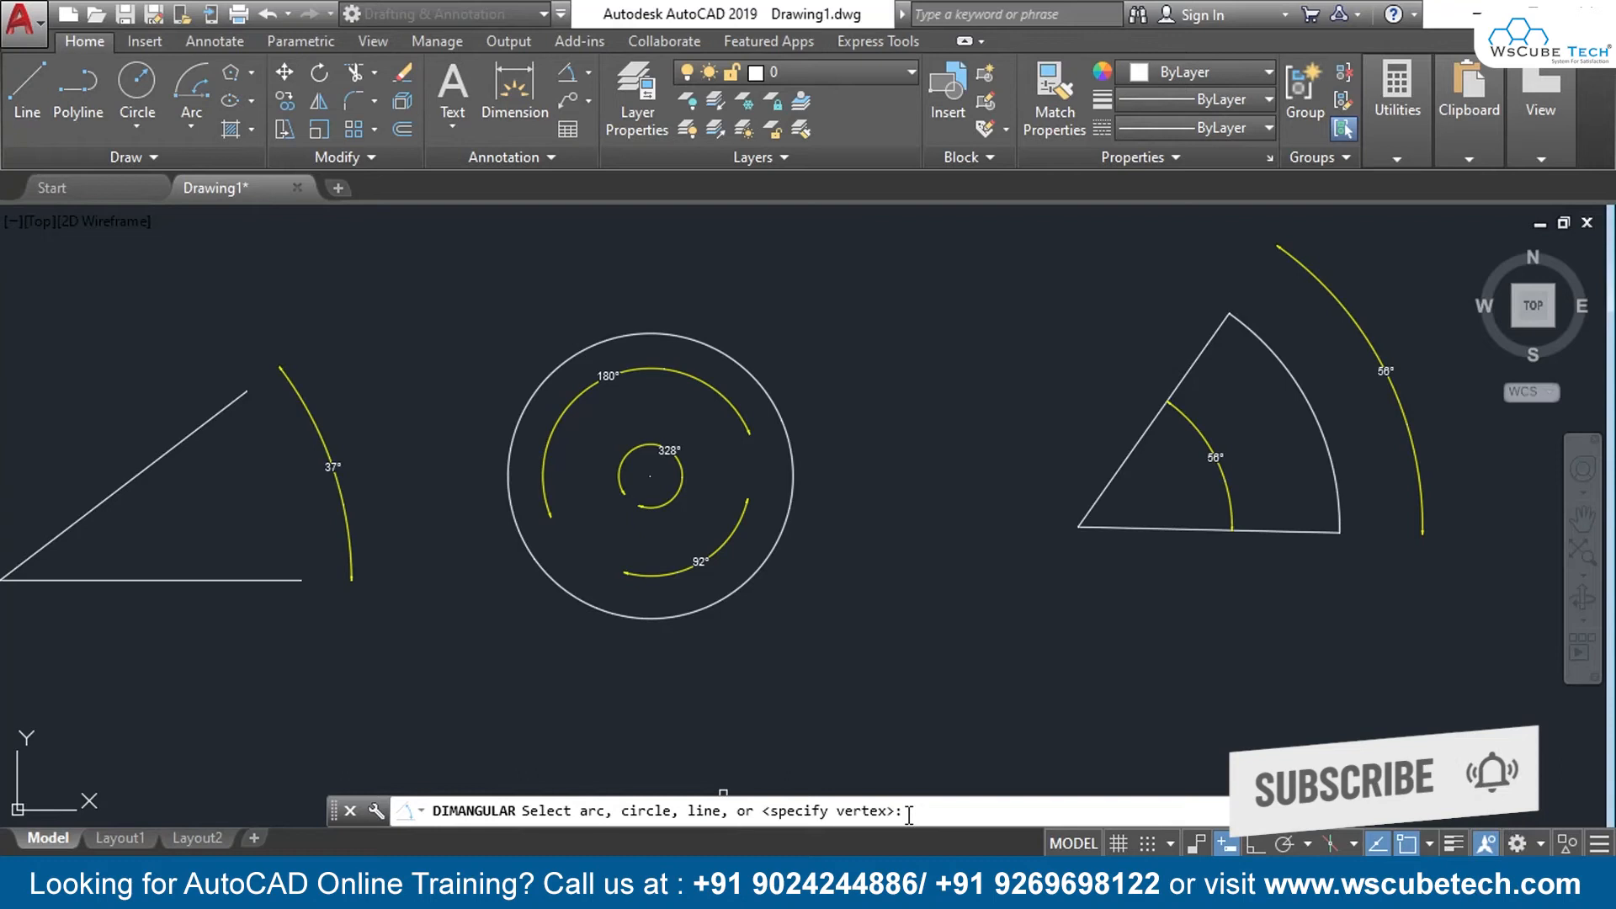
left_click(1112, 480)
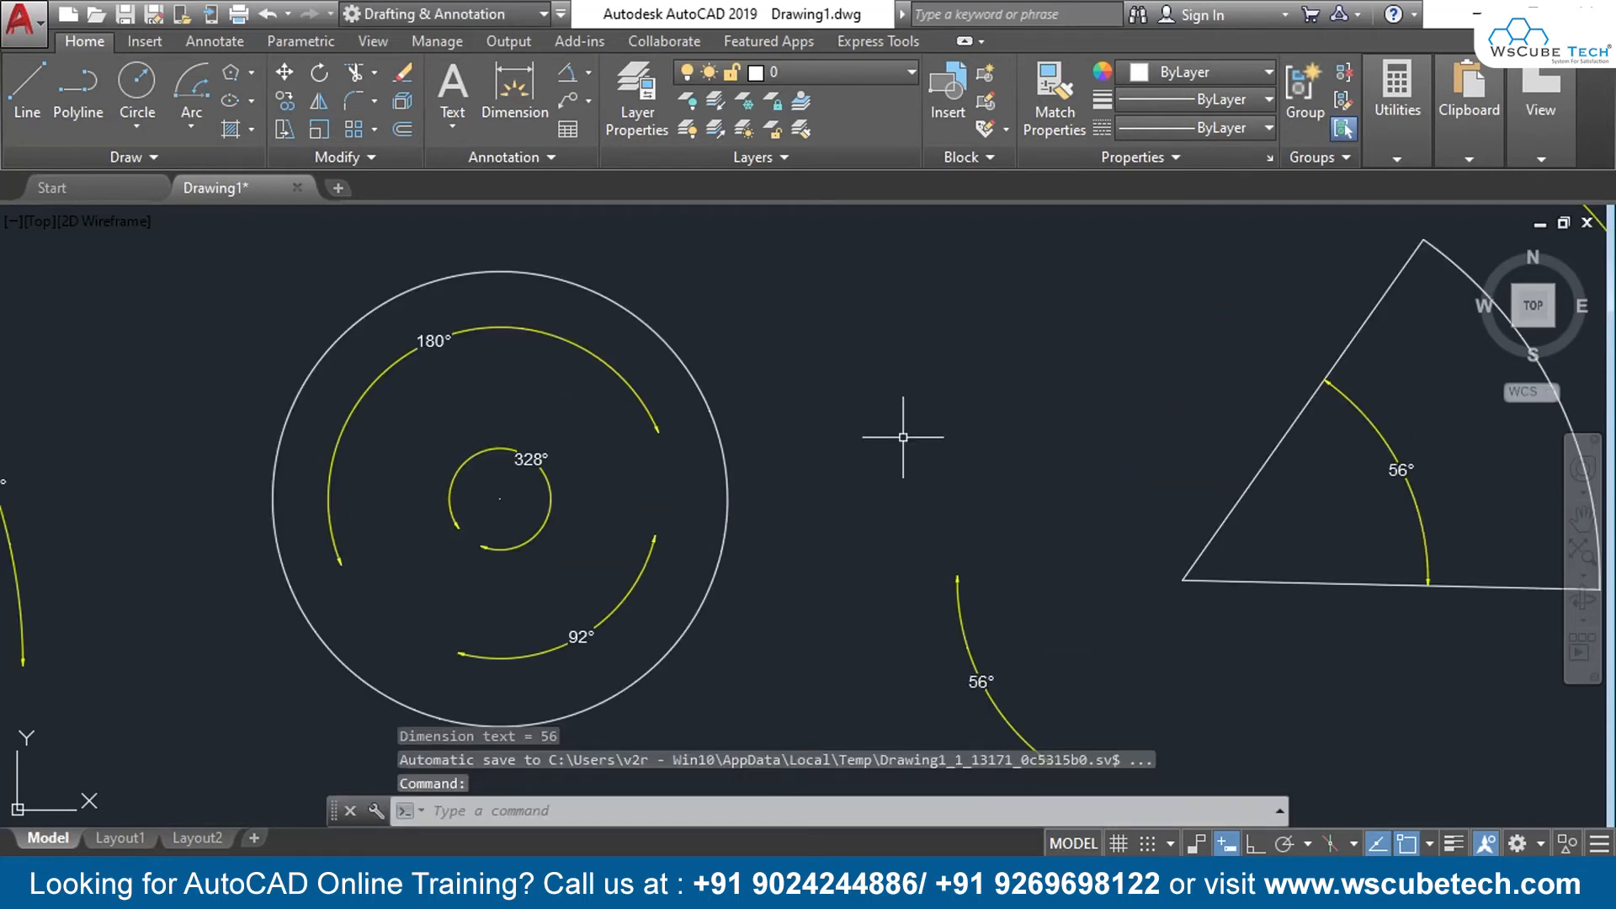
Step: Try an angular dimension between the sector's straight lines with the Quadrant option locked to the quadrant opposite the sector
scroll(730, 430, "down", 2)
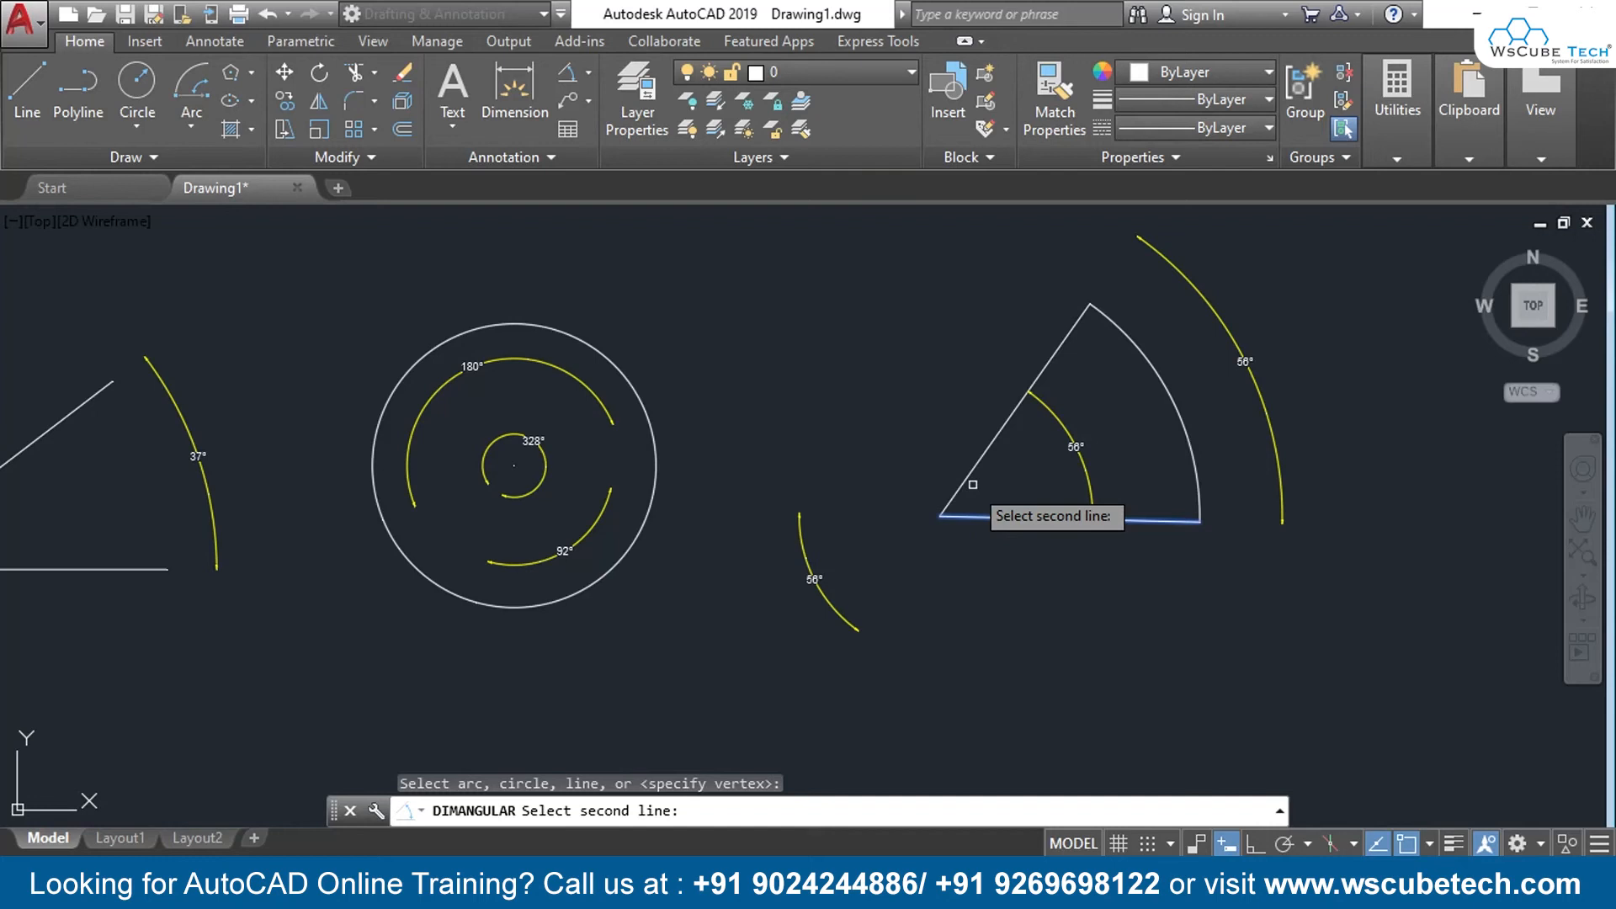
left_click(973, 484)
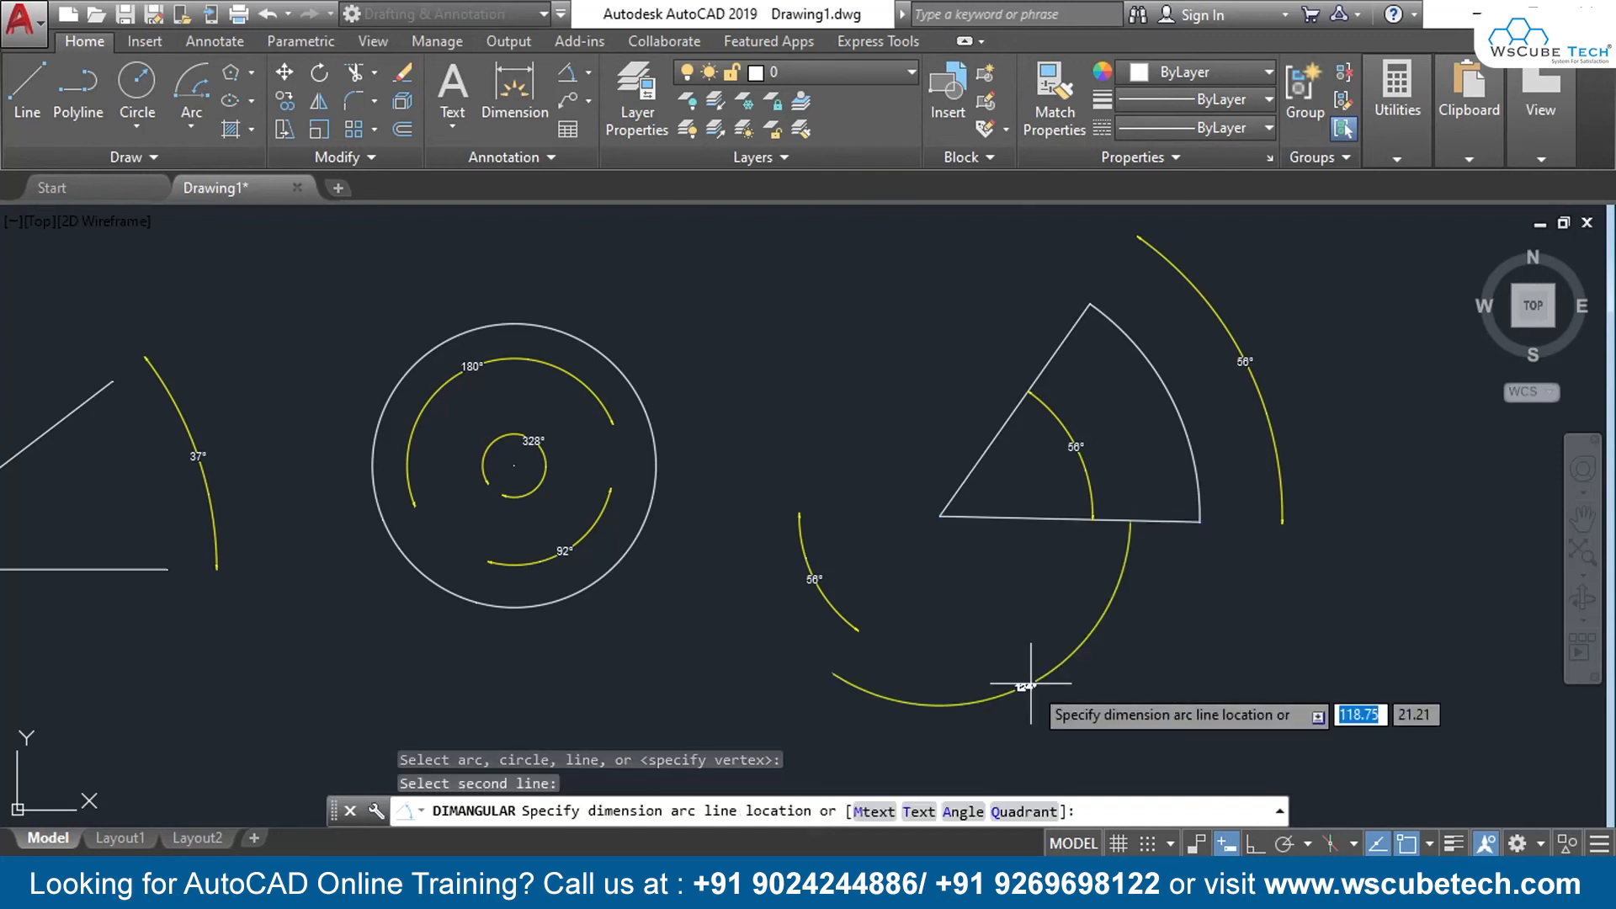
type("q")
key("Return")
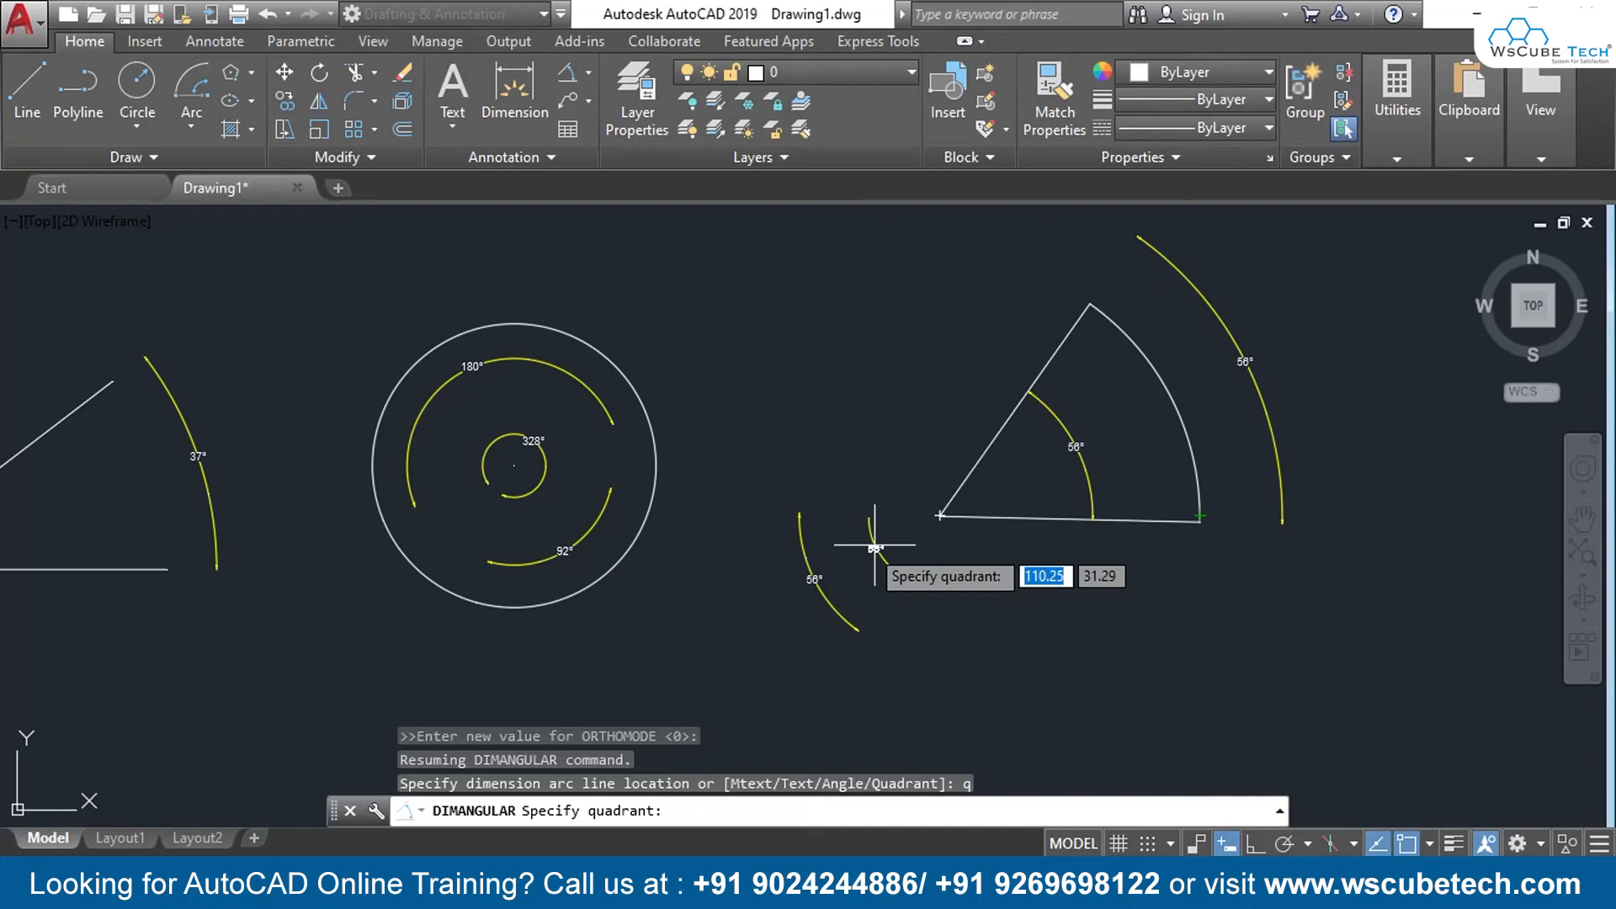
left_click(874, 547)
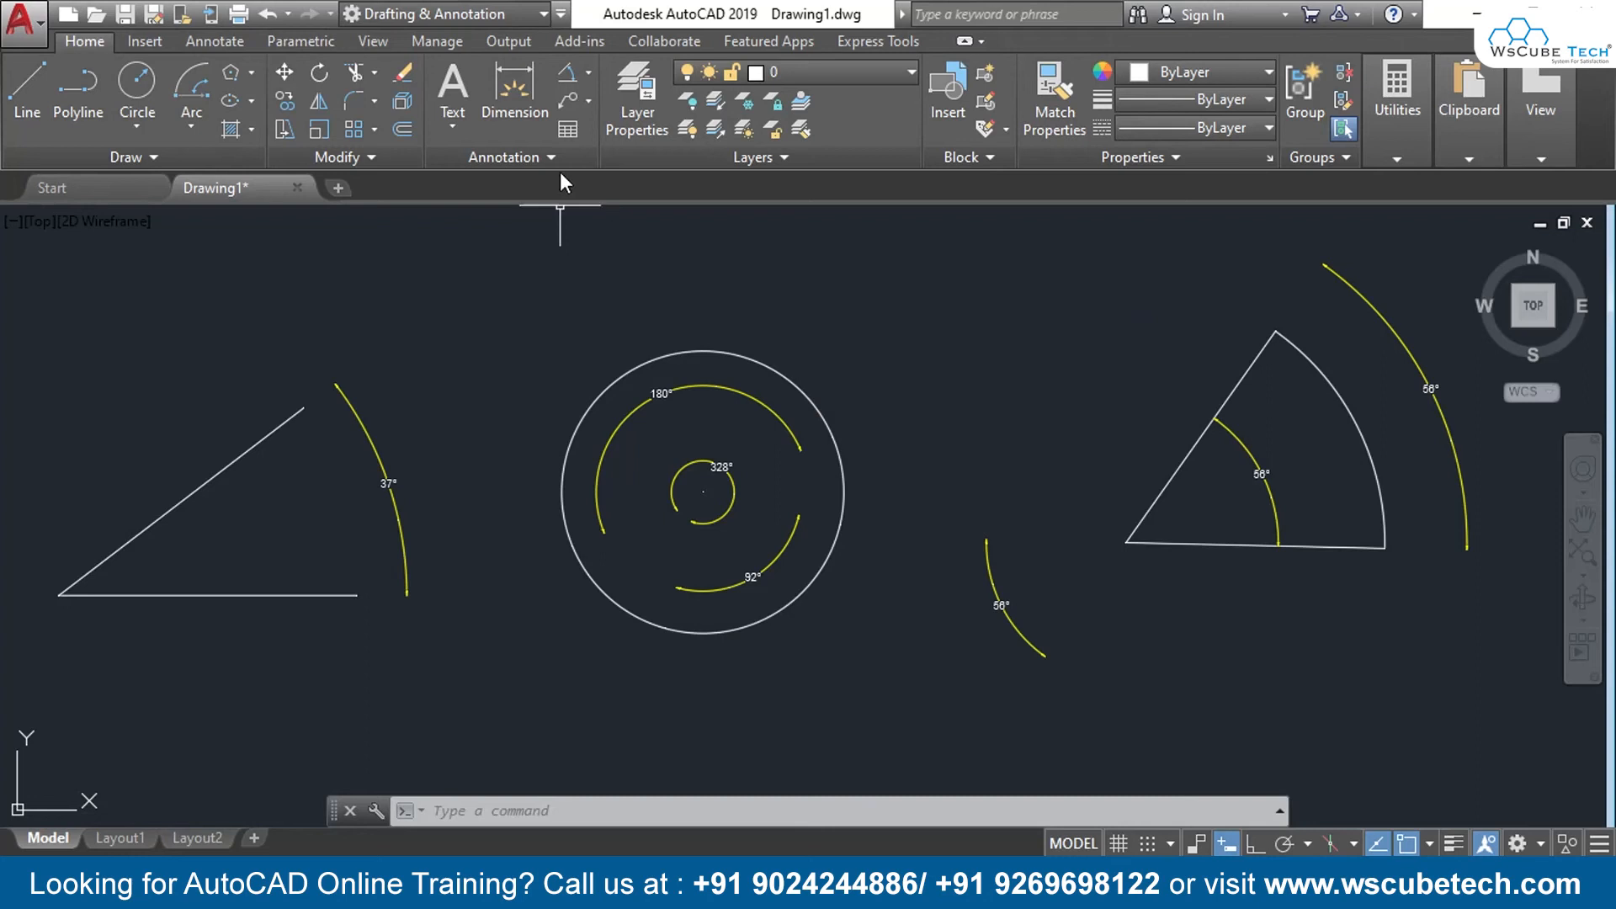
Step: Add an angular dimension between the circle's right side and lower left, locking its quadrant below the circle and placing it outside the lower right
left_click(568, 74)
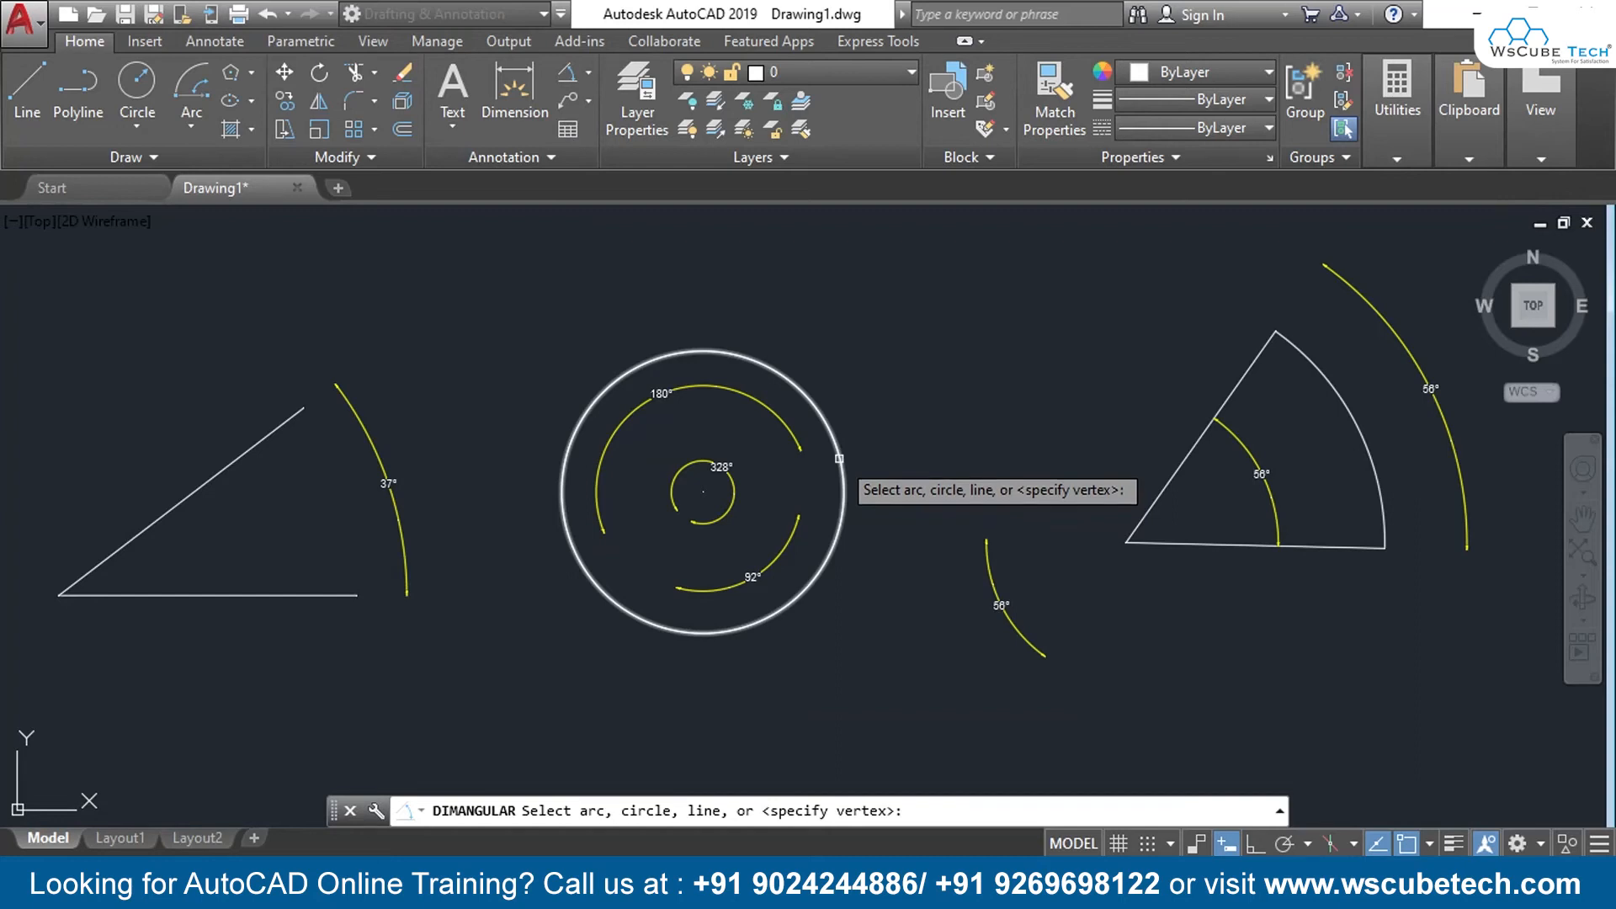
left_click(839, 459)
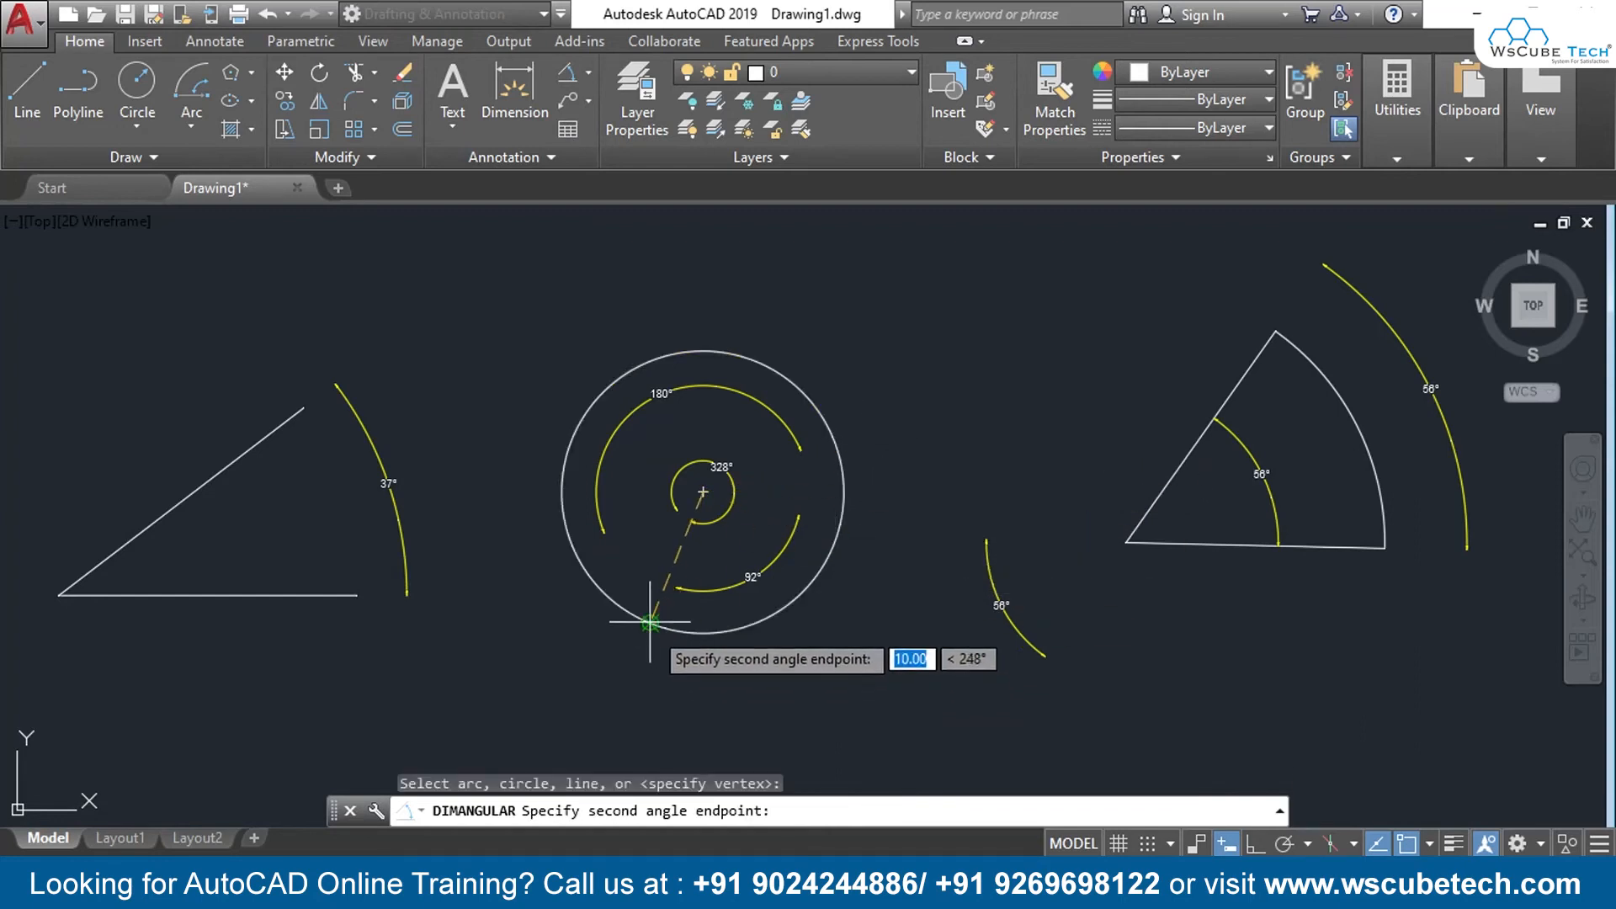
left_click(649, 622)
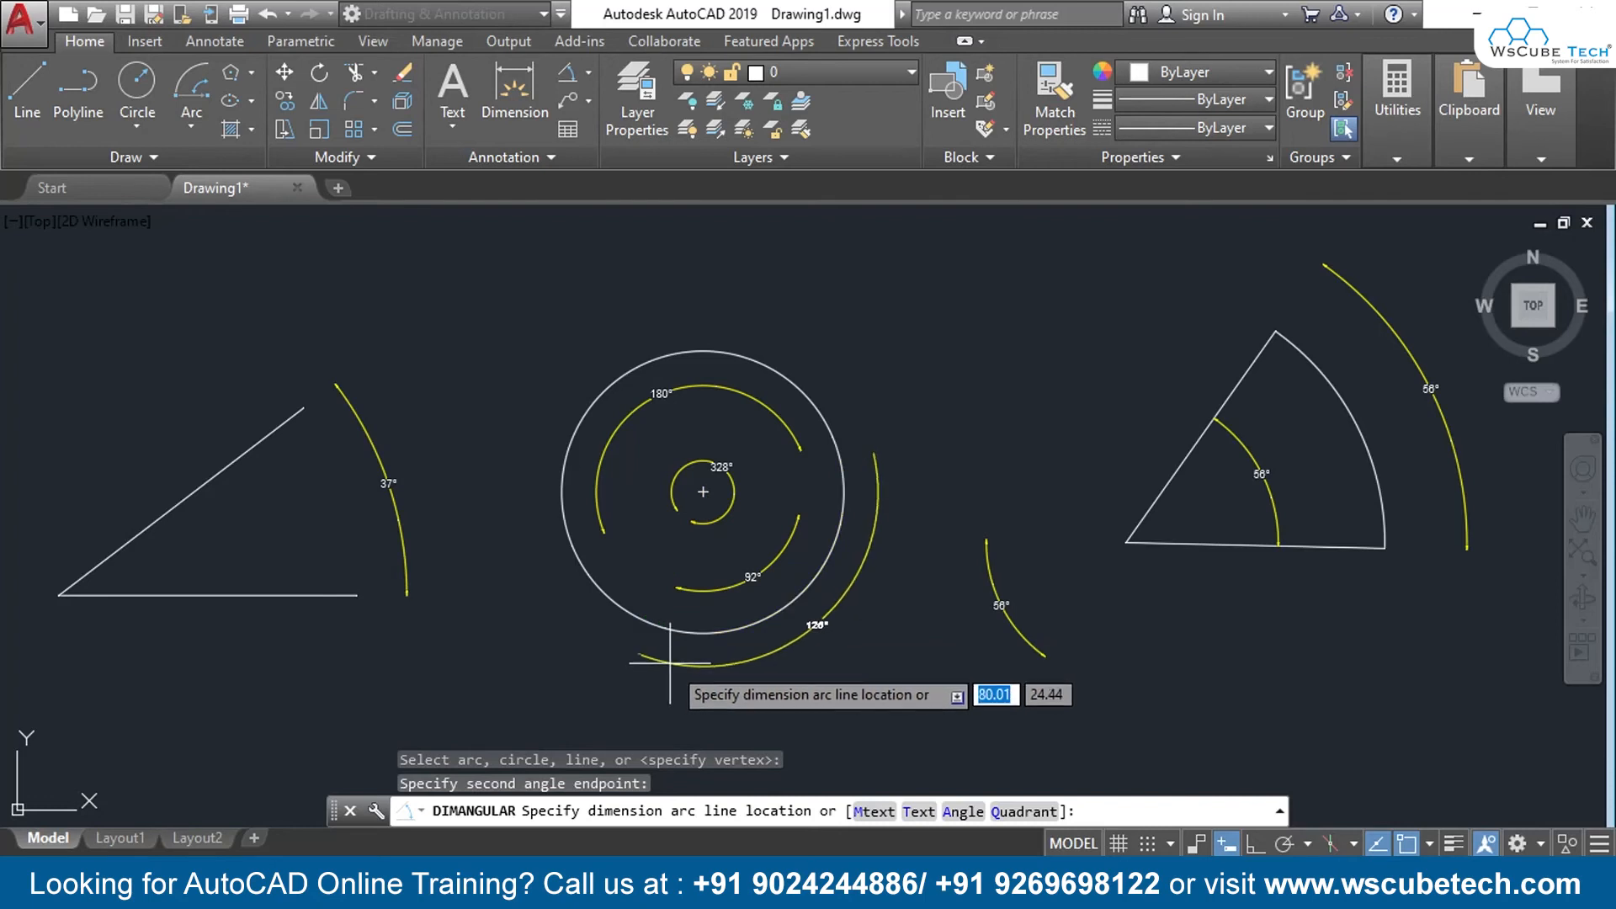
key("F8")
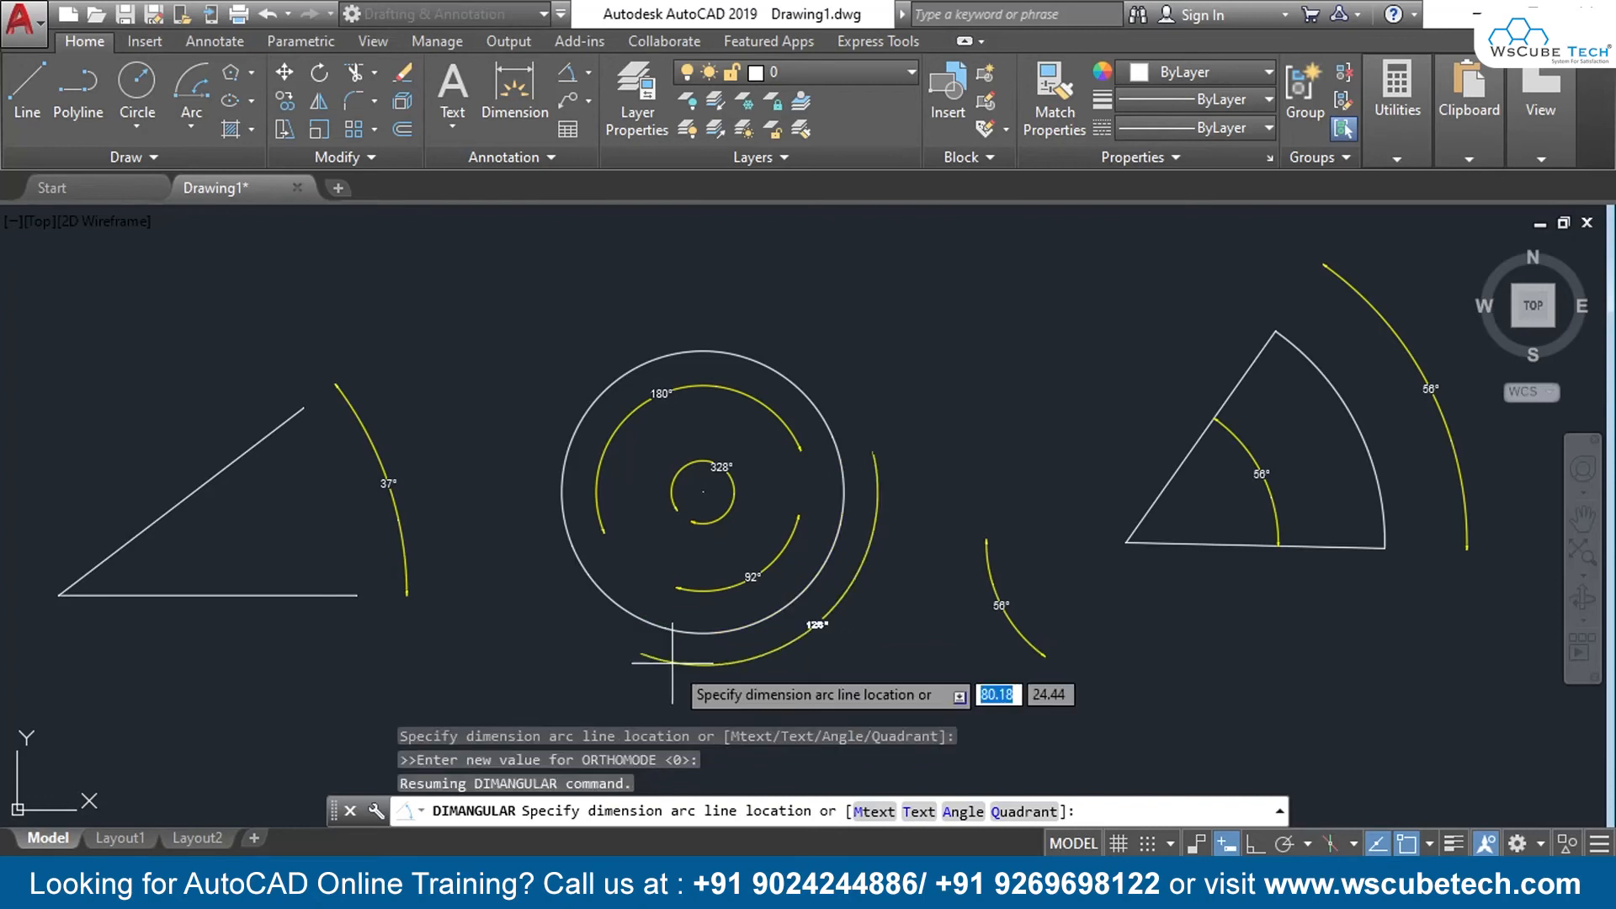
type("q")
key("Return")
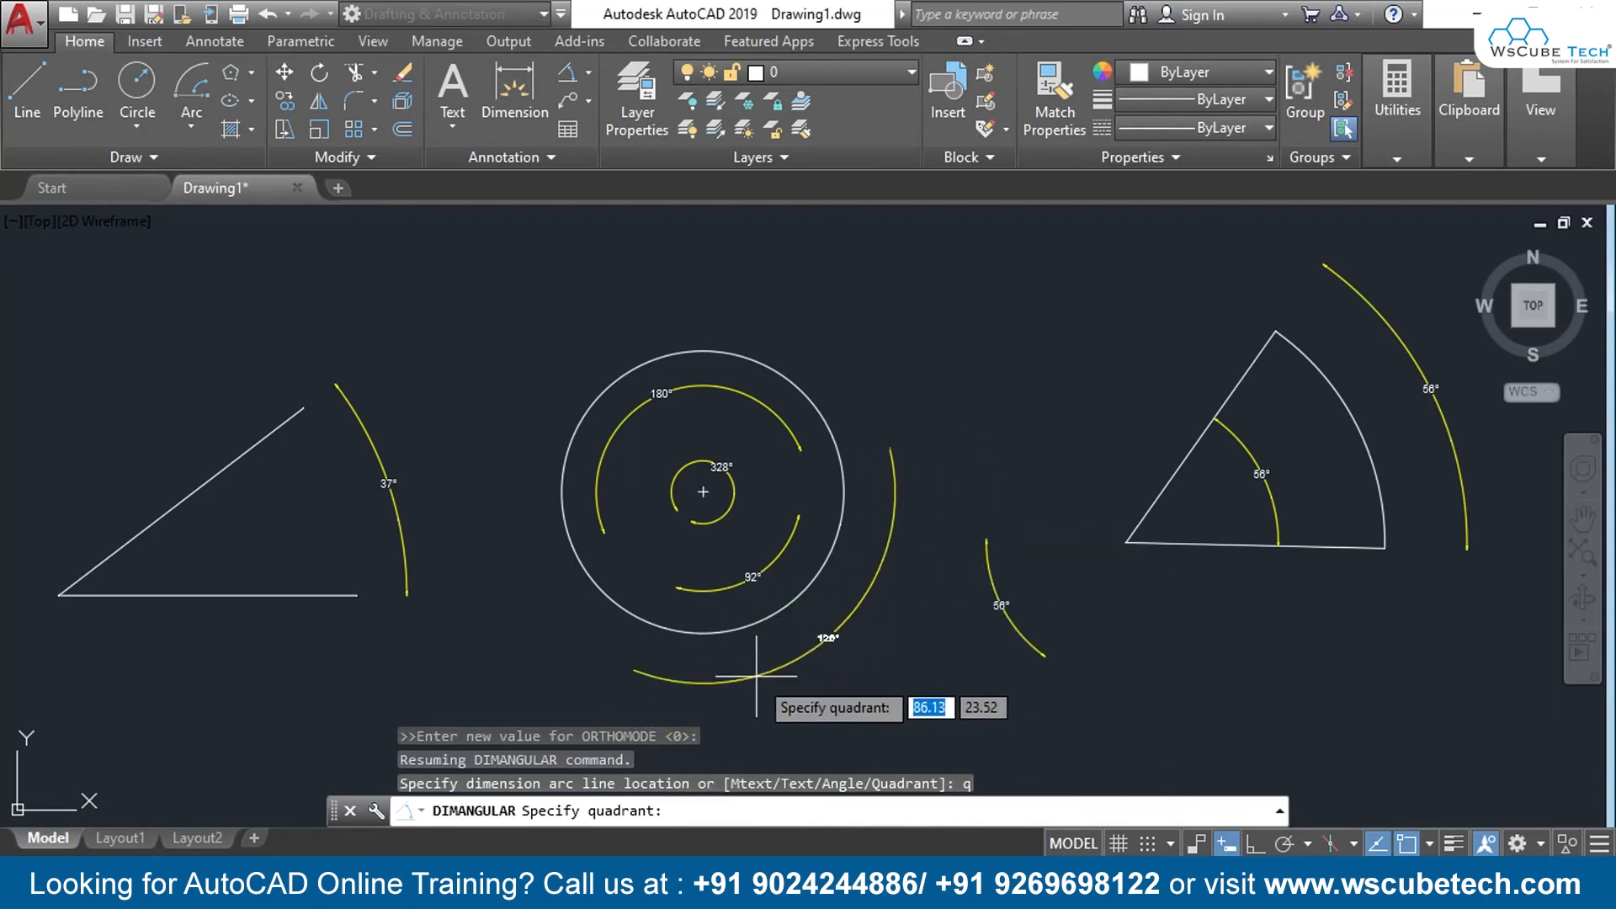
left_click(679, 684)
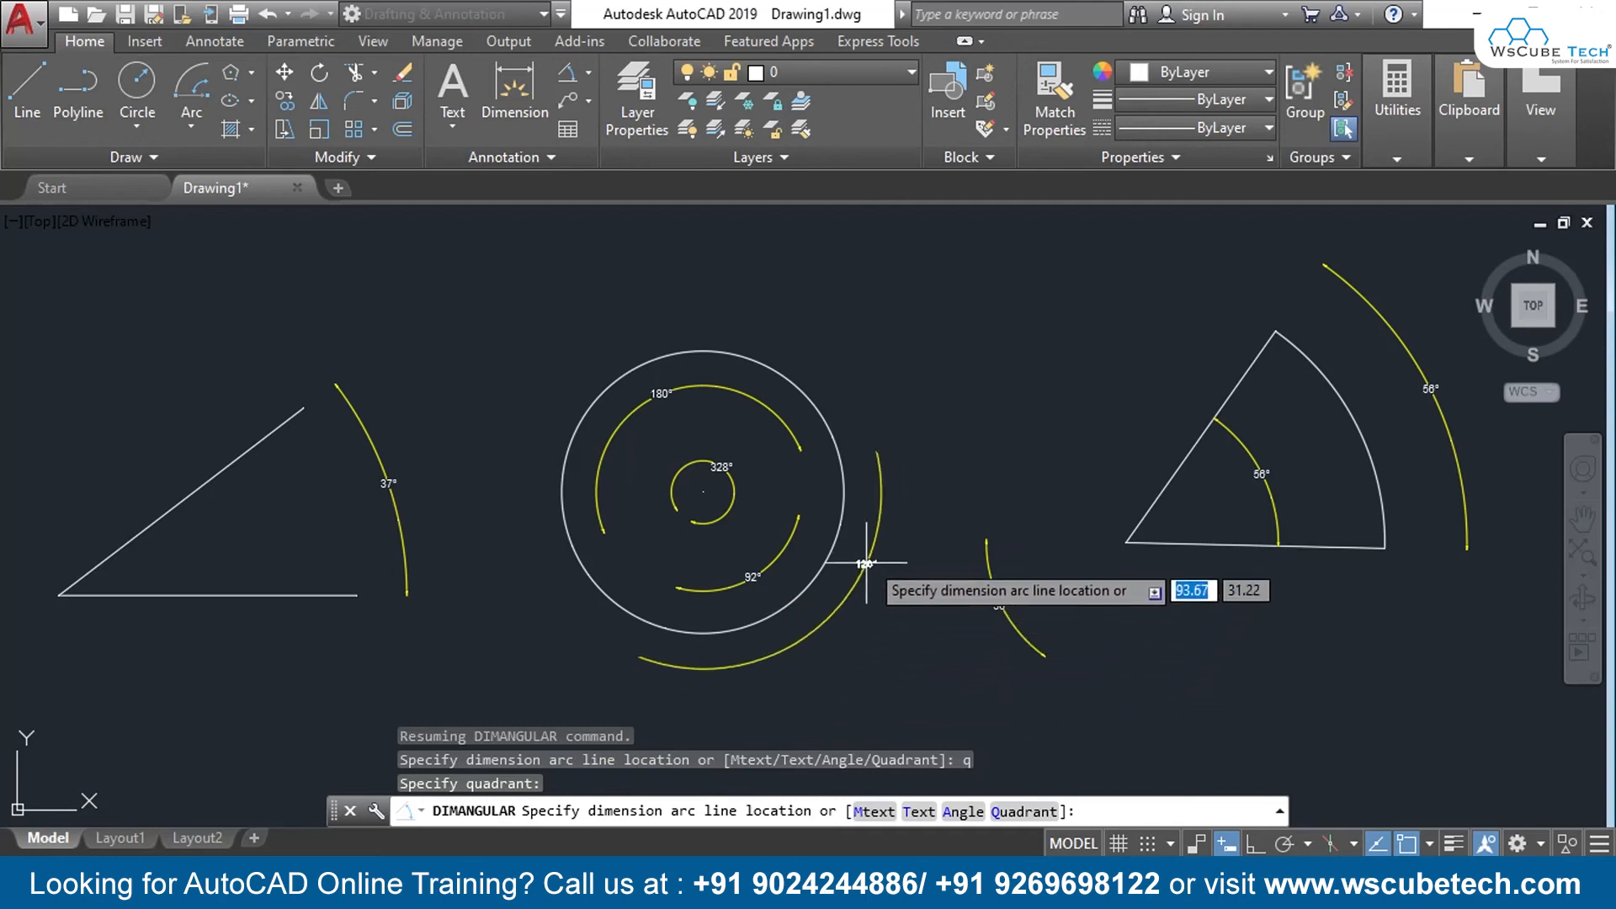
left_click(878, 517)
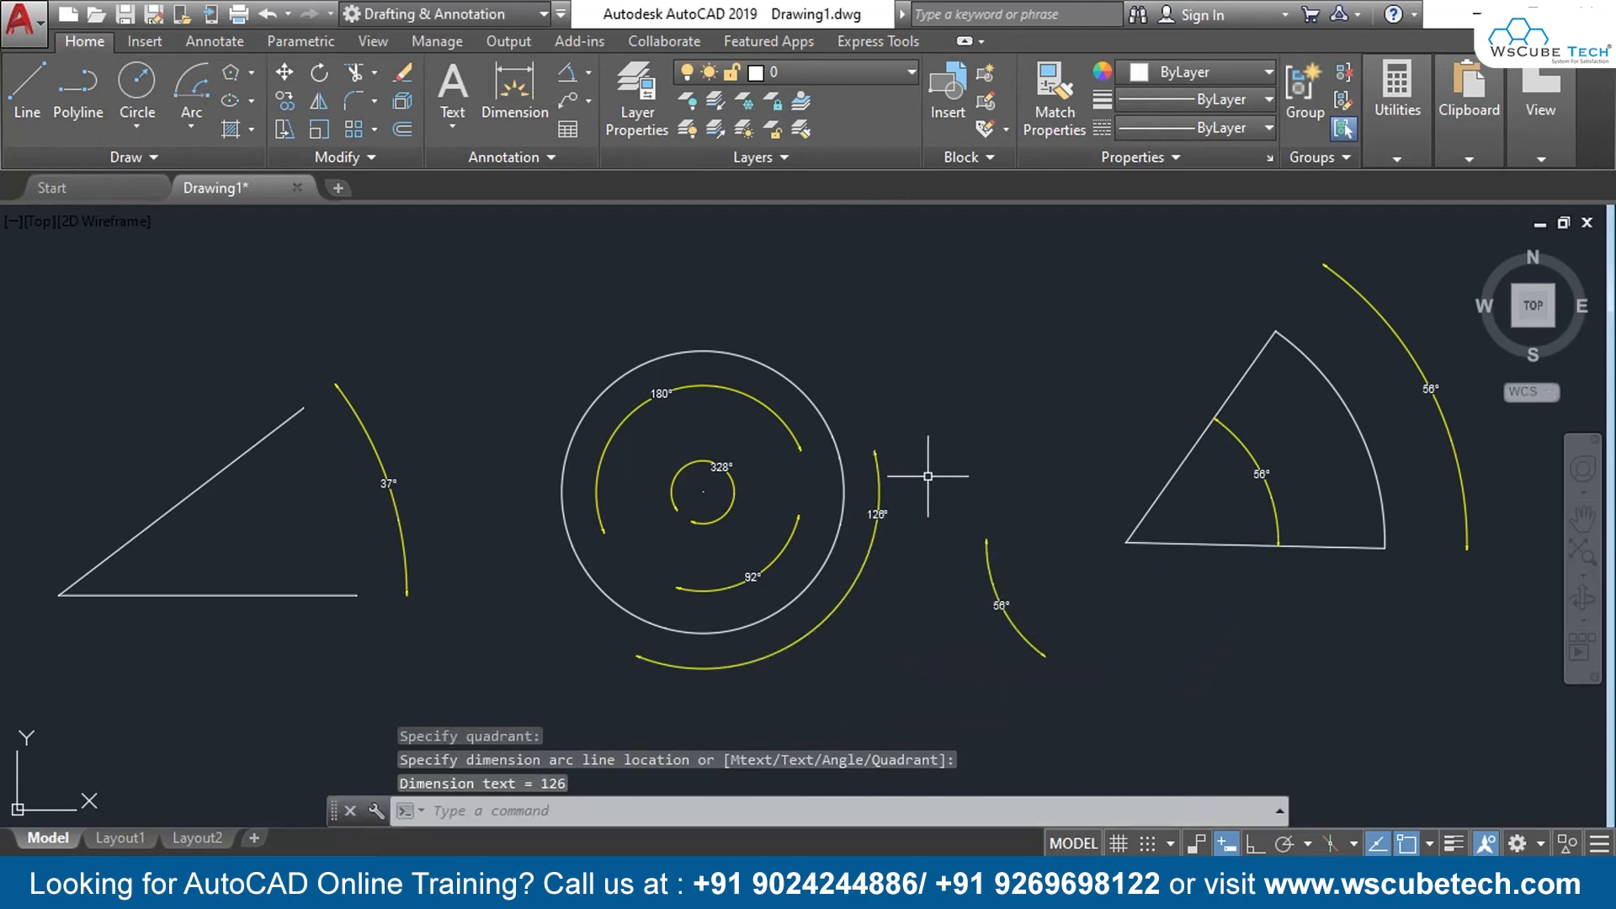
Step: Add an angular dimension between the two intersecting straight lines, lock its quadrant inside the angle, and place its text near the horizontal line
scroll(921, 492, "up", 4)
middle_click_drag(920, 550, 972, 434)
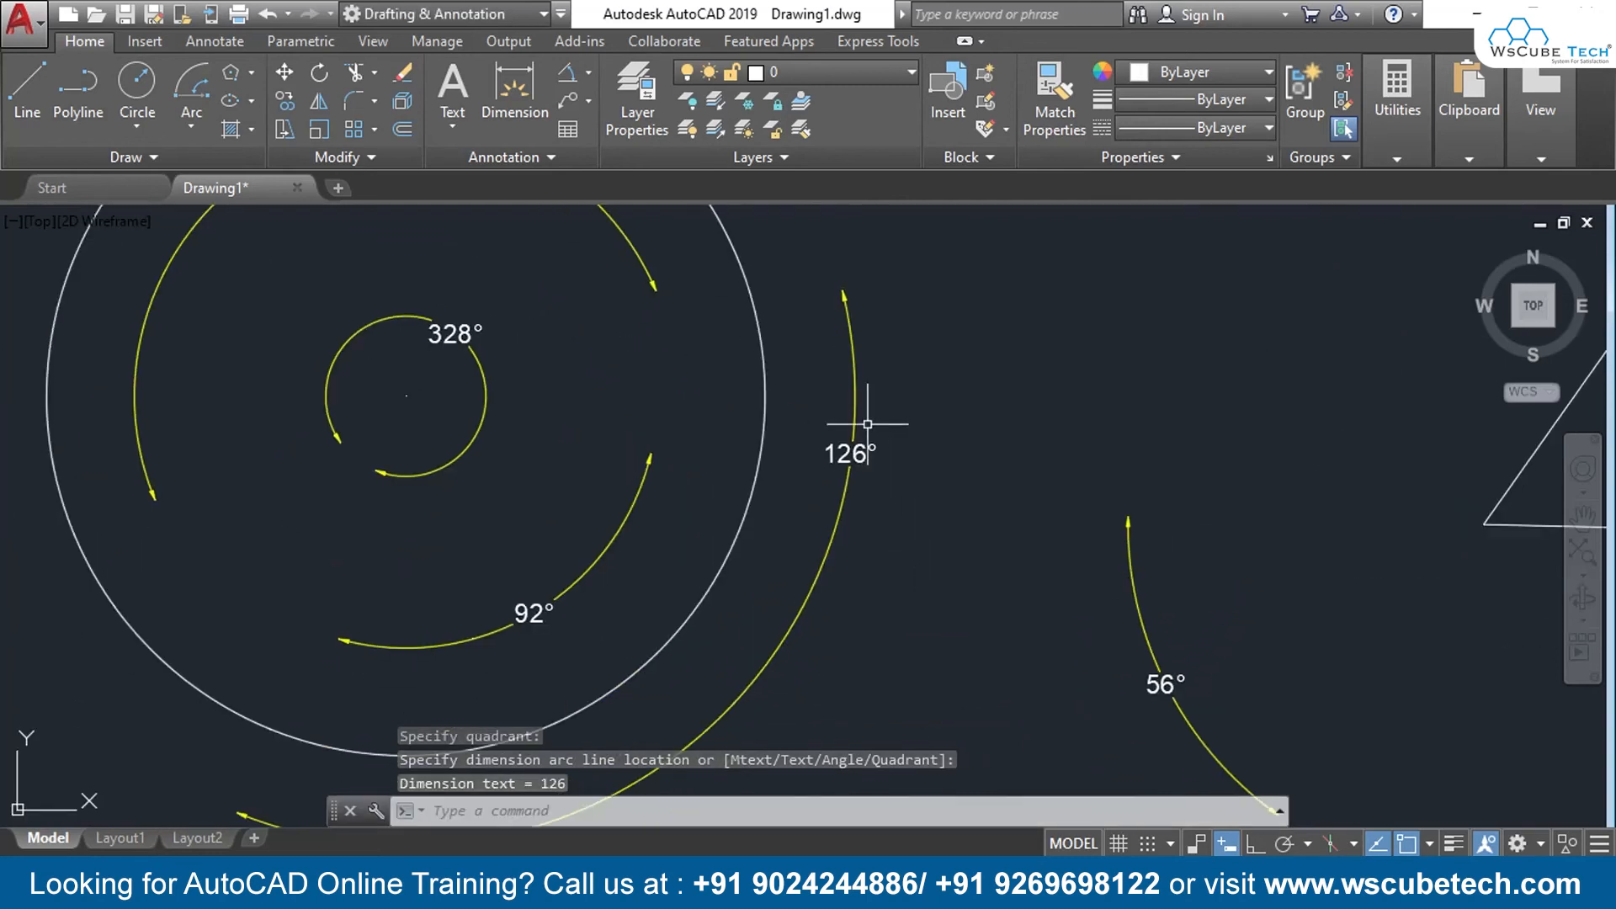
scroll(587, 485, "down", 4)
mouse_move(488, 491)
middle_mouse_down()
mouse_move(523, 553)
mouse_move(843, 663)
middle_mouse_up()
scroll(541, 440, "up", 2)
mouse_move(541, 440)
middle_mouse_down()
mouse_move(598, 446)
mouse_move(787, 162)
middle_mouse_up()
scroll(631, 350, "up", 2)
middle_click_drag(623, 364, 743, 440)
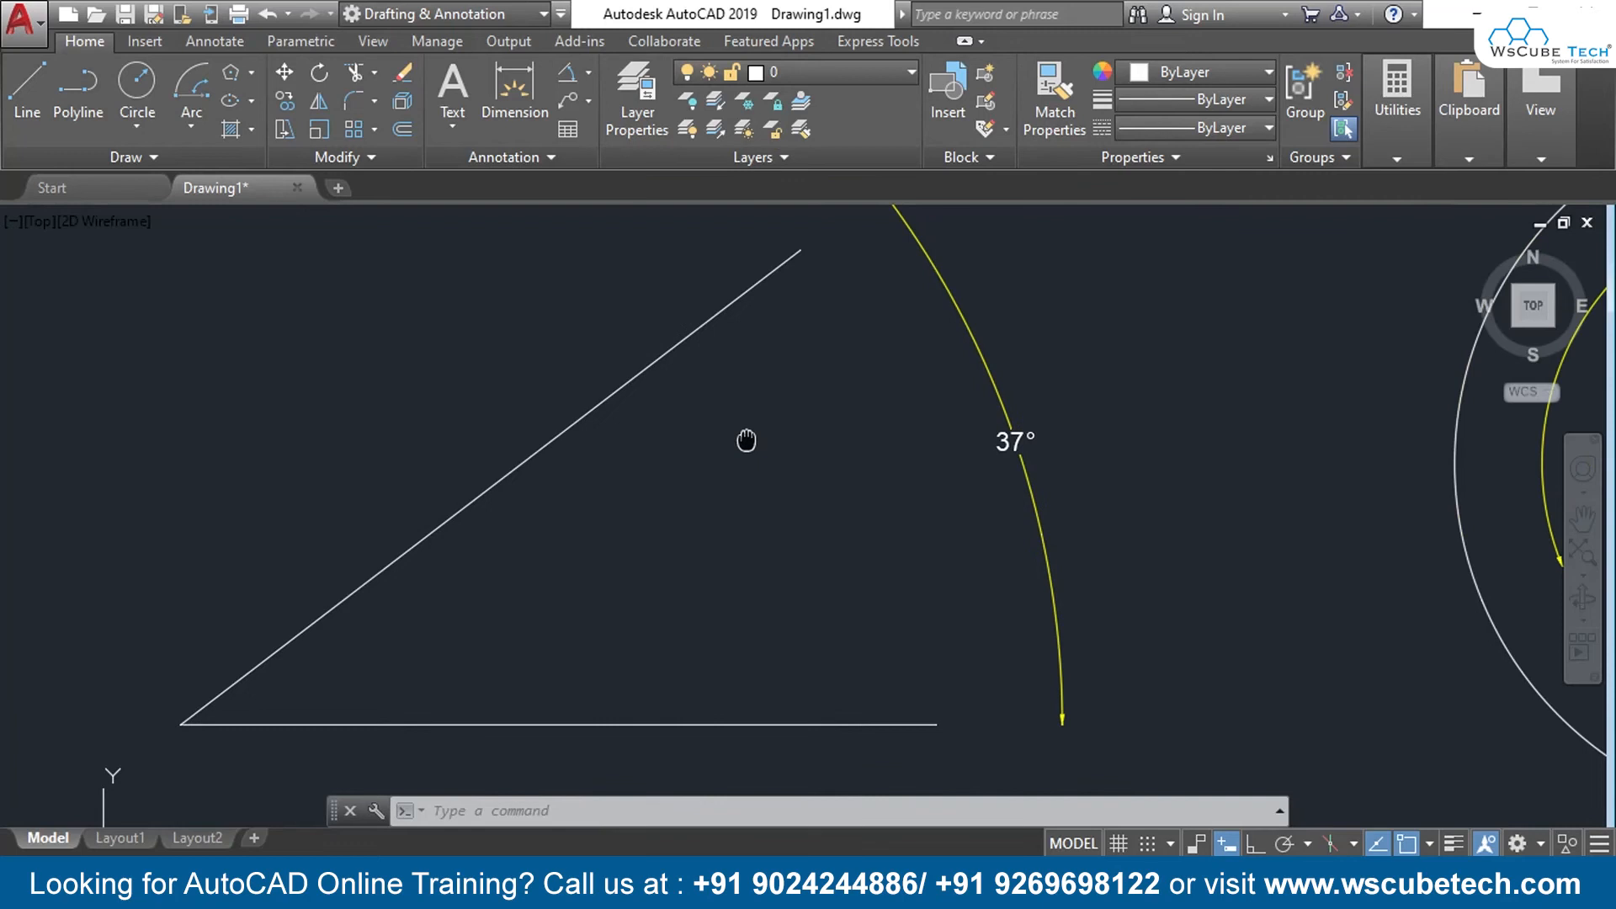
left_click(569, 74)
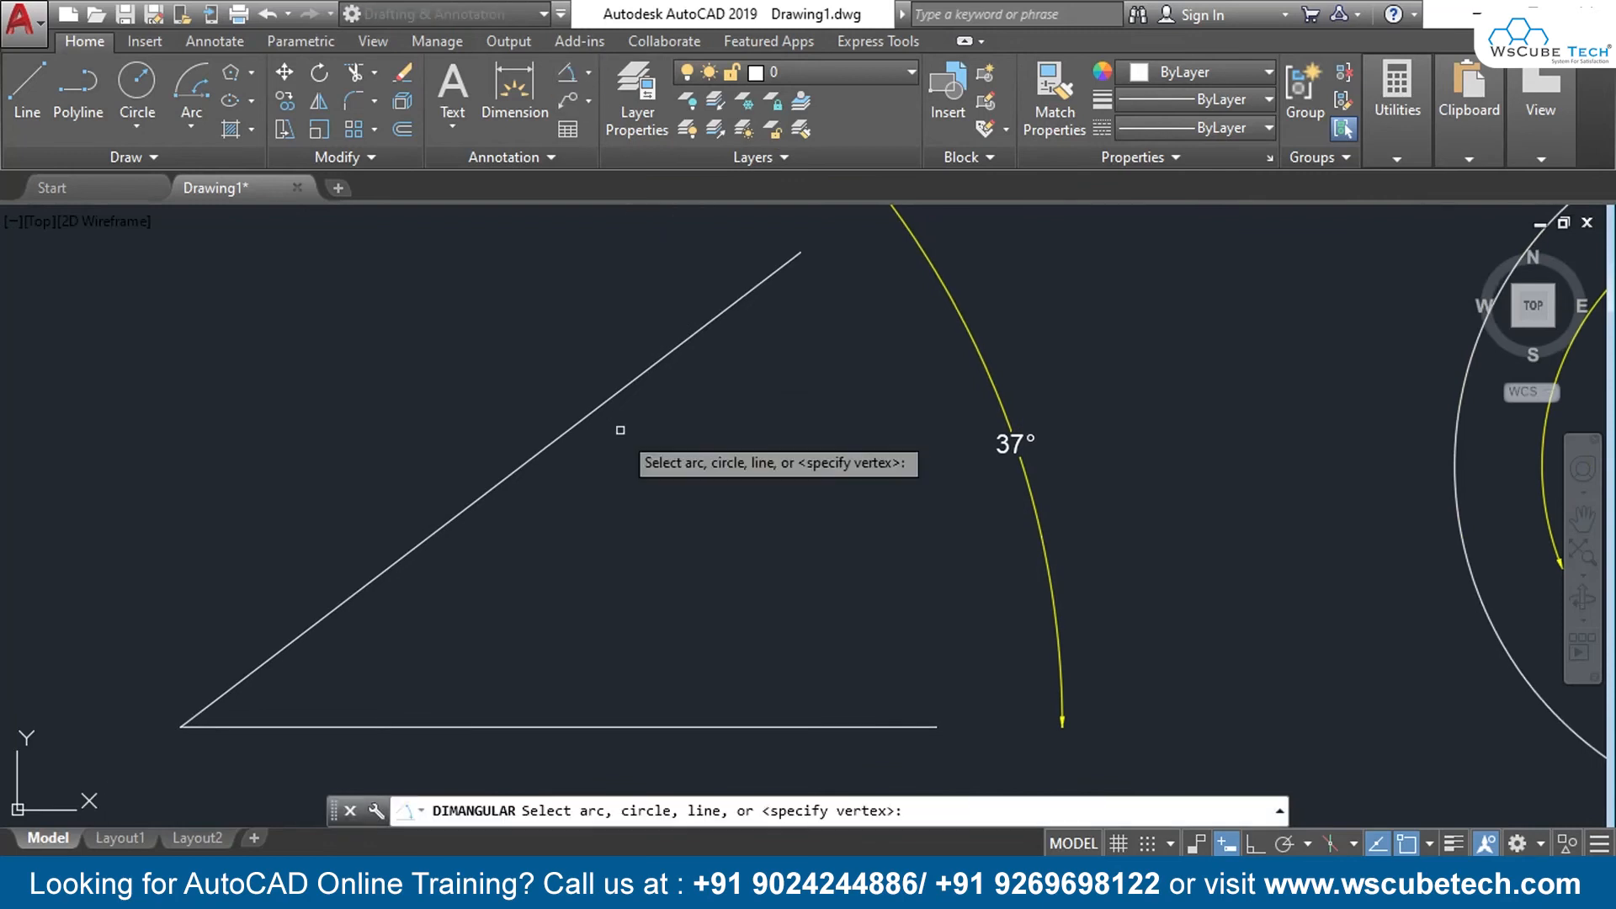
left_click(599, 405)
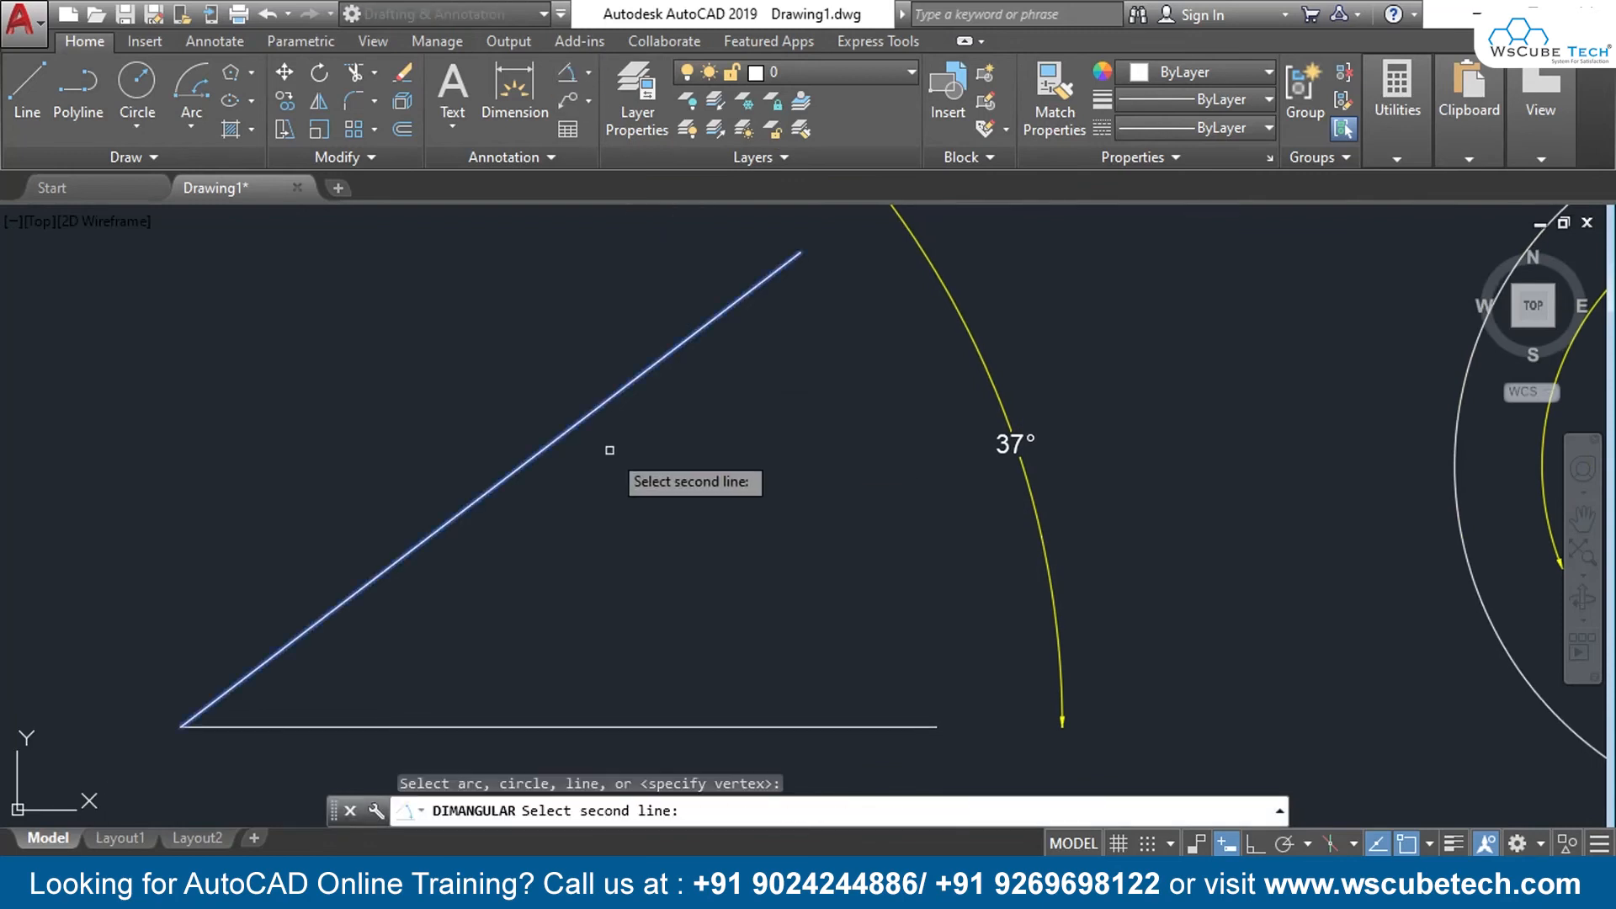
left_click(687, 725)
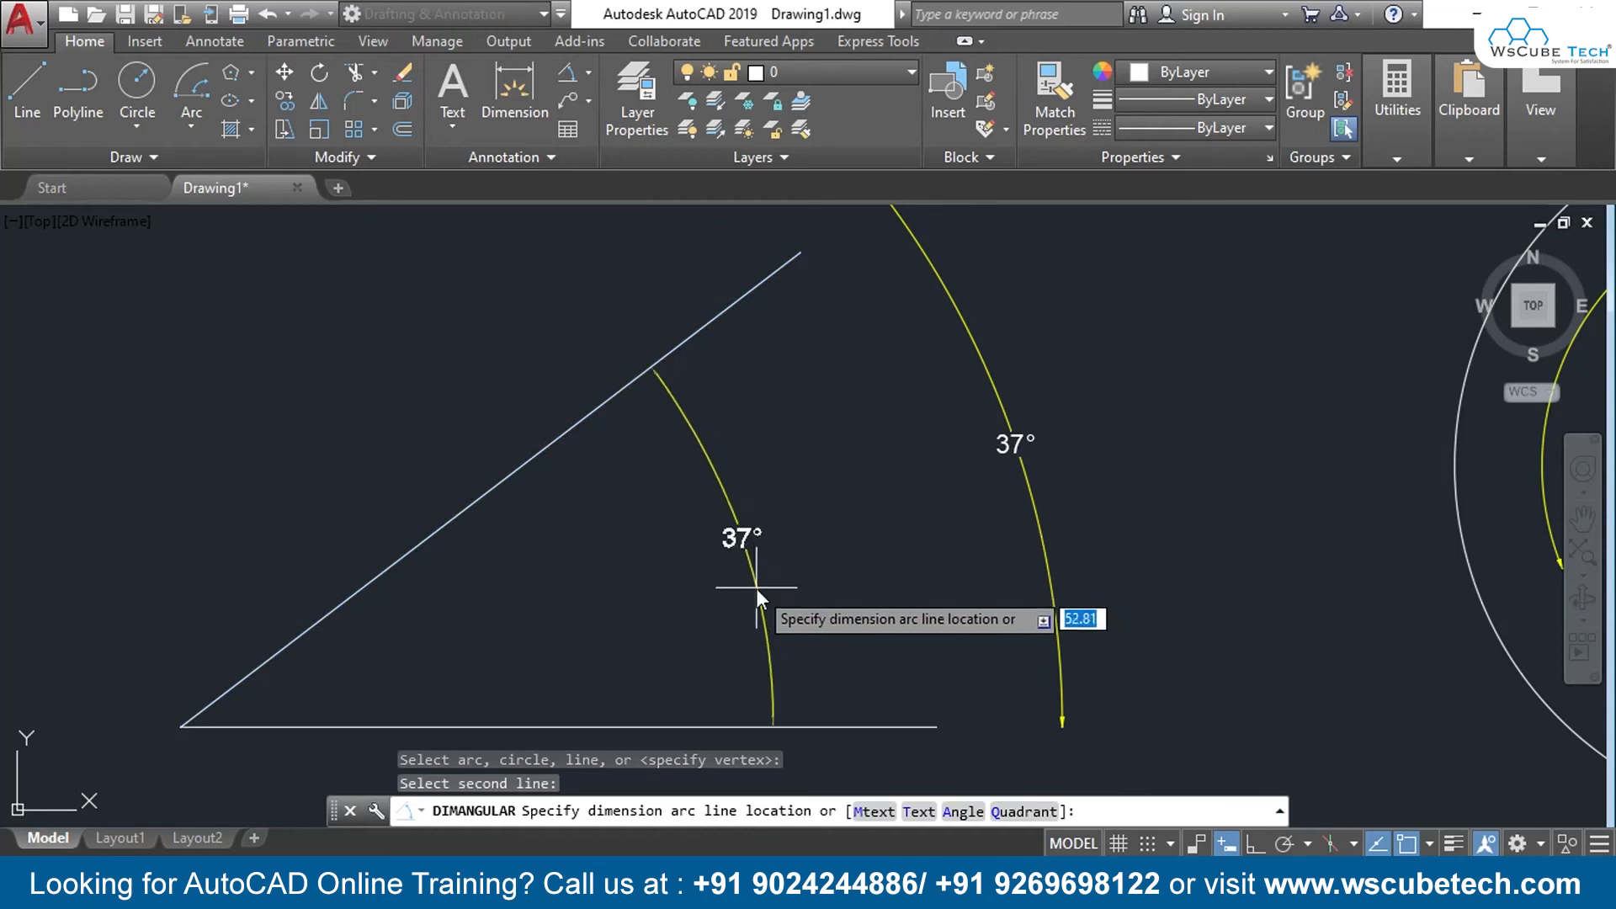
type("q")
key("Return")
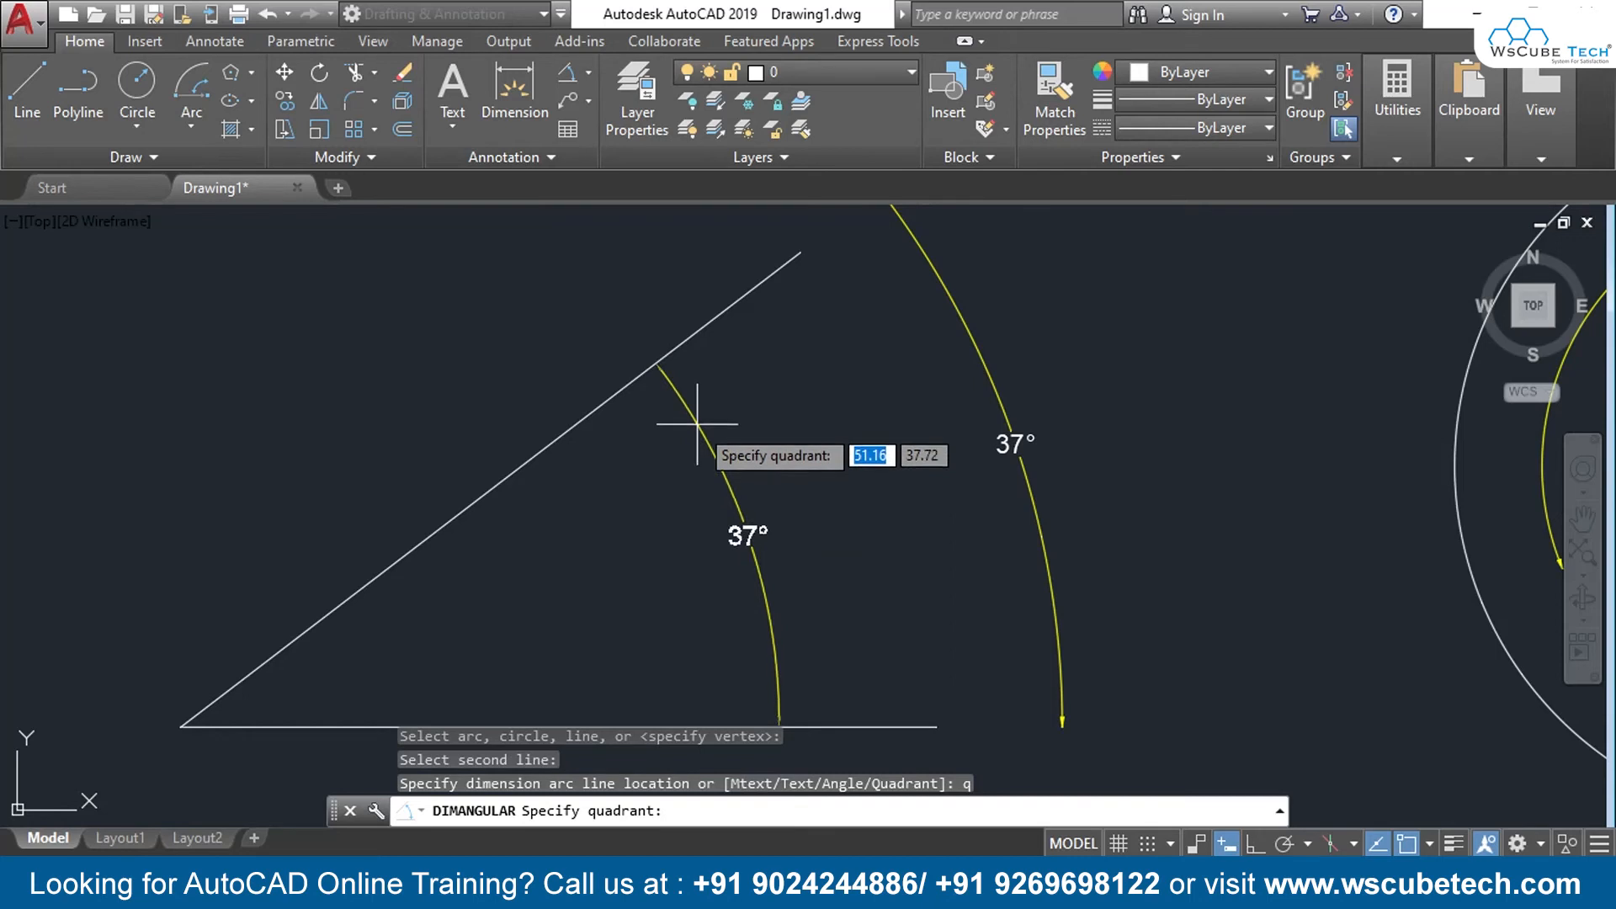
left_click(741, 619)
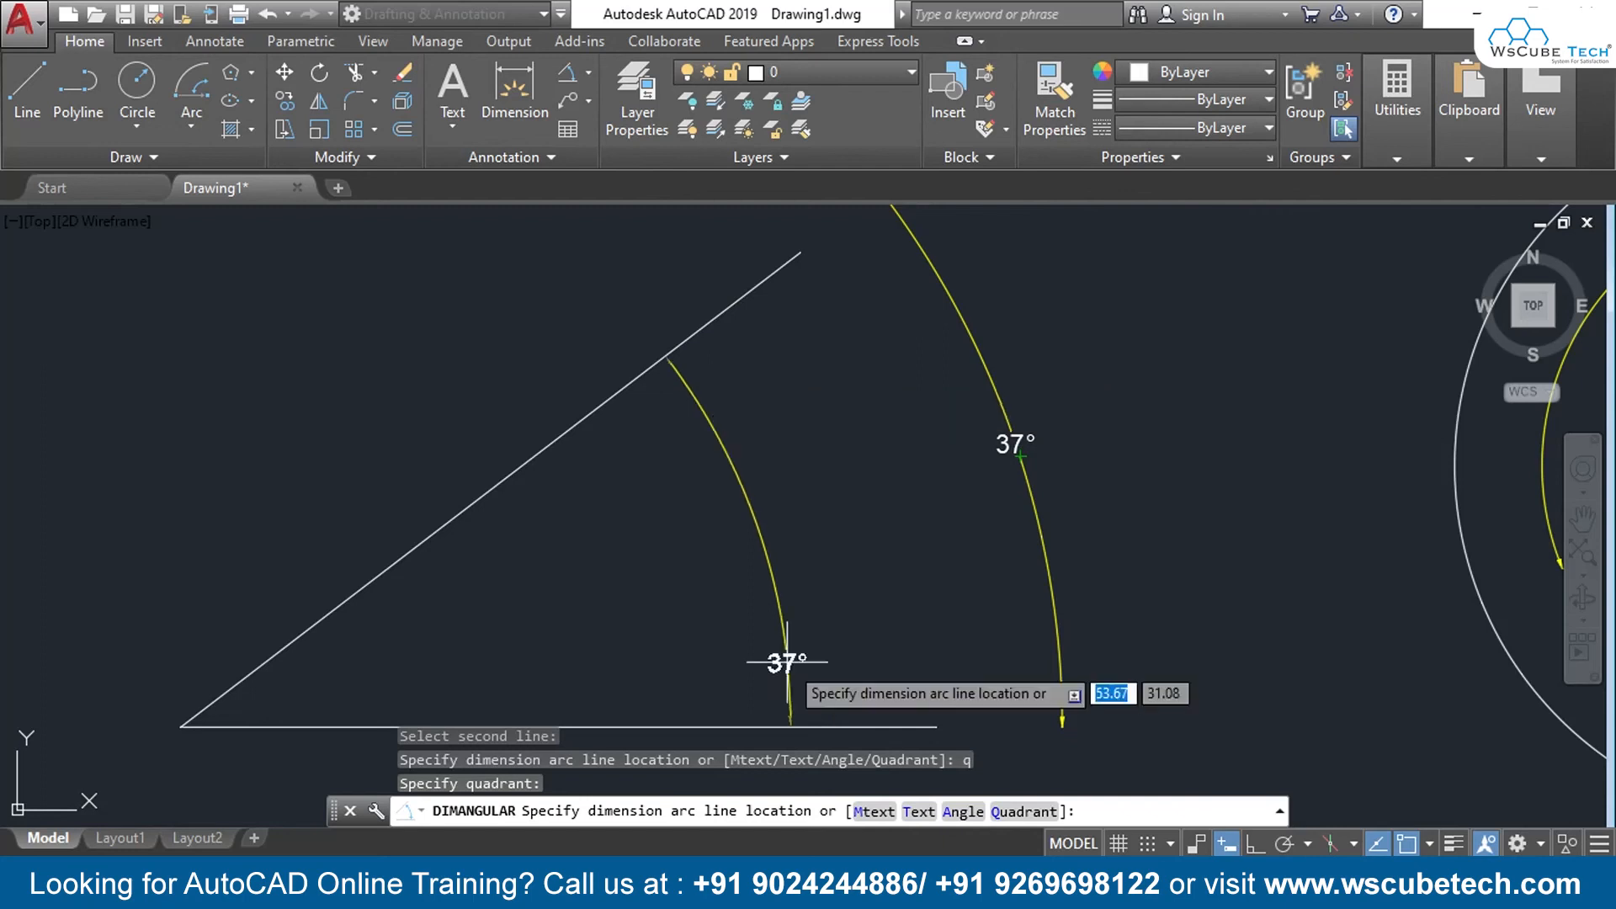
left_click(790, 640)
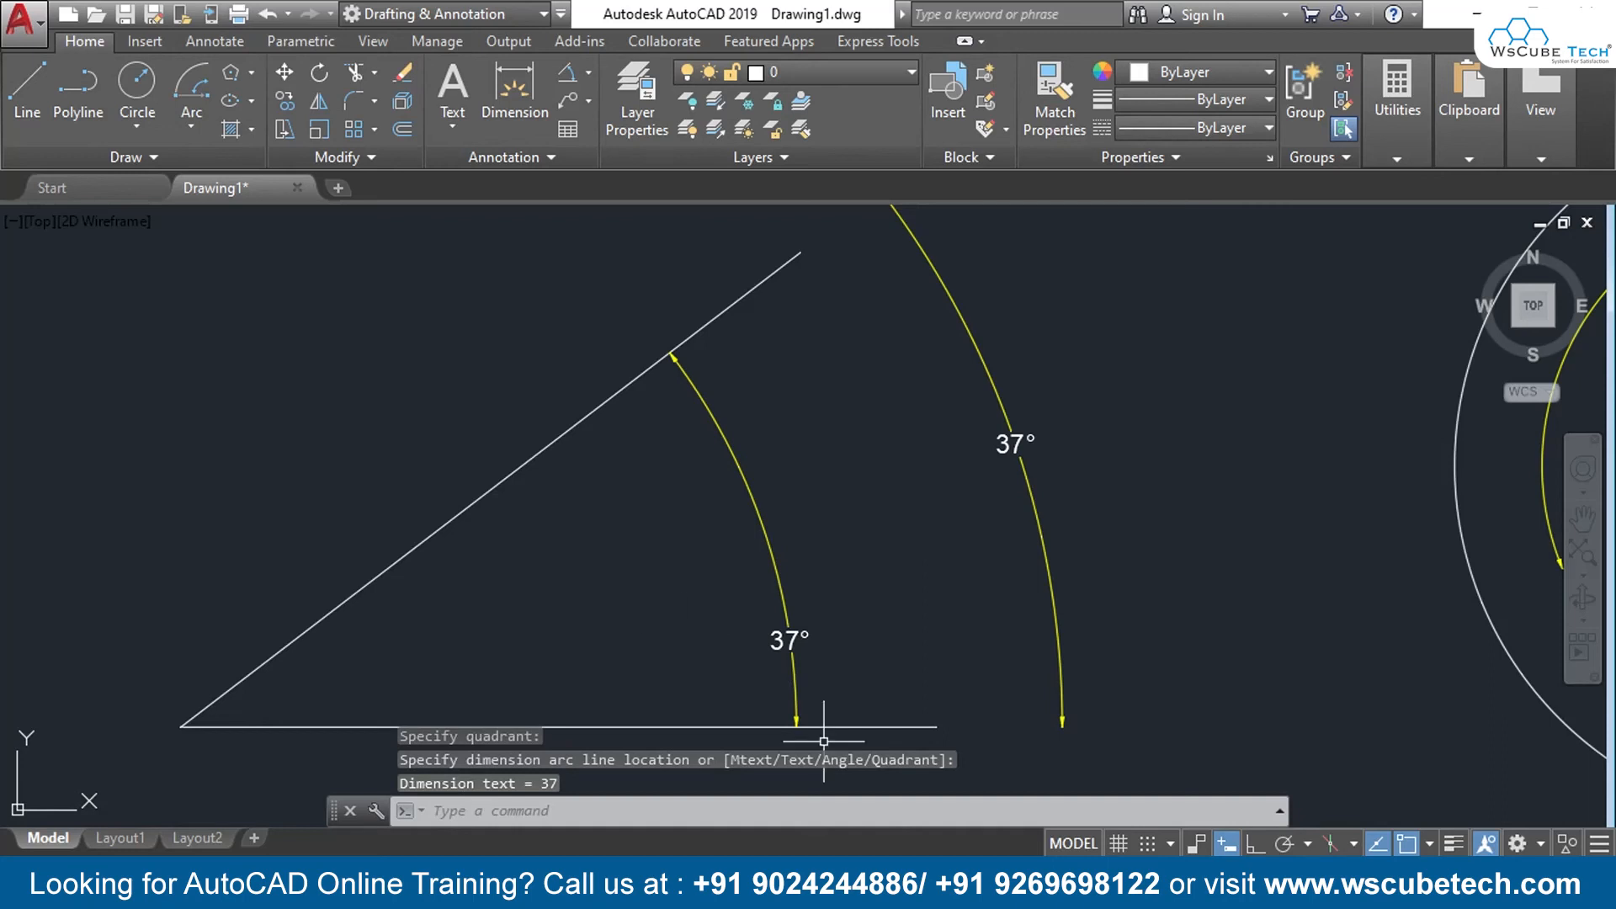
Step: Add another angular dimension between the two intersecting lines with the text override "auto", placed beyond the existing outer dimension
middle_click_drag(824, 742, 824, 742)
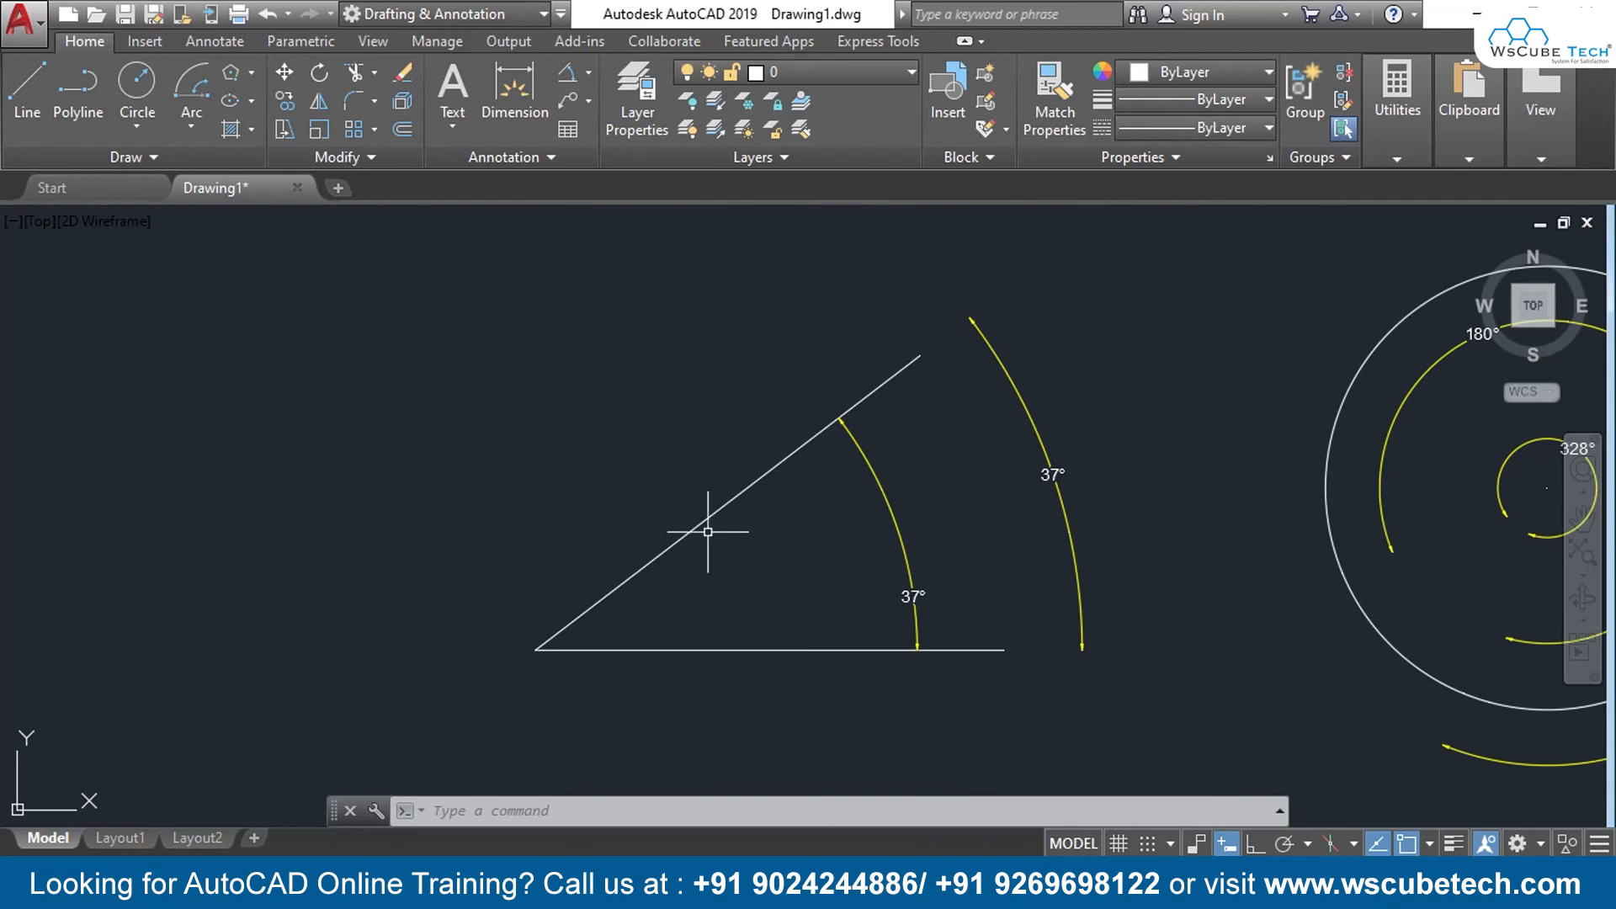
scroll(708, 532, "up", 2)
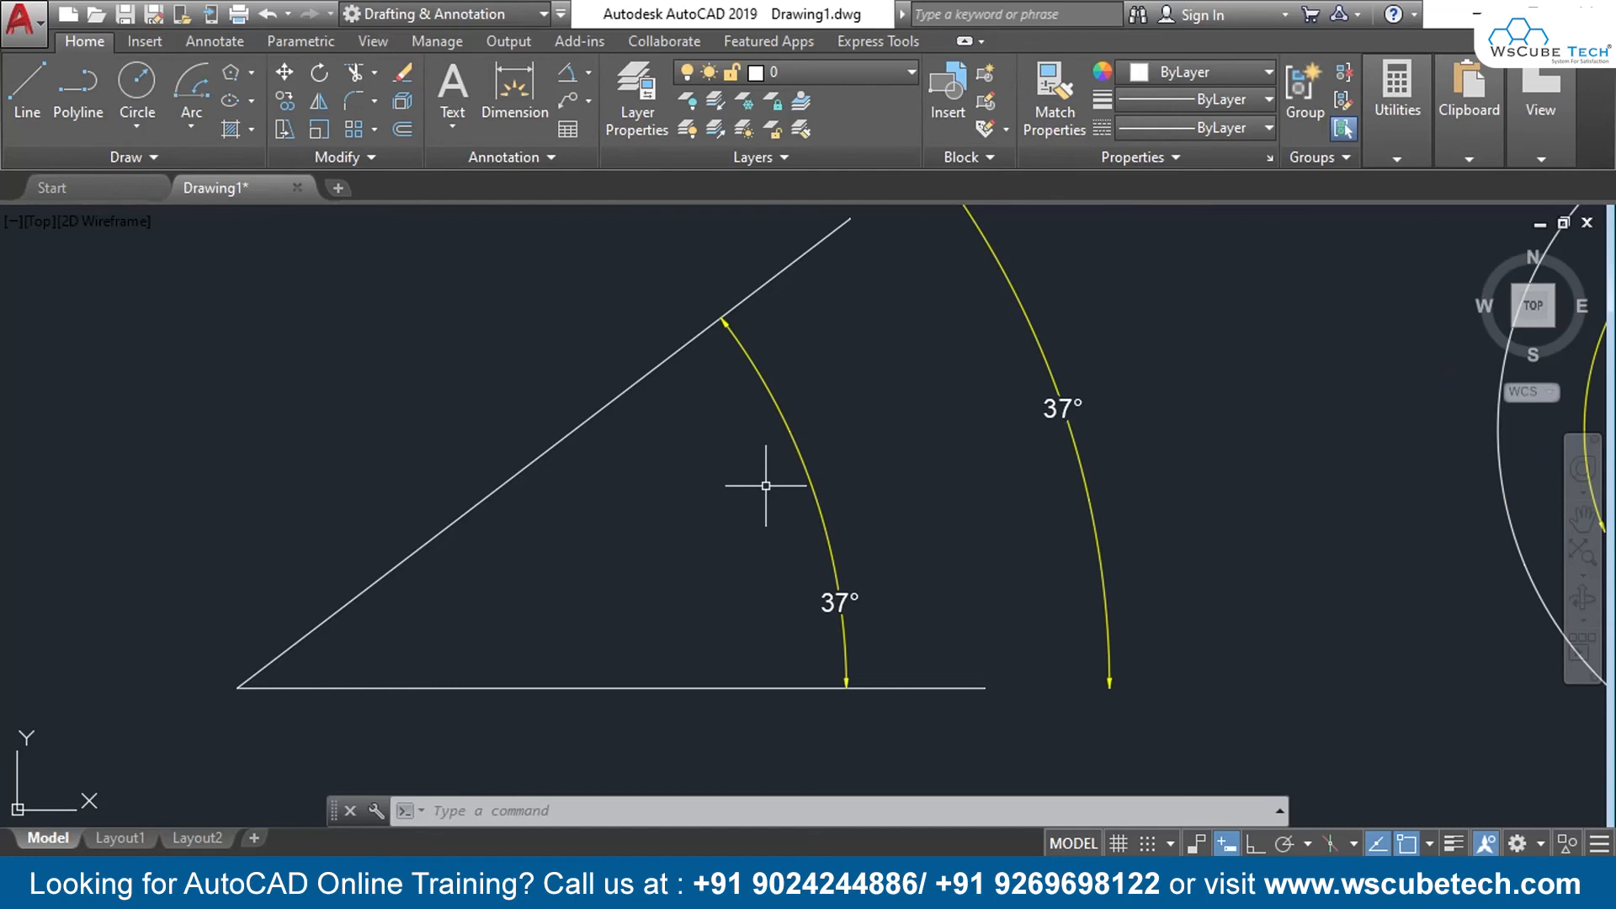
left_click(567, 74)
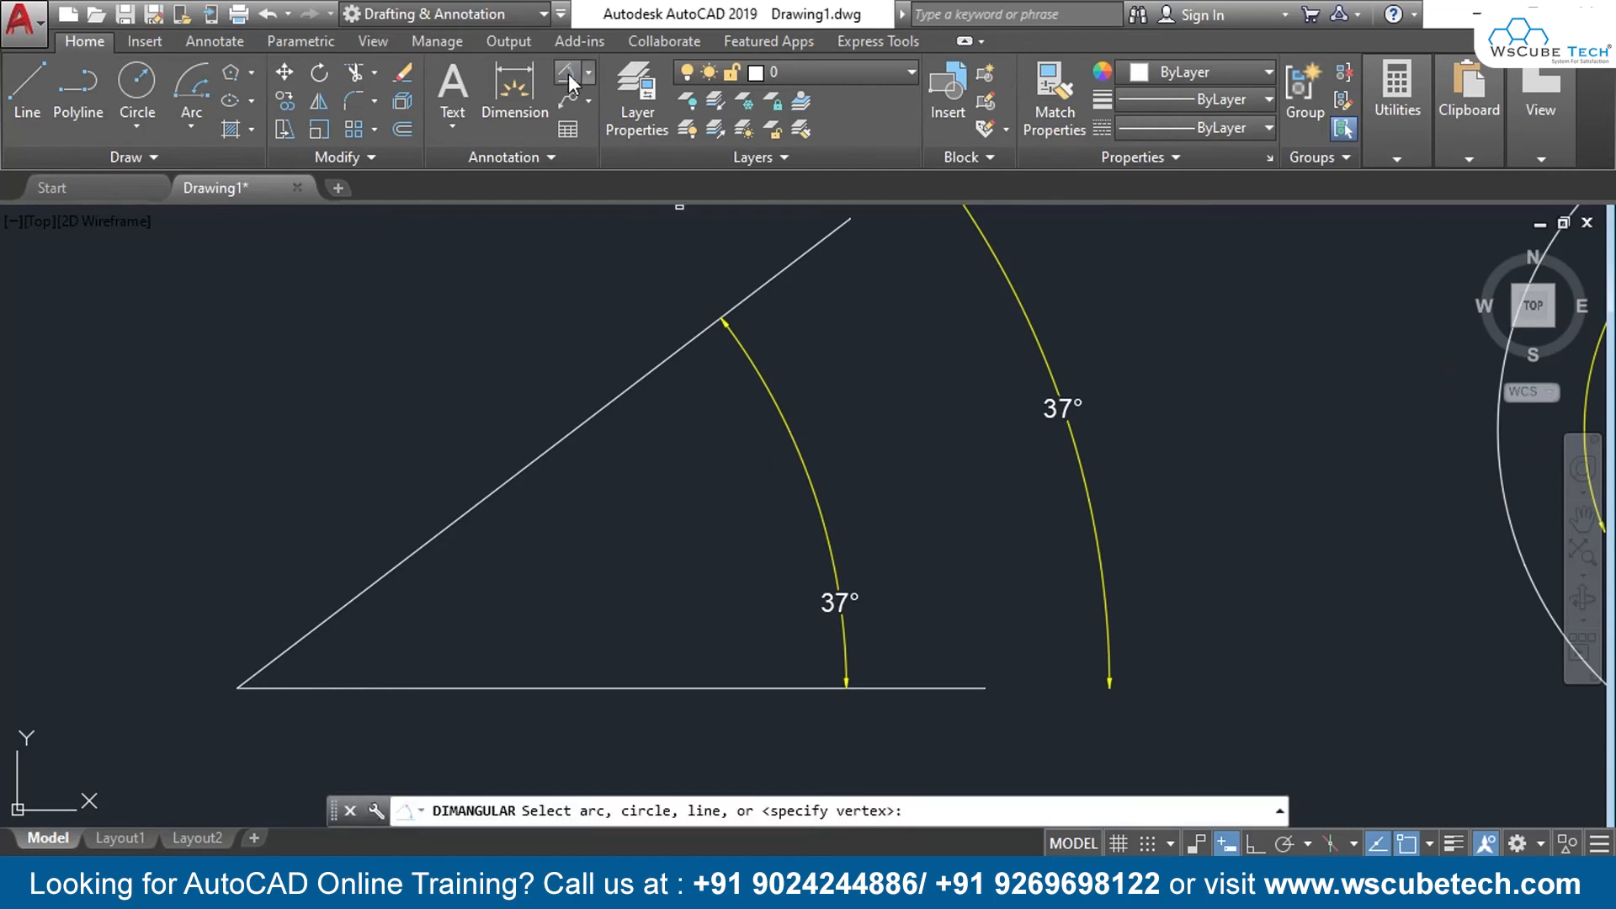
left_click(609, 403)
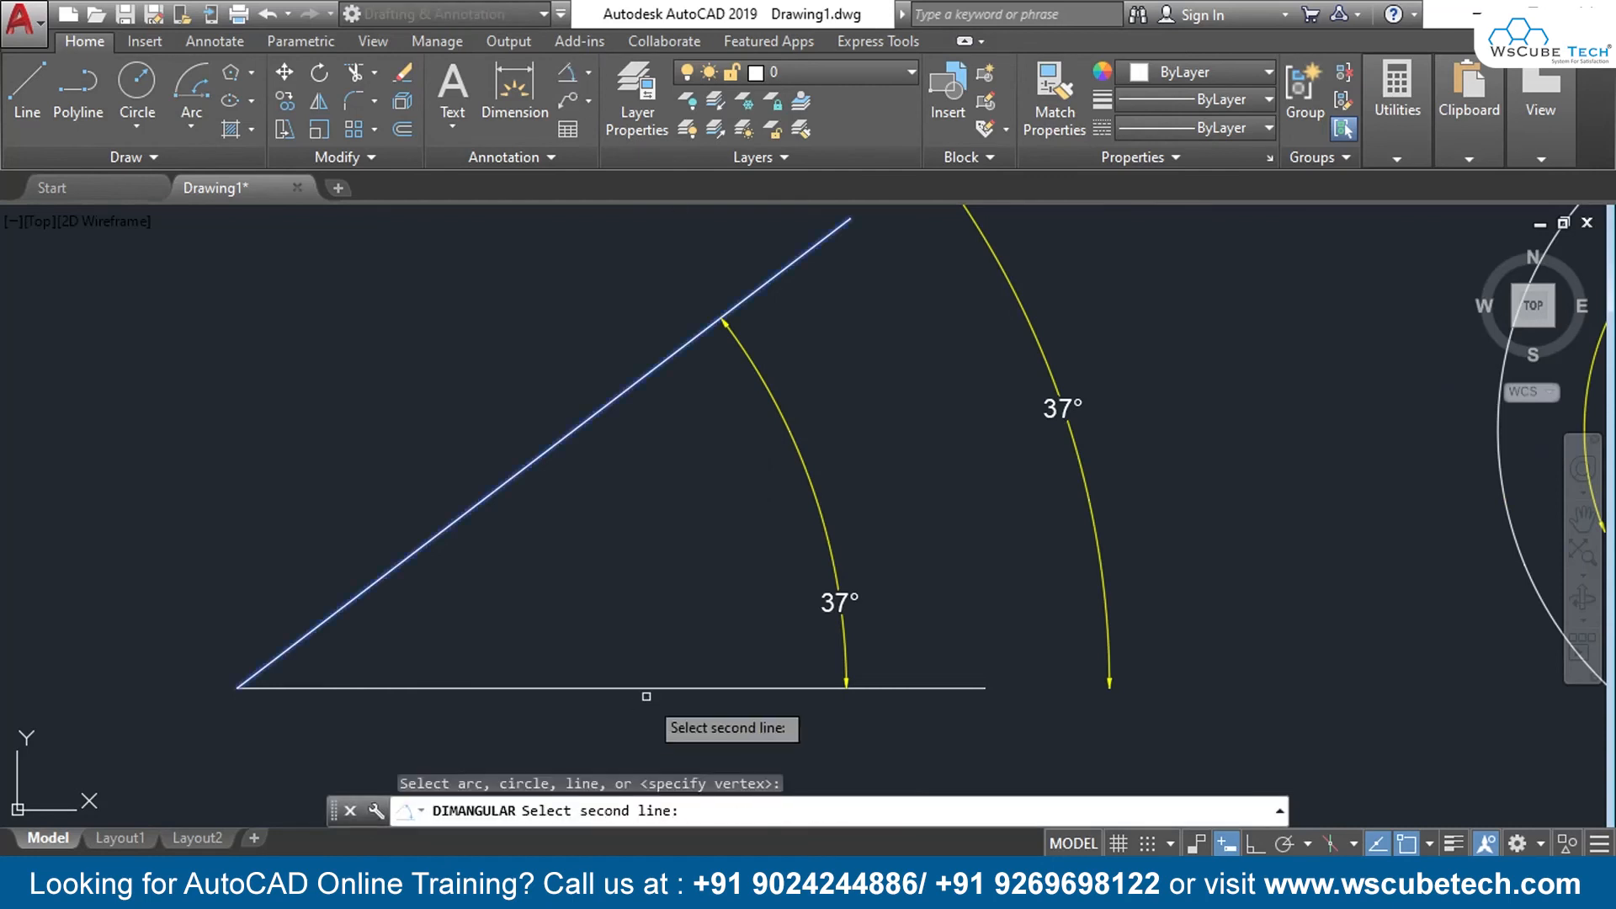
left_click(648, 689)
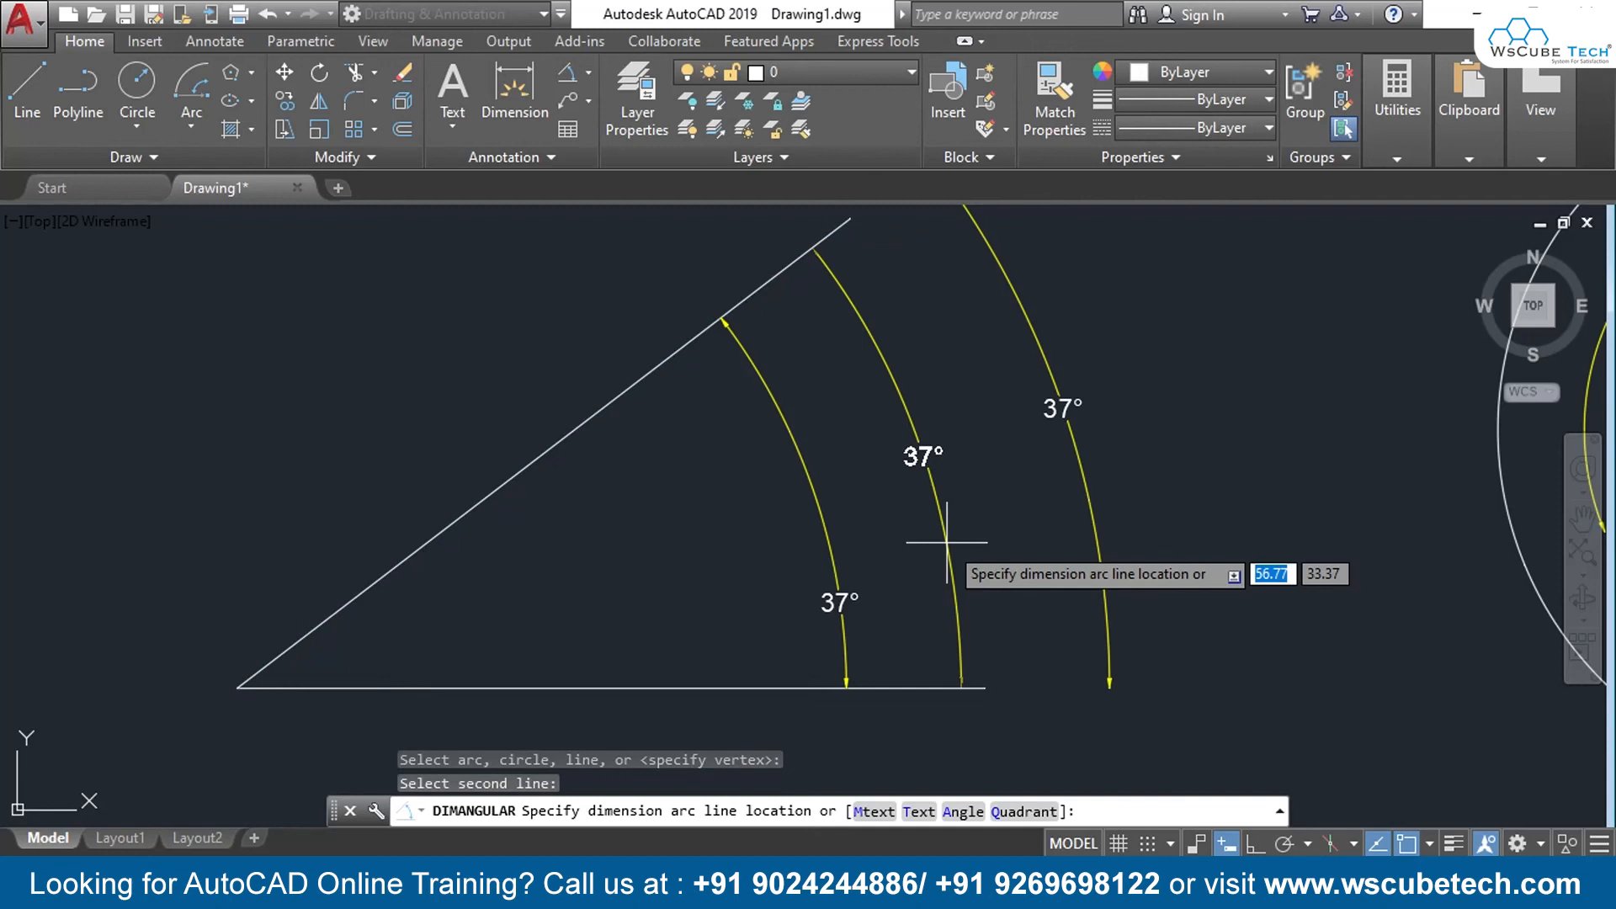
type("t")
key("Return")
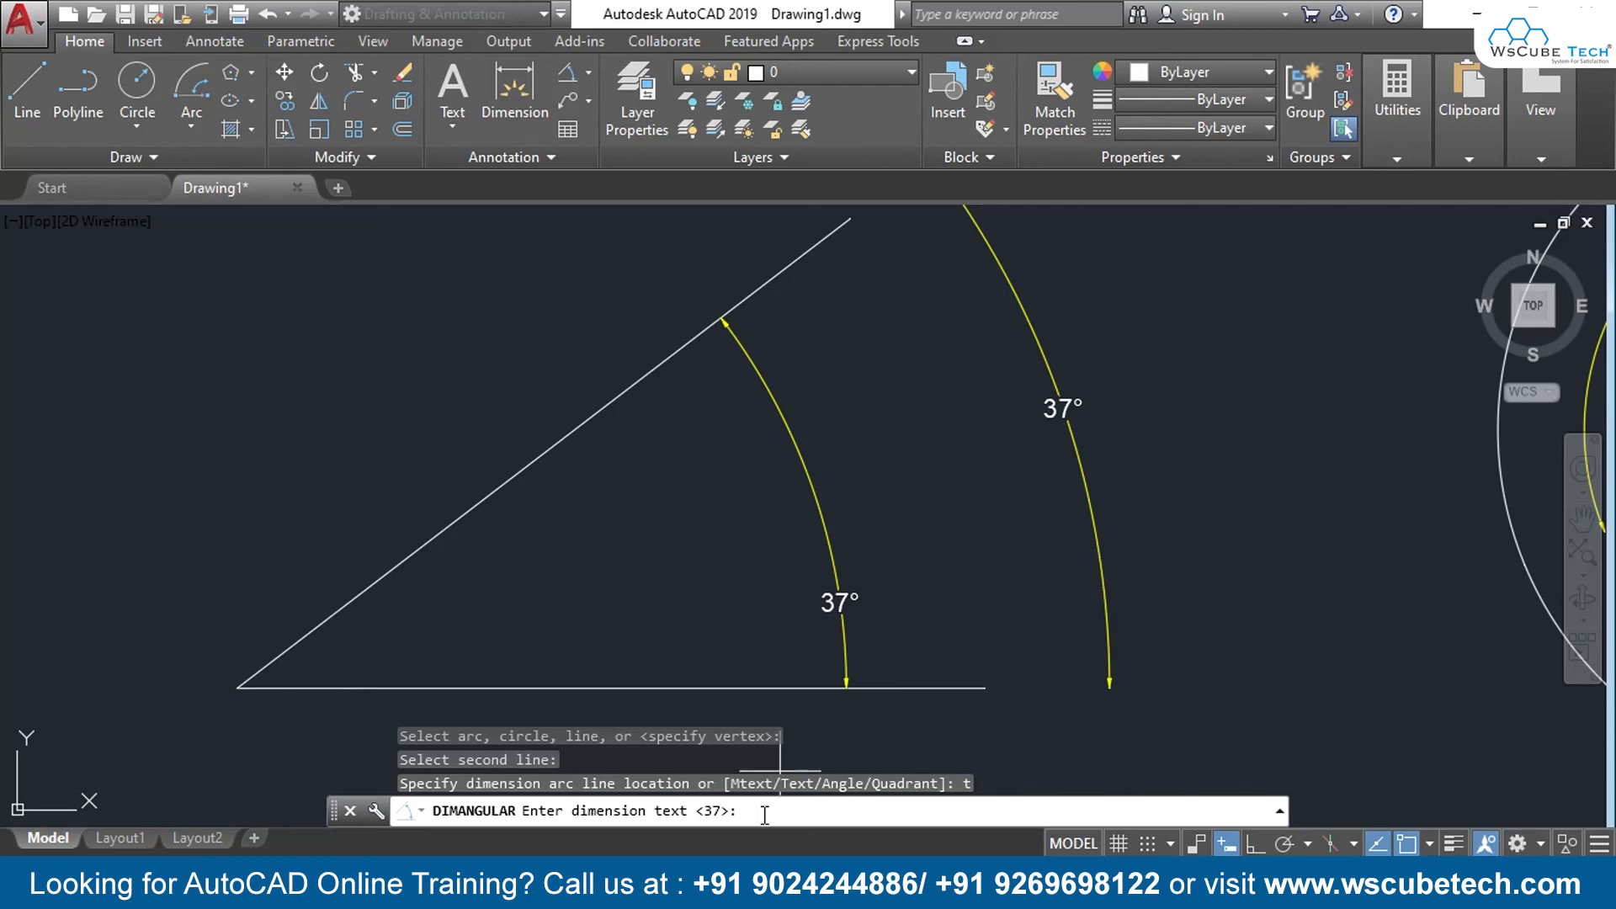
type("auto")
key("Return")
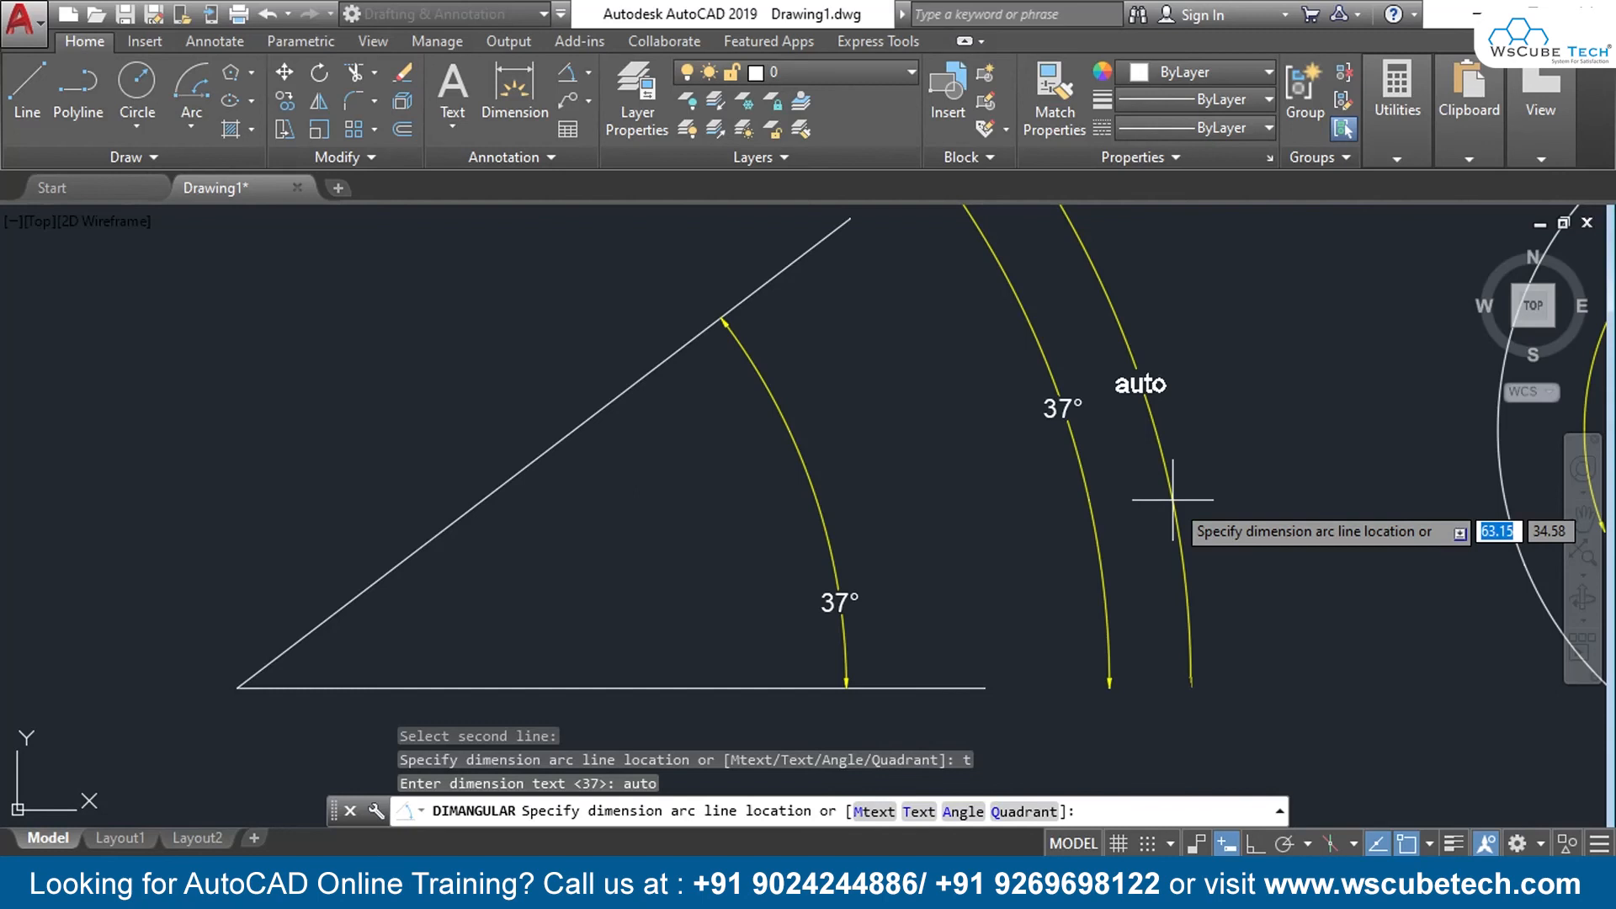
left_click(1209, 483)
Step: Open the "auto" dimension text for editing and close the text editor
middle_click_drag(1386, 399, 1218, 486)
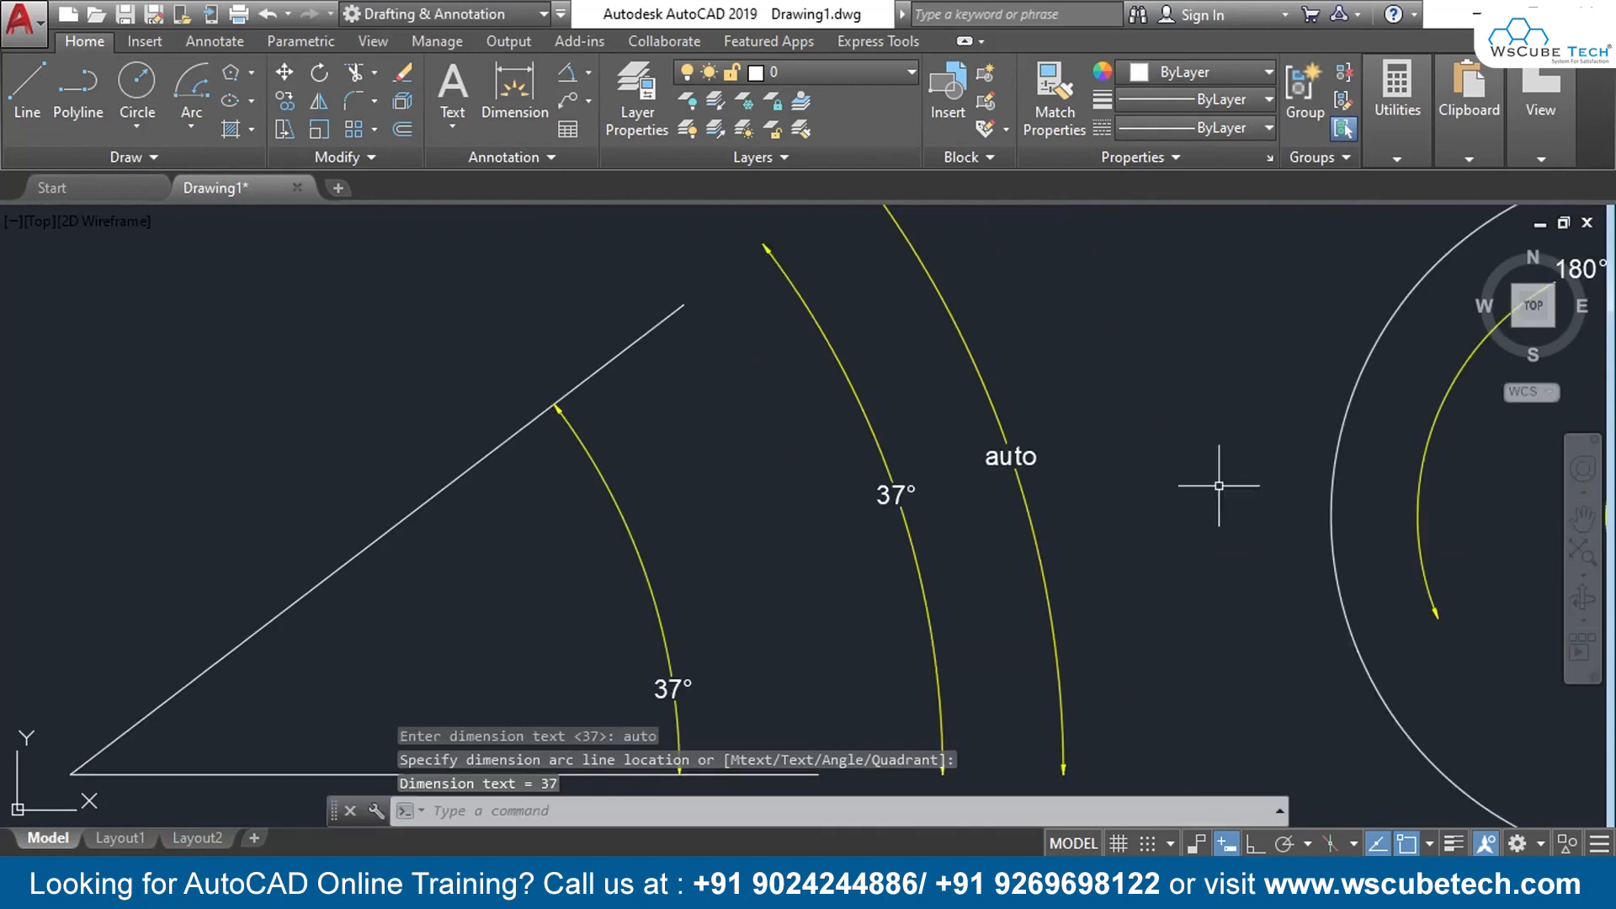
double_click(1006, 455)
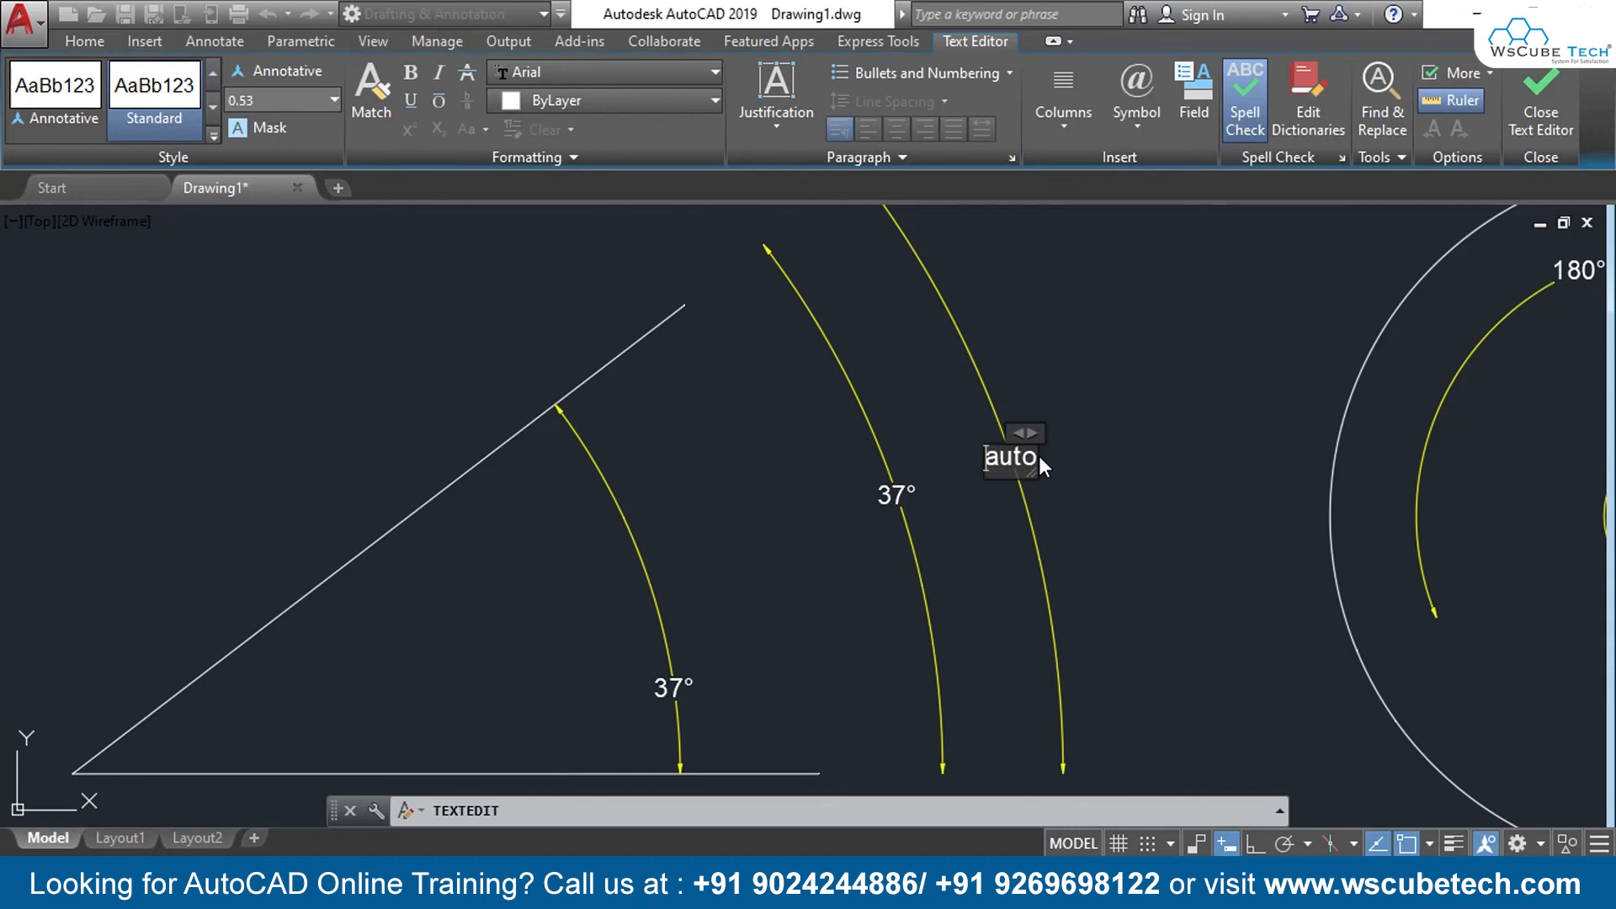
left_click(1040, 457)
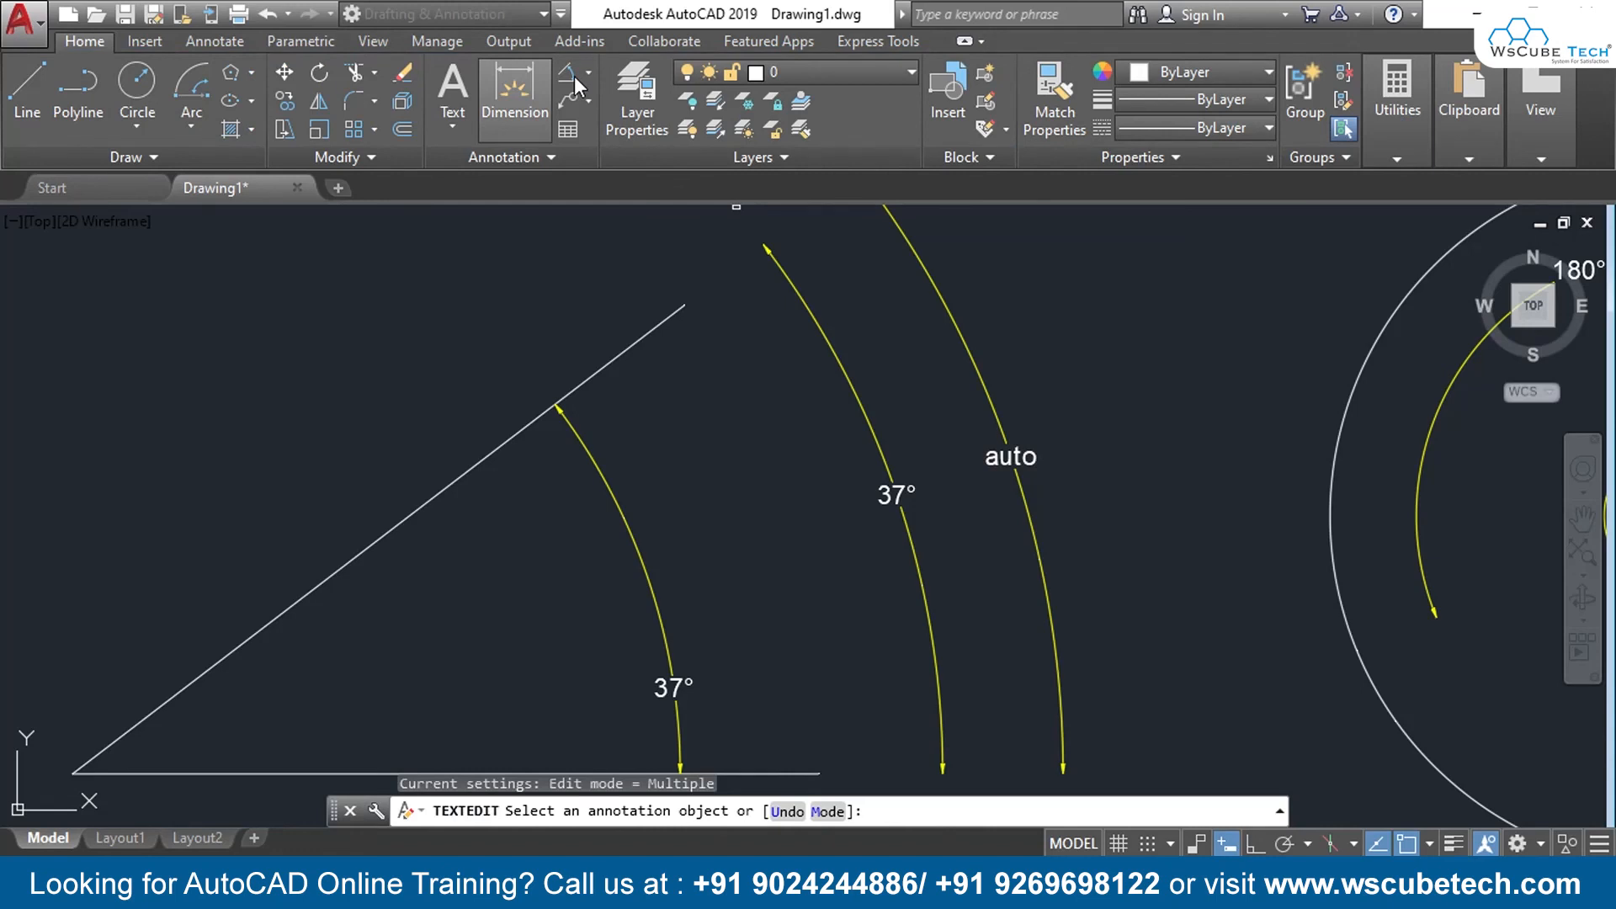
Step: Add an angular dimension between the same two lines with its text rotated to 30 degrees, placed outside the "auto" dimension
left_click(574, 76)
left_click(623, 351)
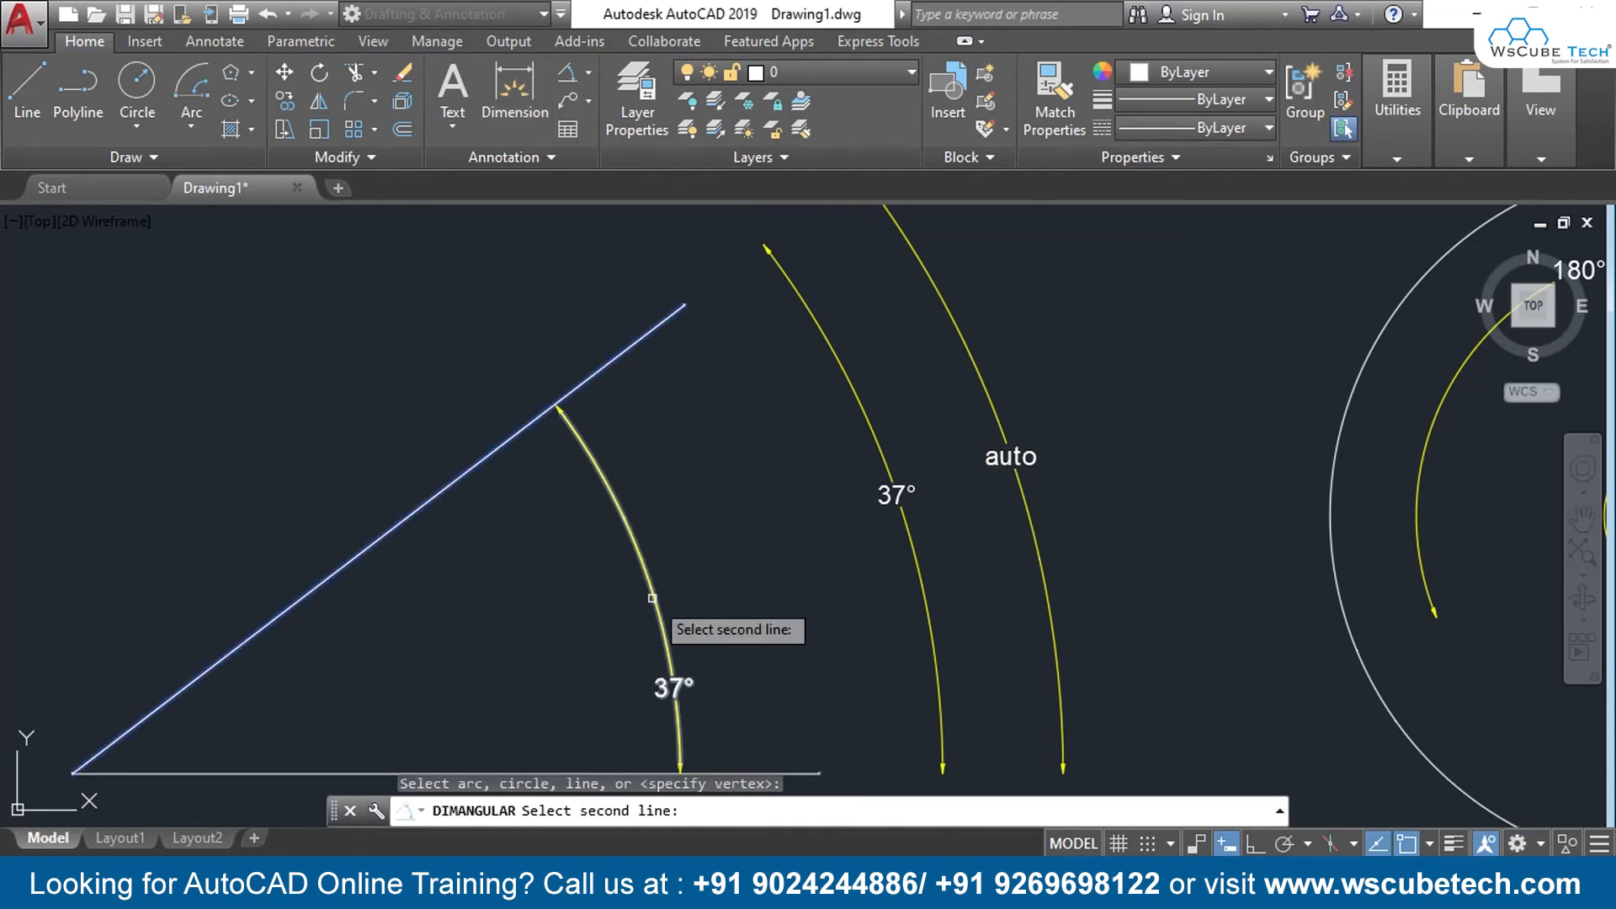
left_click(771, 770)
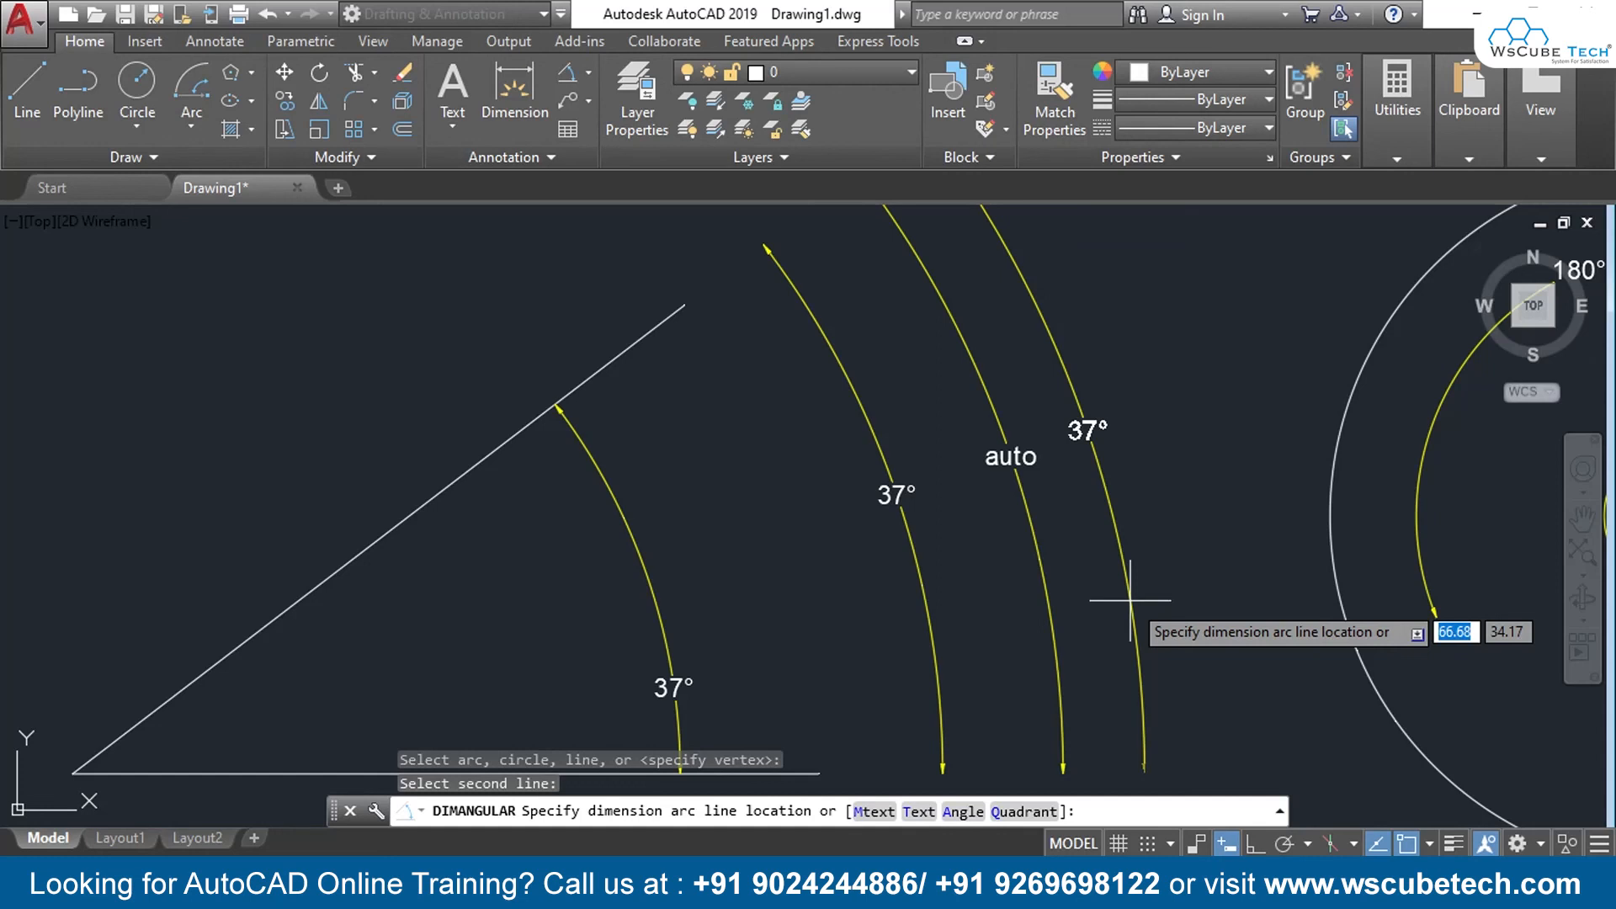
type("a")
key("Return")
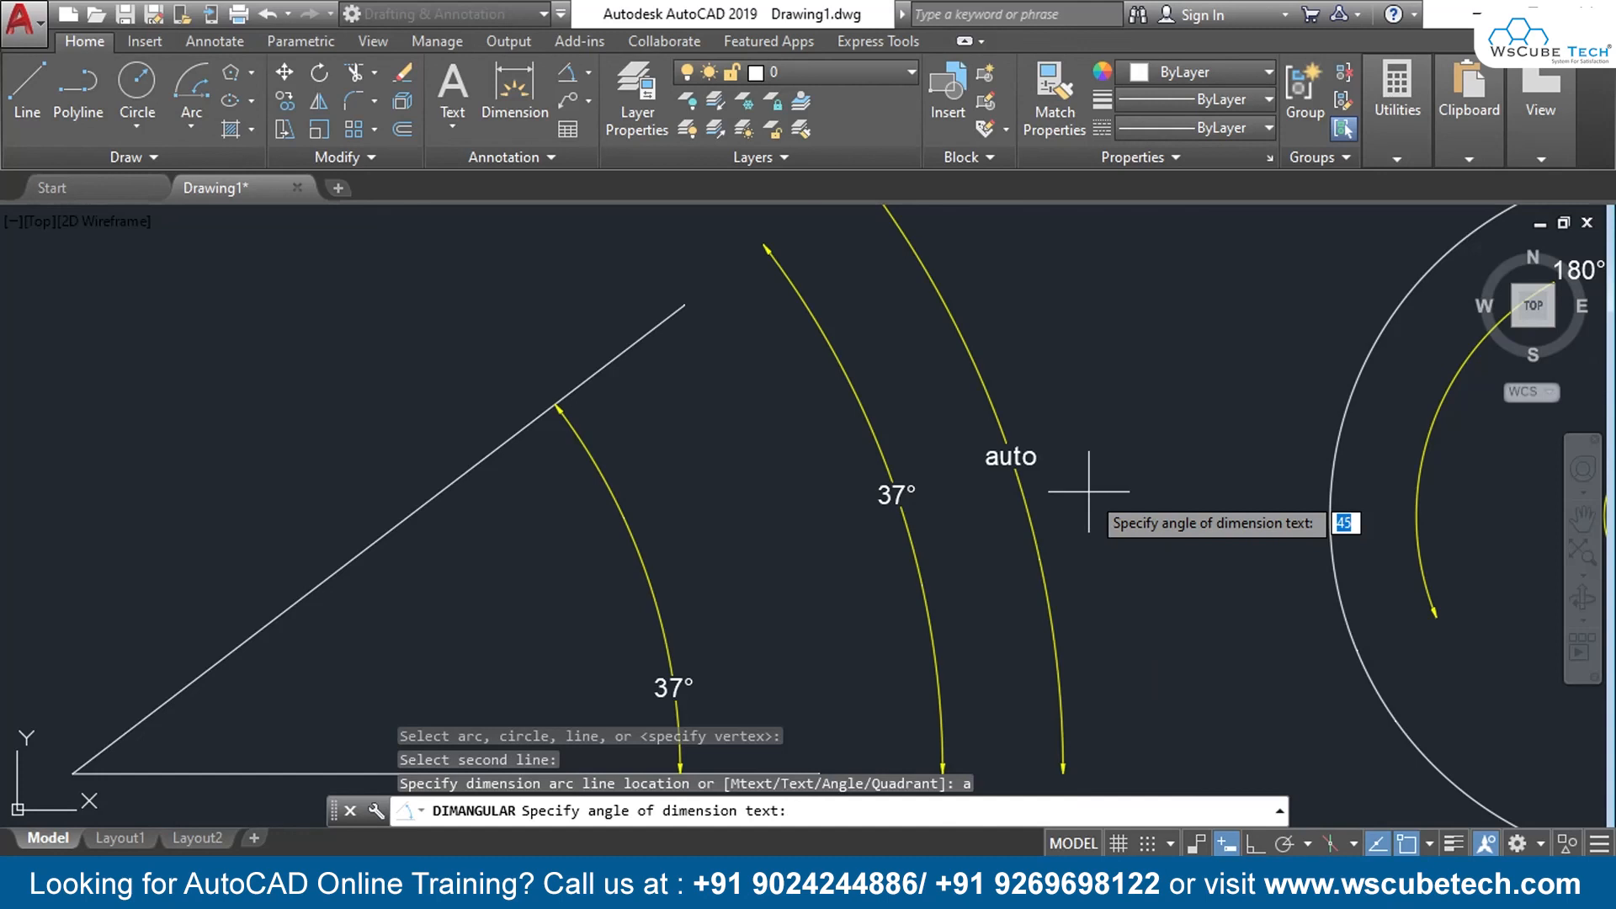
type("30")
key("Return")
left_click(1112, 527)
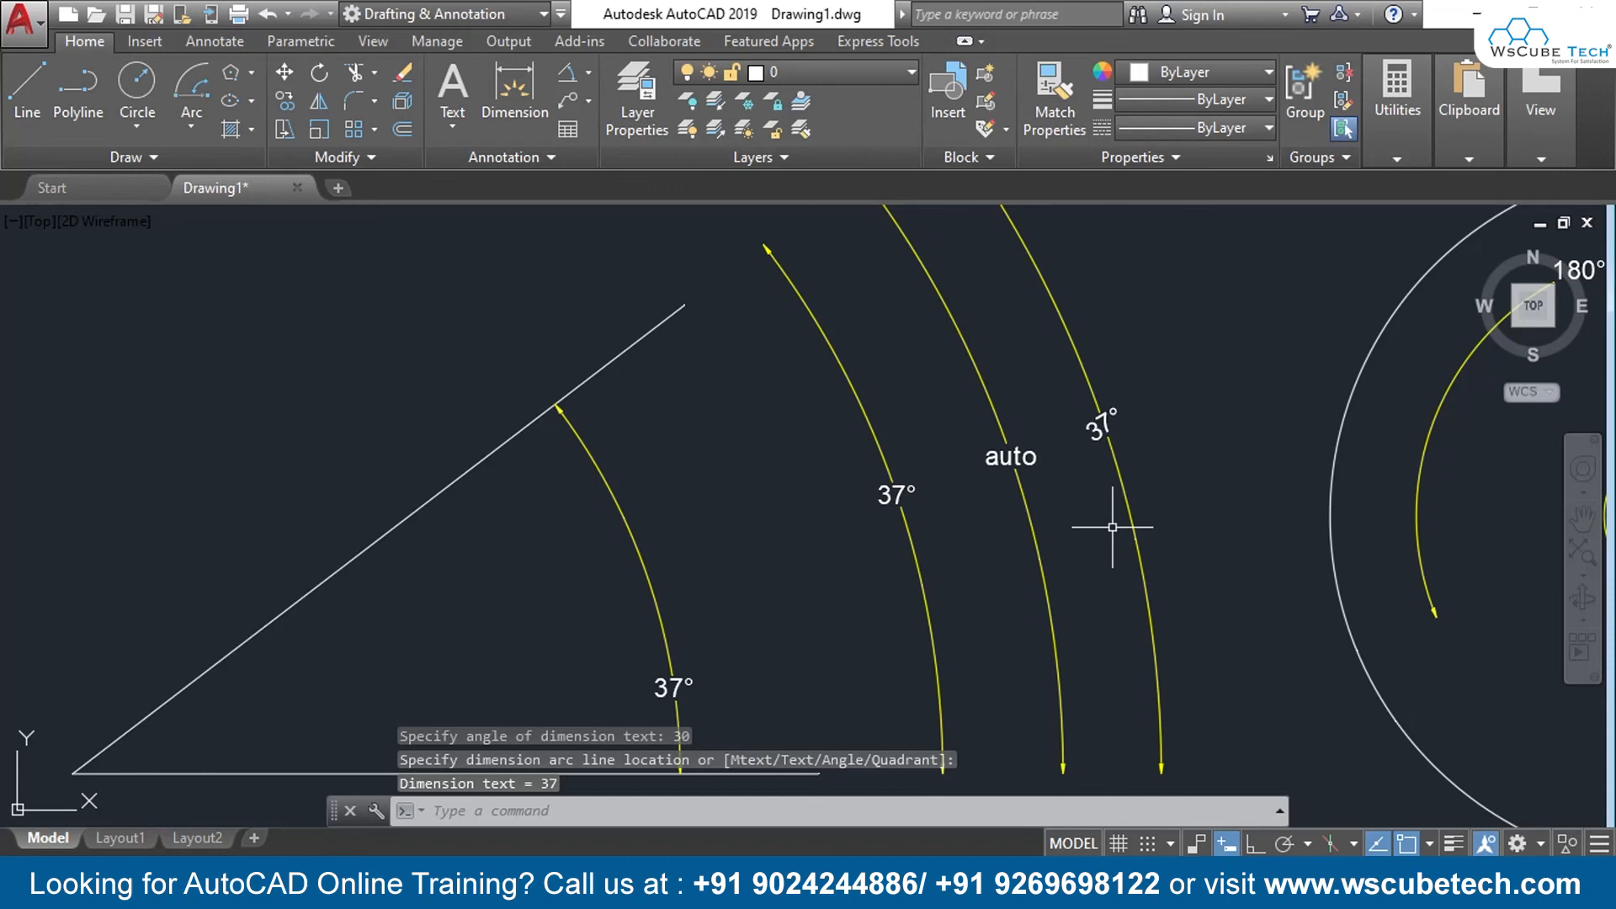
scroll(1112, 527, "down", 4)
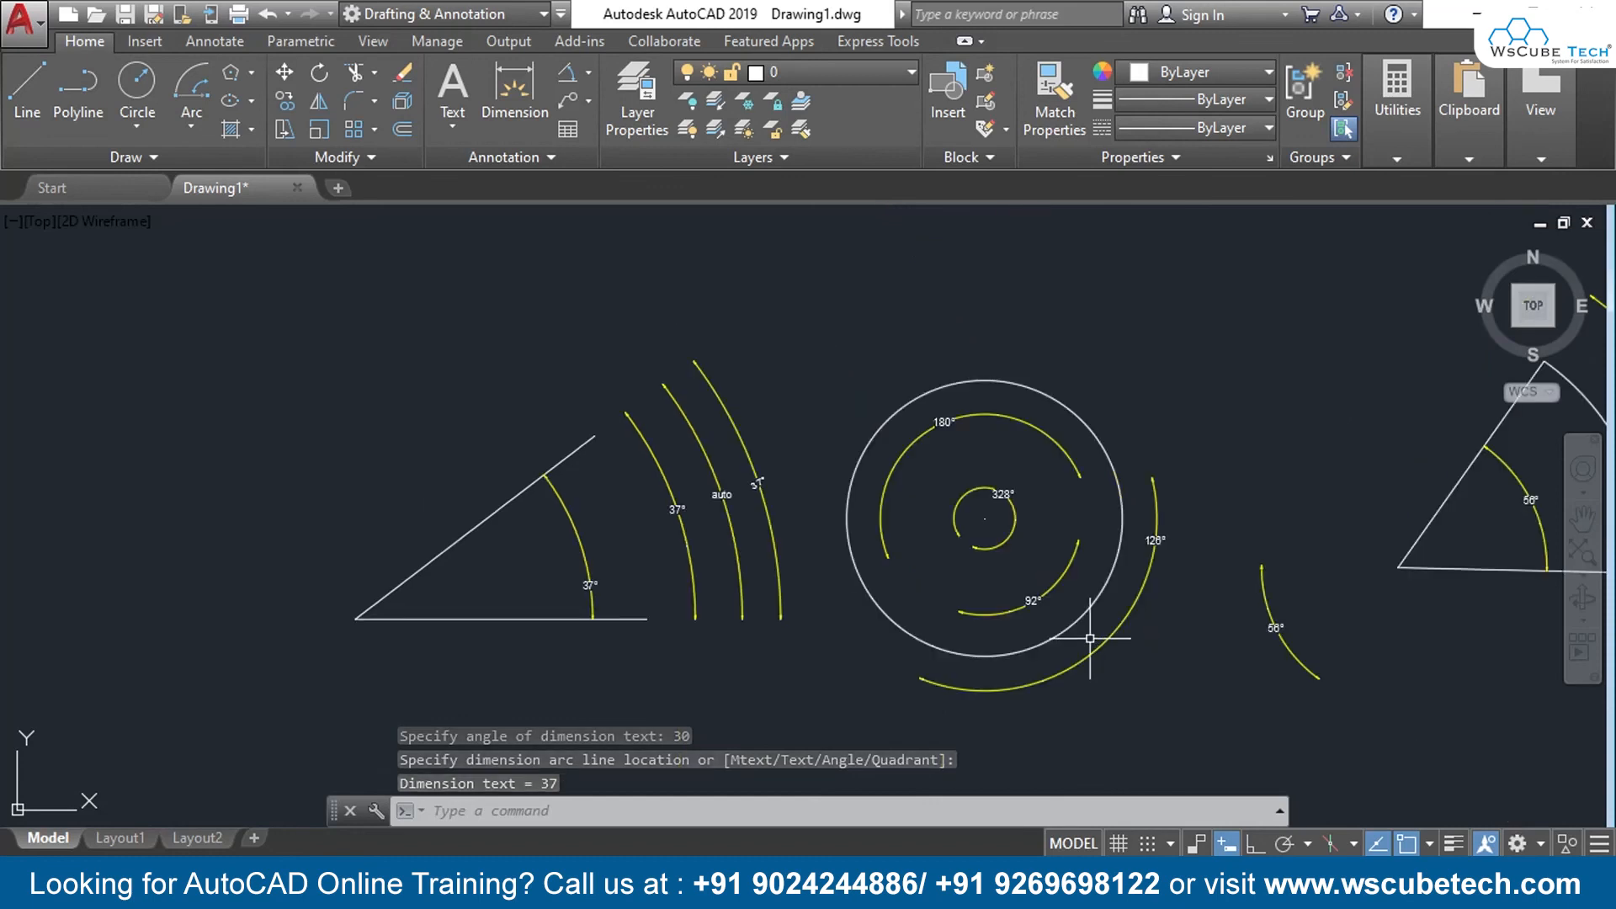